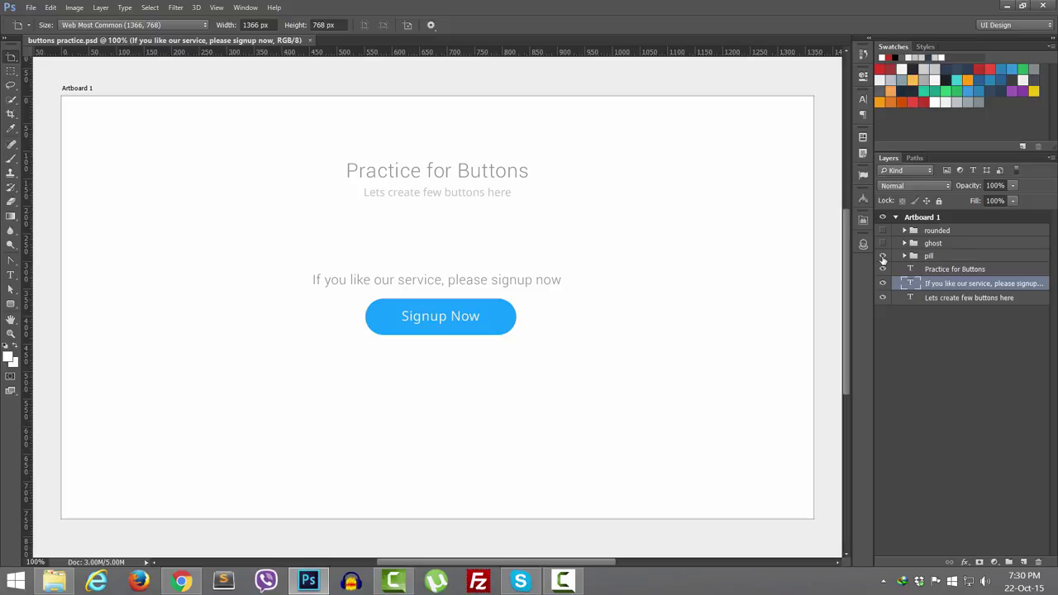
Toggle visibility of the pill, ghost and rounded button variants to compare them.
left_click(882, 243)
left_click(883, 256)
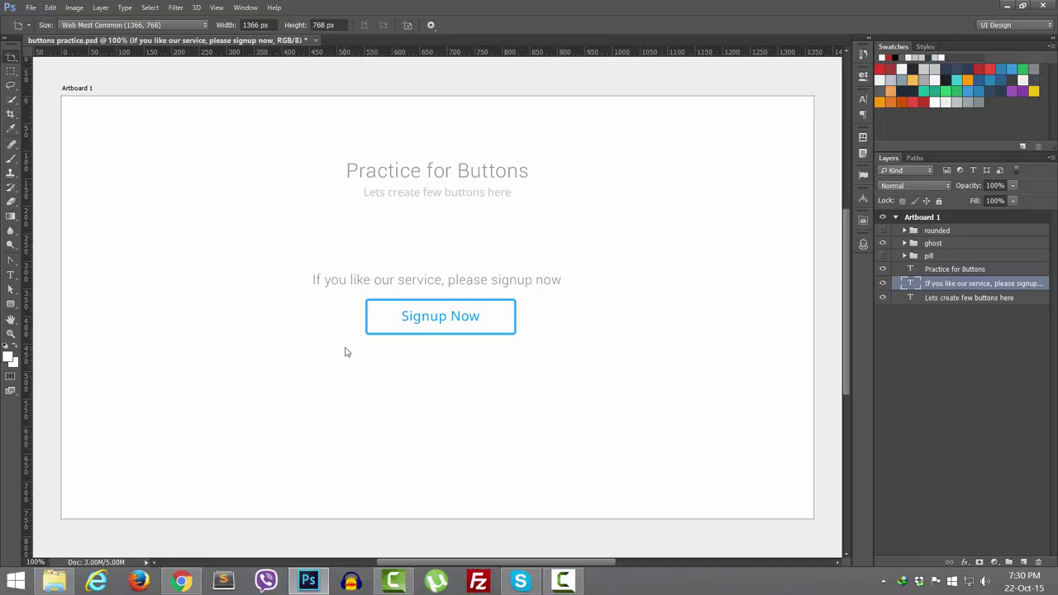
left_click(882, 243)
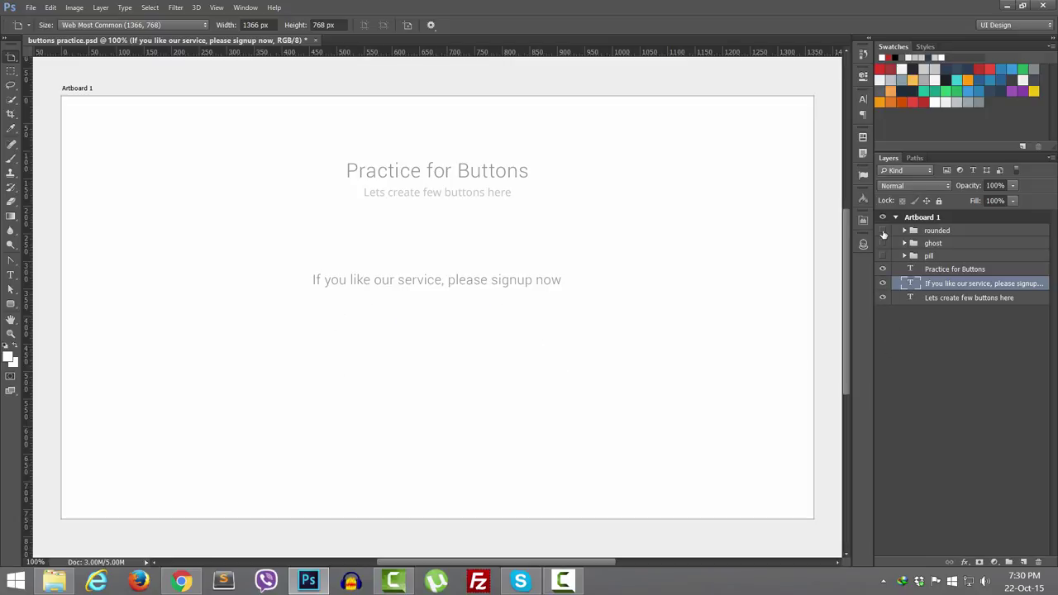
left_click(883, 231)
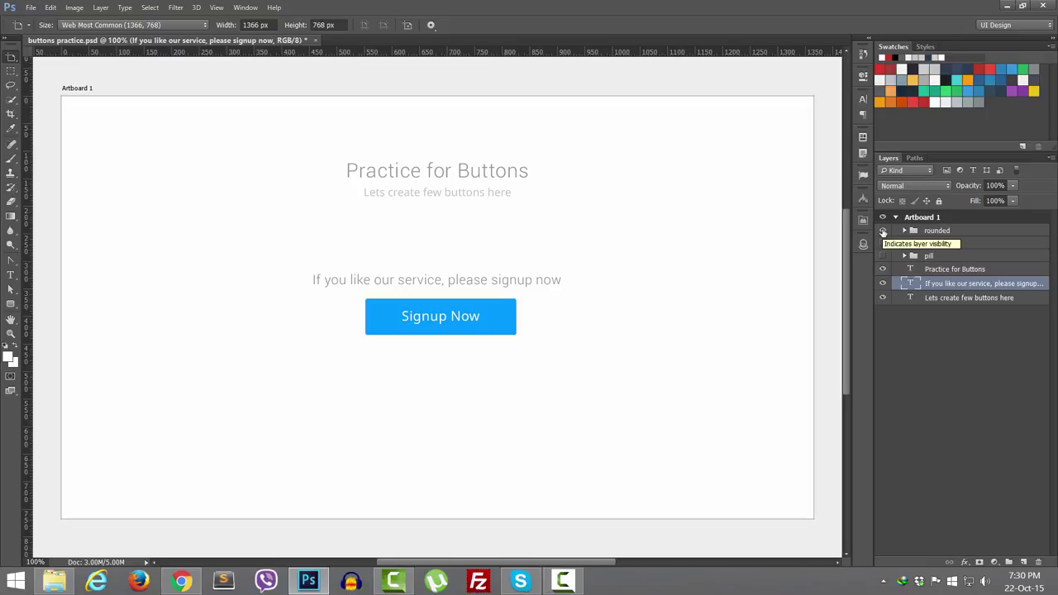
left_click(883, 231)
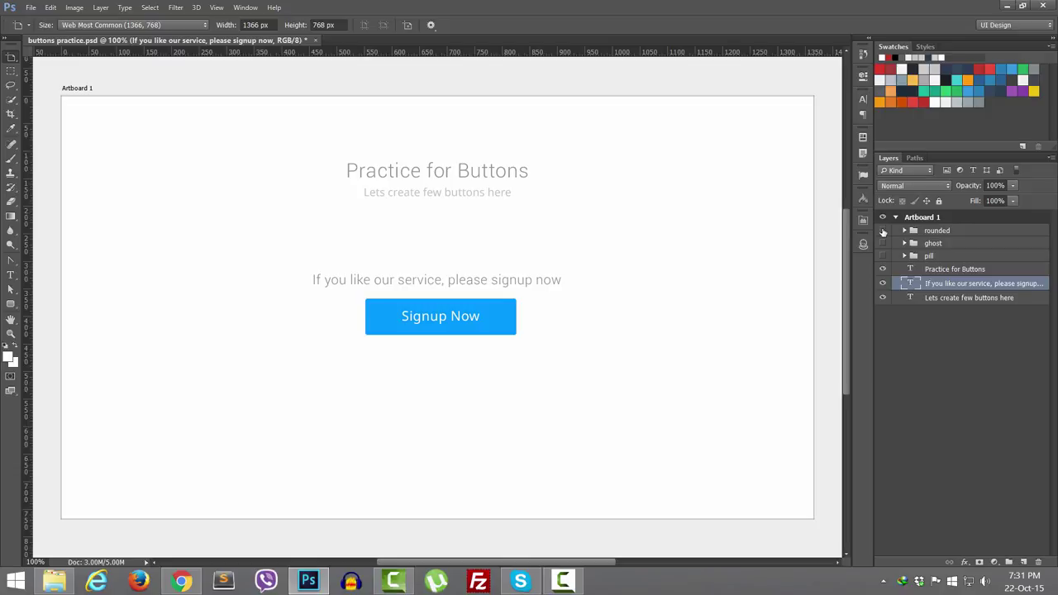
left_click(883, 231)
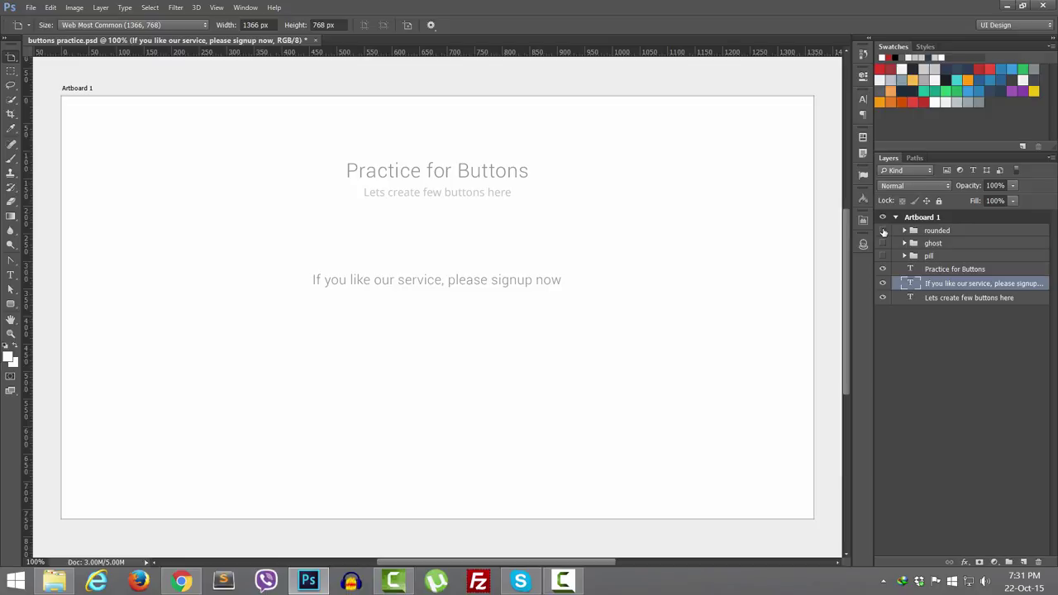
left_click(882, 256)
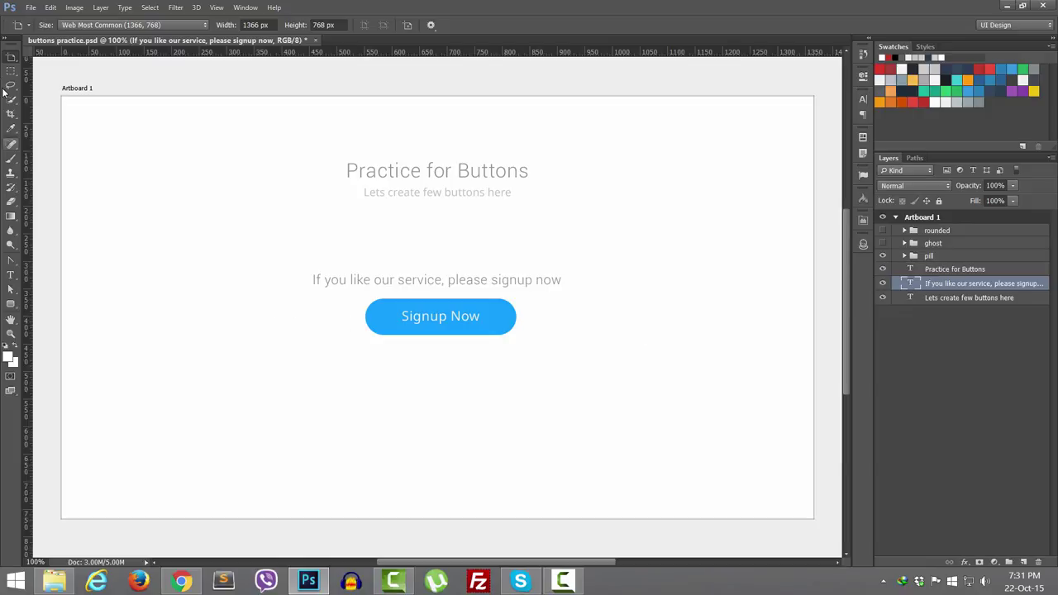
Create a new 1366 × 768 px Artboard document.
left_click(30, 7)
left_click(42, 21)
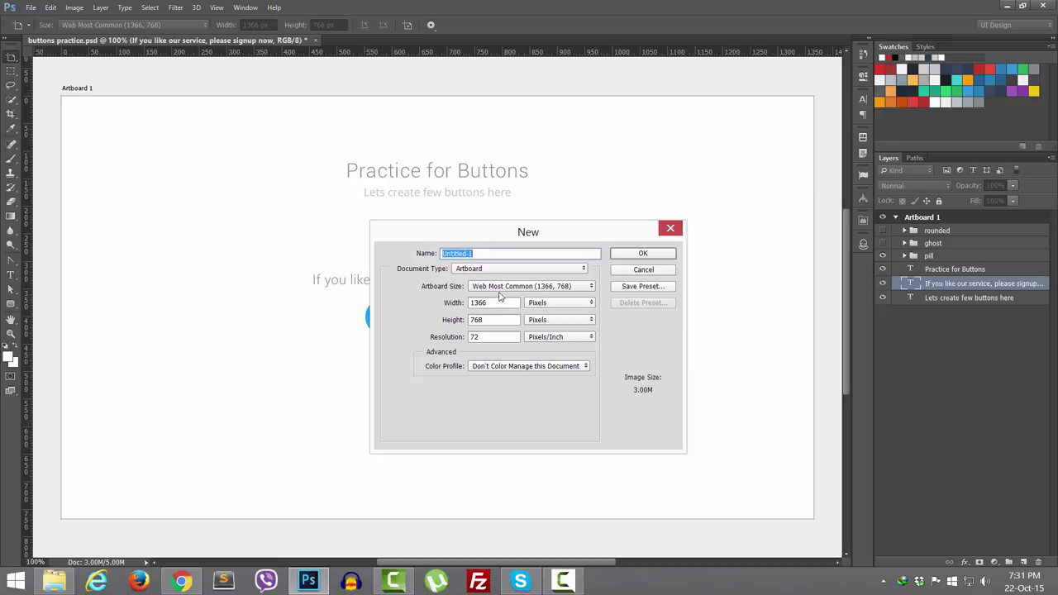
left_click(501, 302)
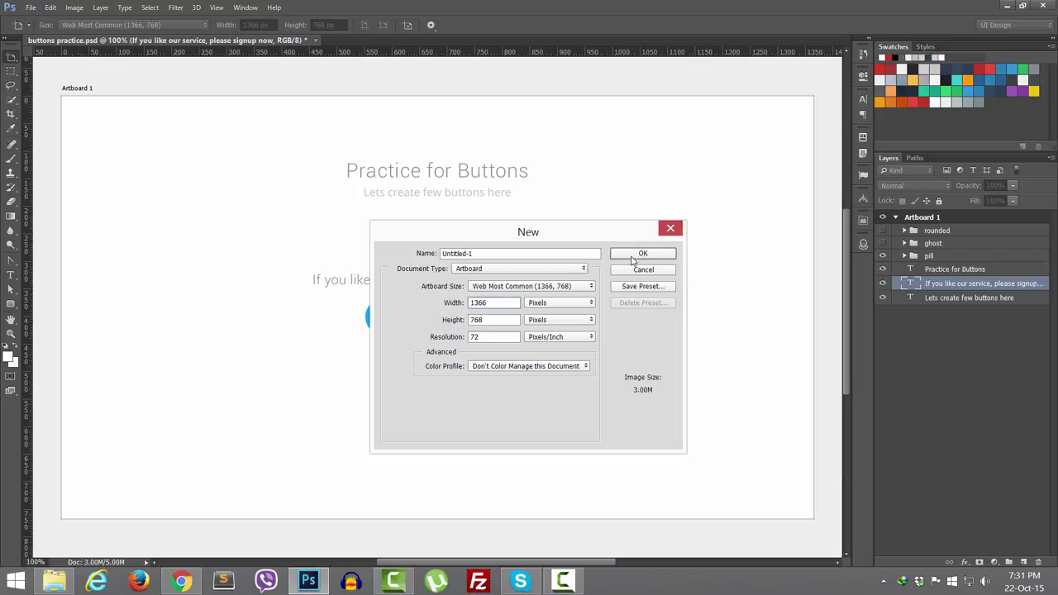
left_click(632, 256)
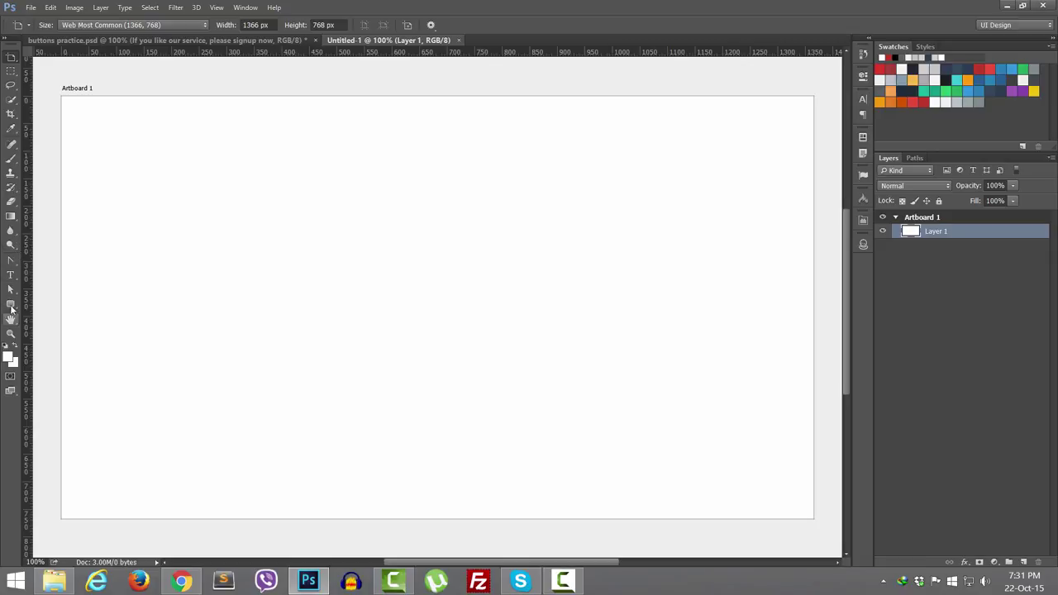
Choose the Type tool with the Roboto Thin font.
left_click_drag(10, 278, 45, 274)
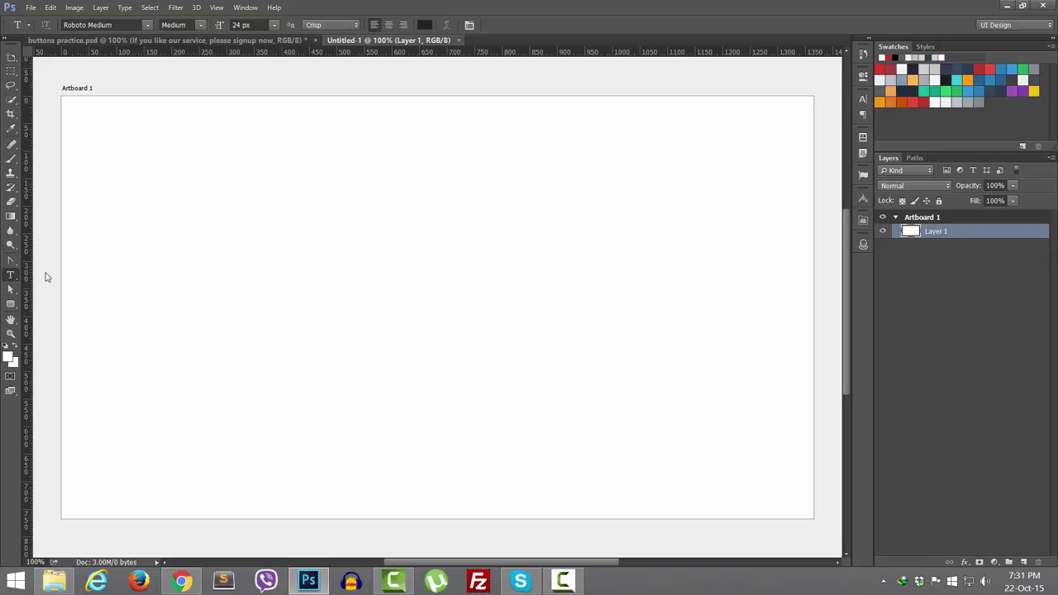
left_click(128, 25)
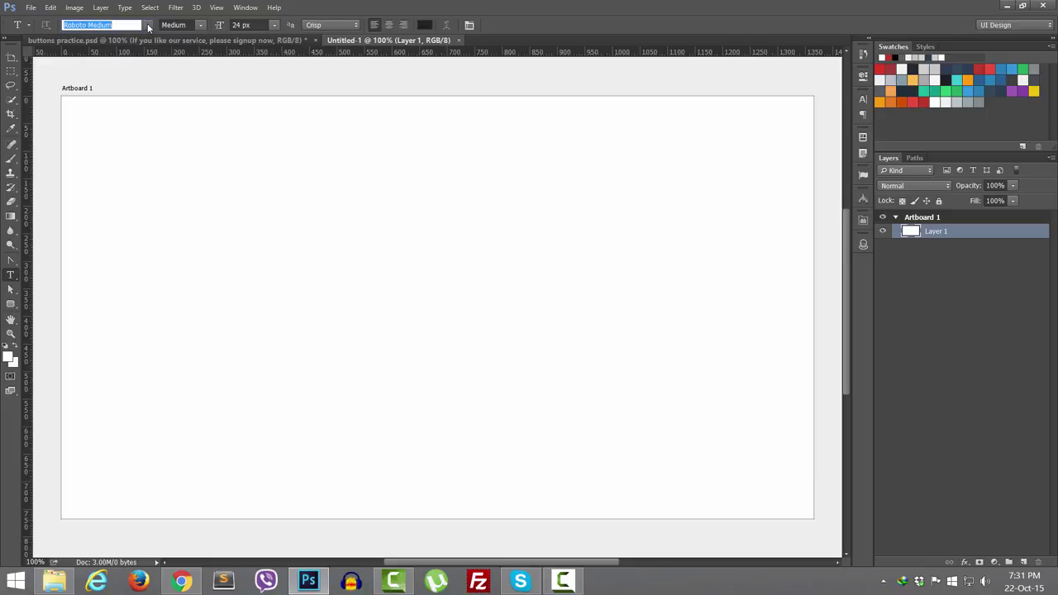
left_click(148, 27)
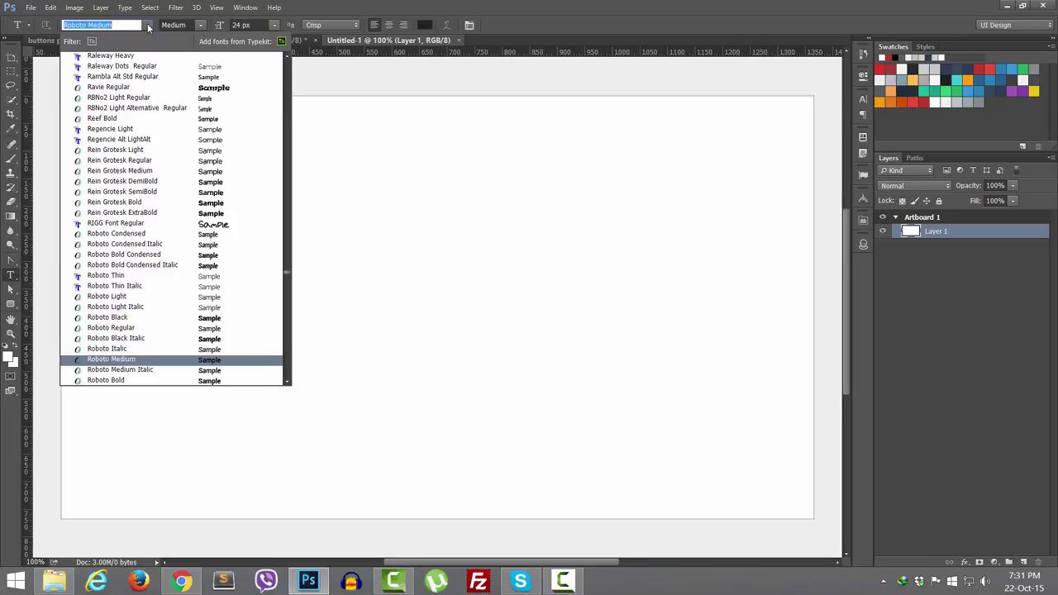
left_click(149, 26)
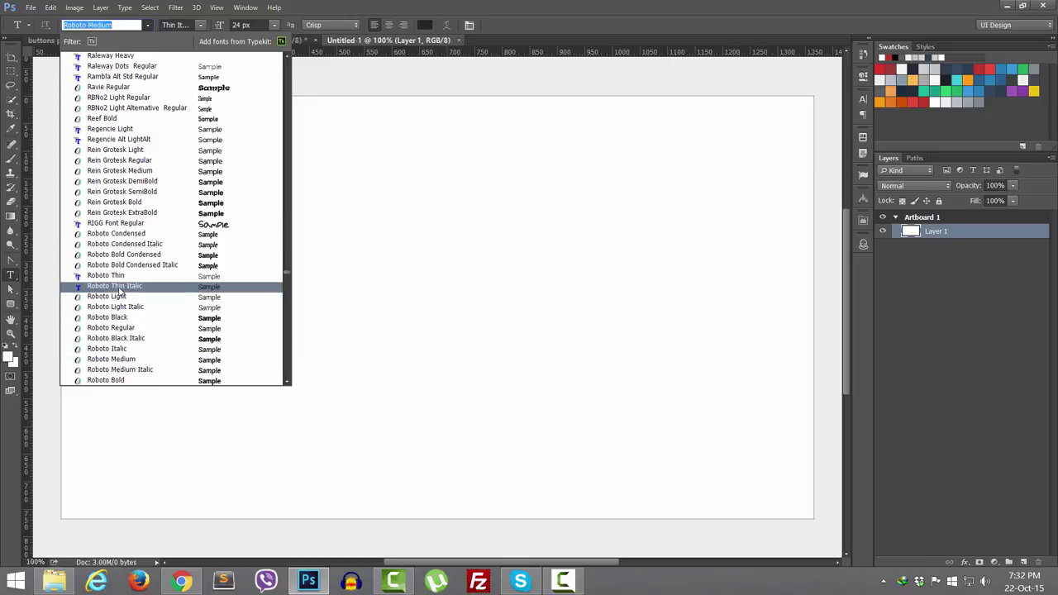
left_click(366, 262)
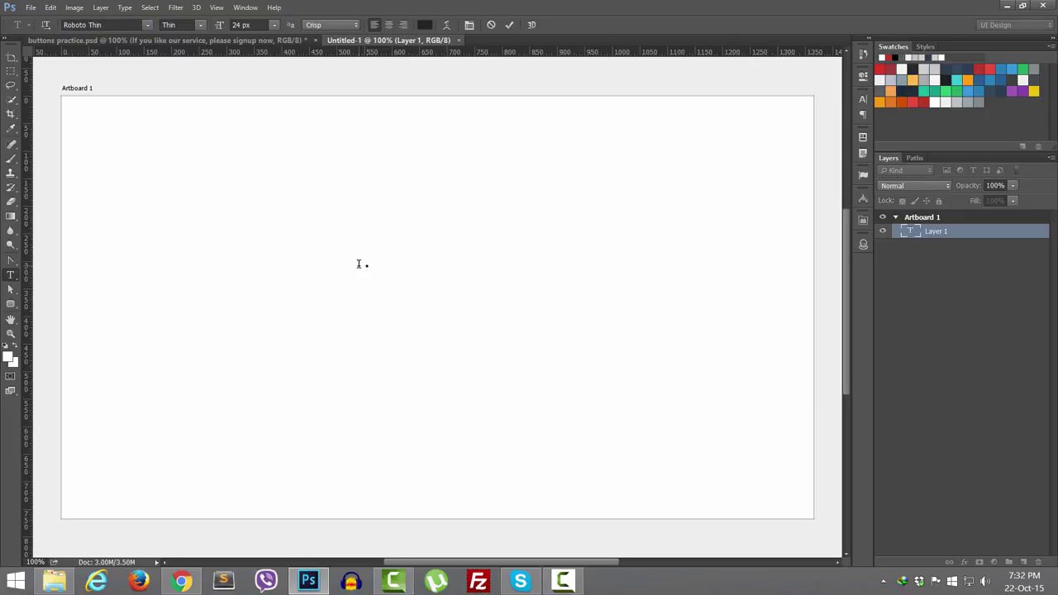
Type and commit 'If you like our service , Please subscribe now', then select the whole artboard.
type("If you ")
type("like our ")
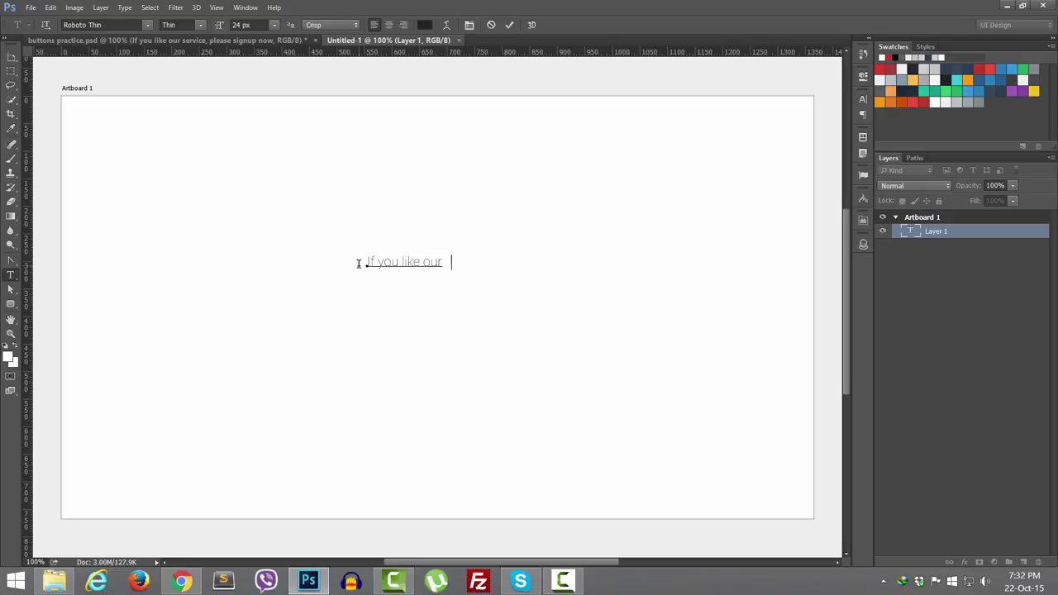
type("servic")
type("e, Please ")
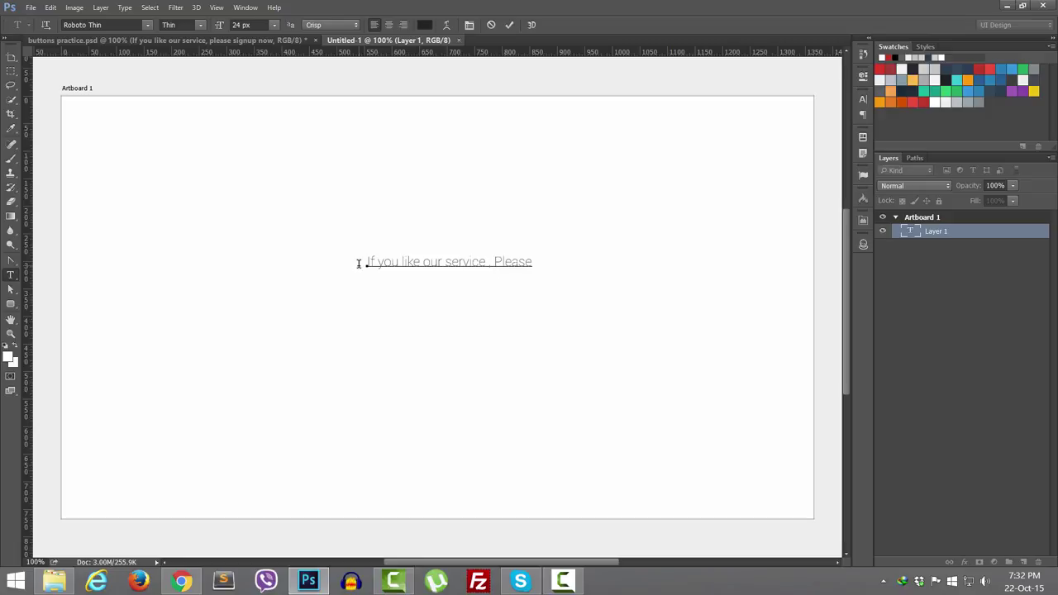
type("sub")
key("BackSpace")
type("scribe")
type(" now")
key("ctrl+Return")
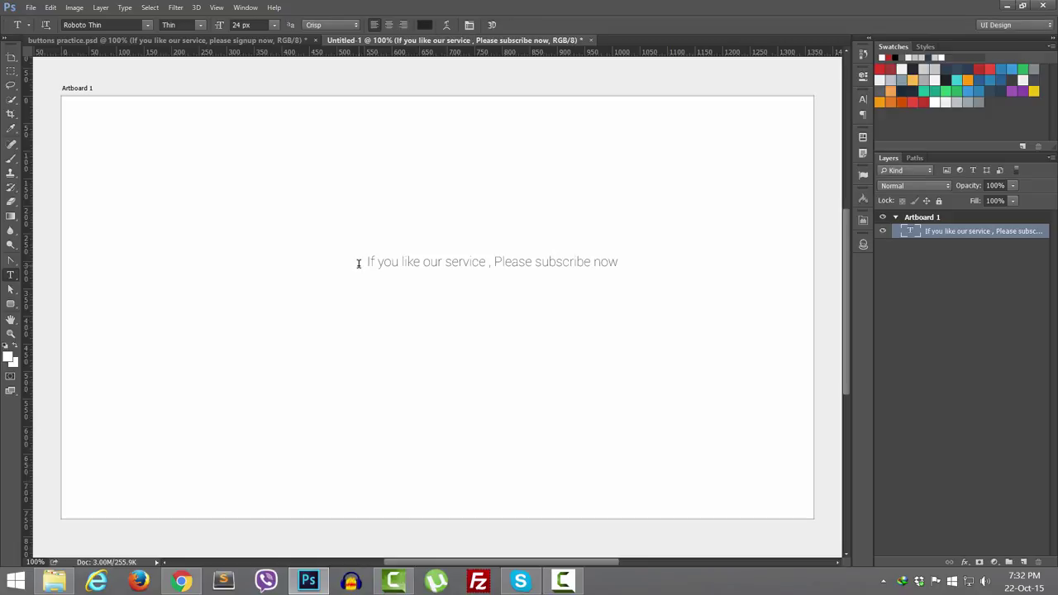
key("ctrl+a")
Centre the prompt text horizontally on the artboard and clear the selection.
key("v")
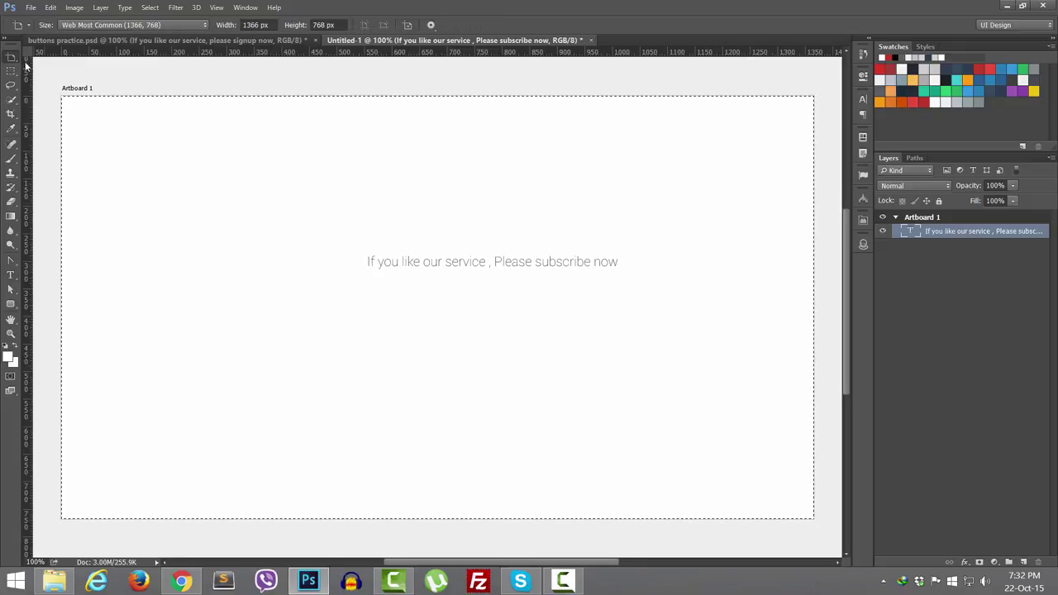
right_click(12, 57)
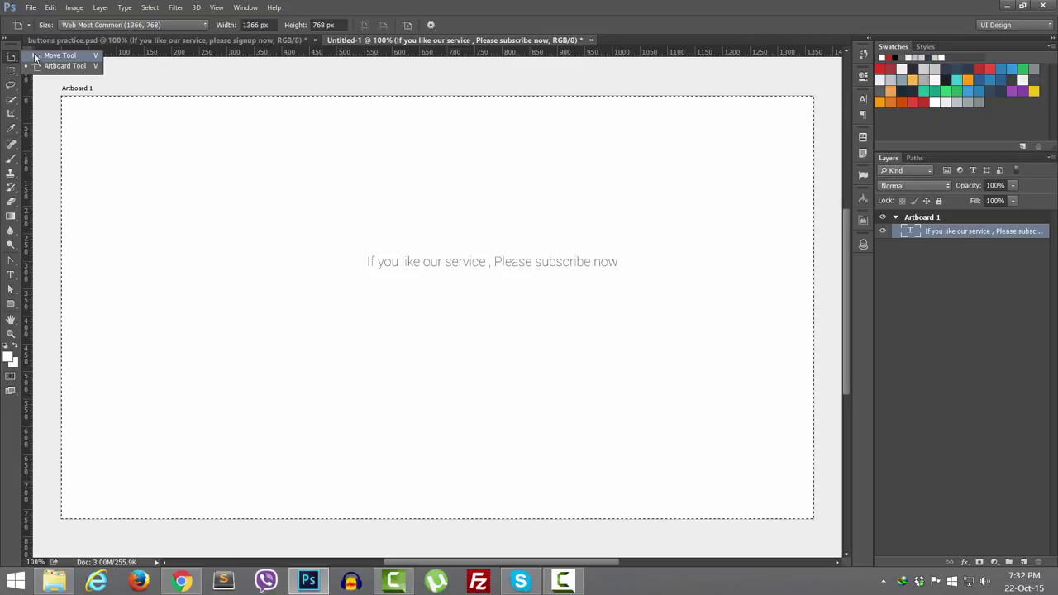
left_click(35, 56)
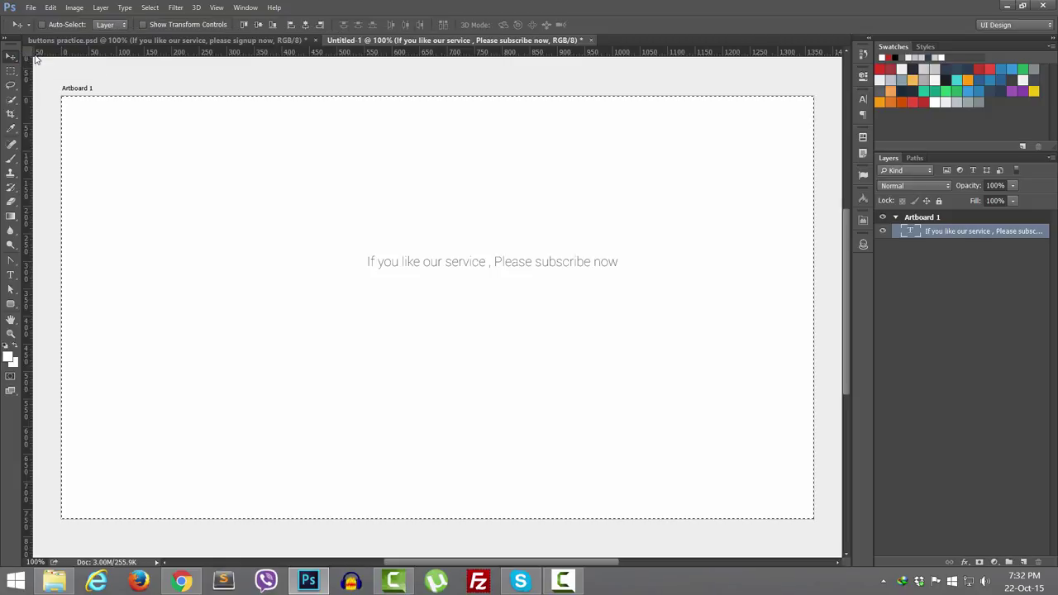
left_click(306, 25)
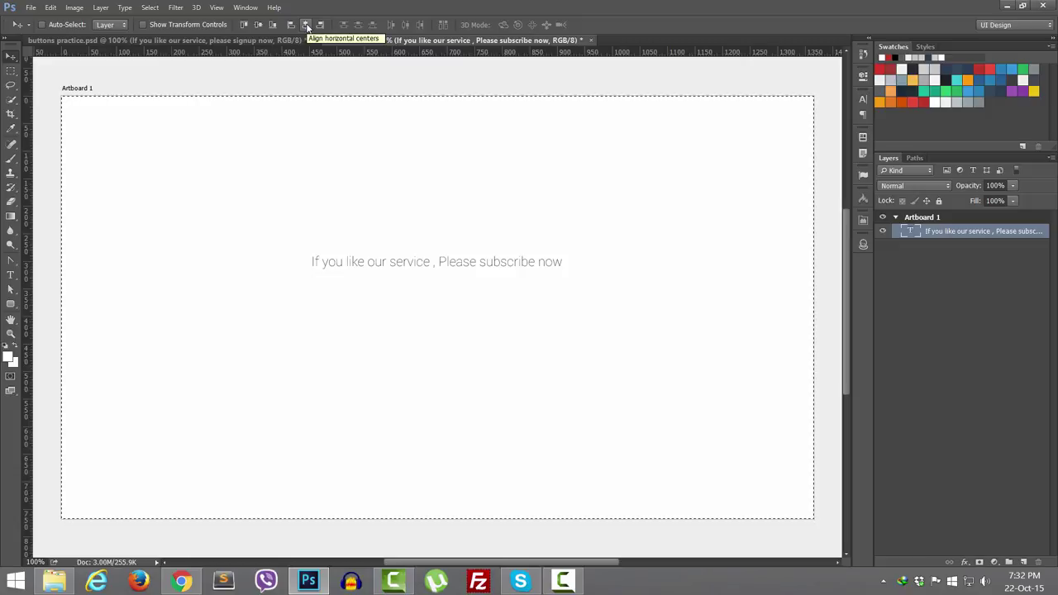
key("ctrl+d")
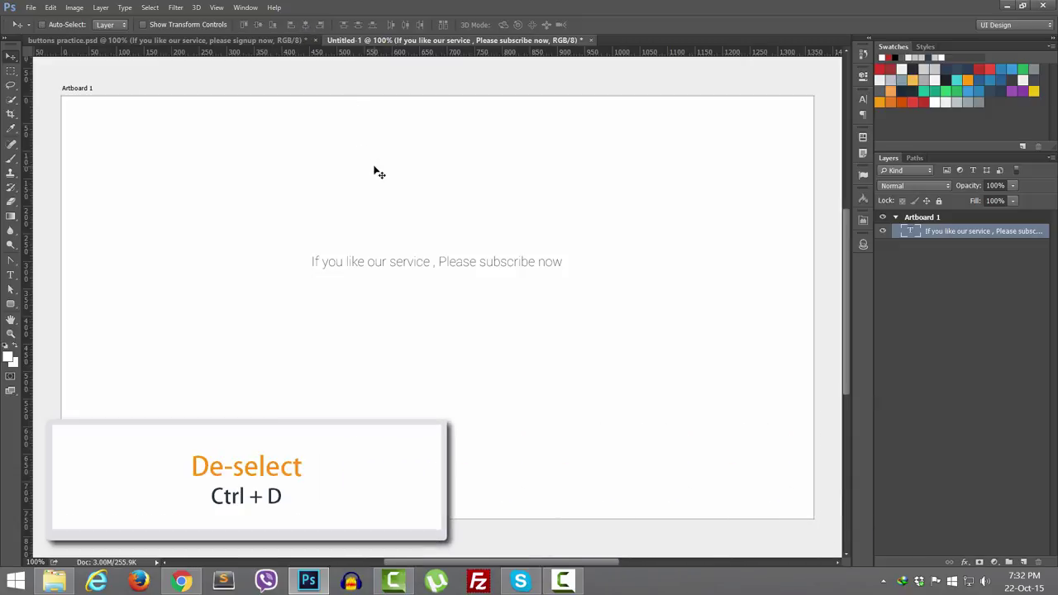
Change the prompt text's font weight to Roboto Light.
double_click(906, 235)
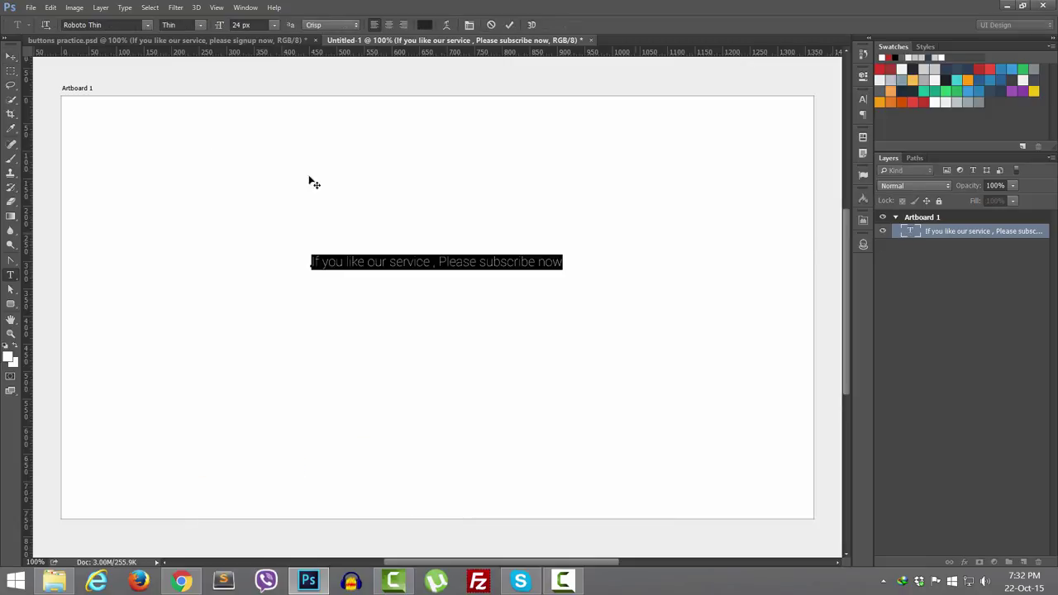
left_click(201, 26)
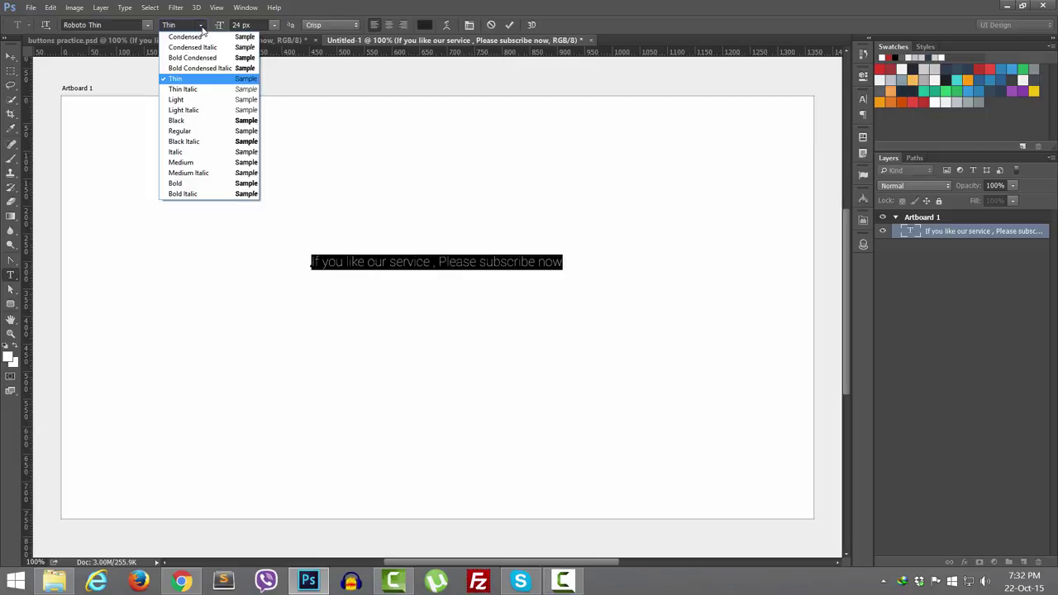
left_click(207, 99)
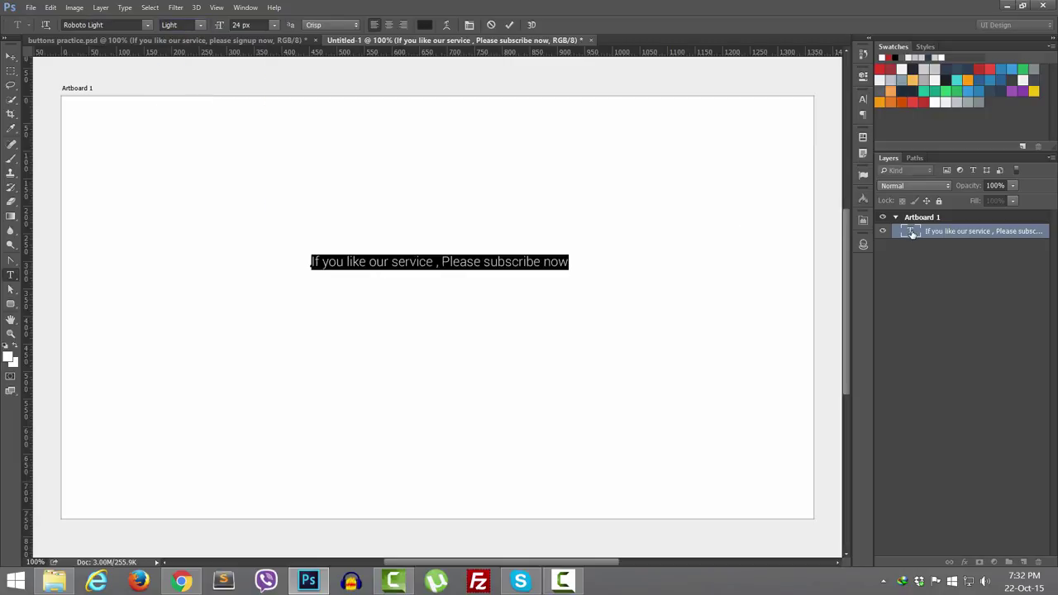
key("ctrl+Return")
key("v")
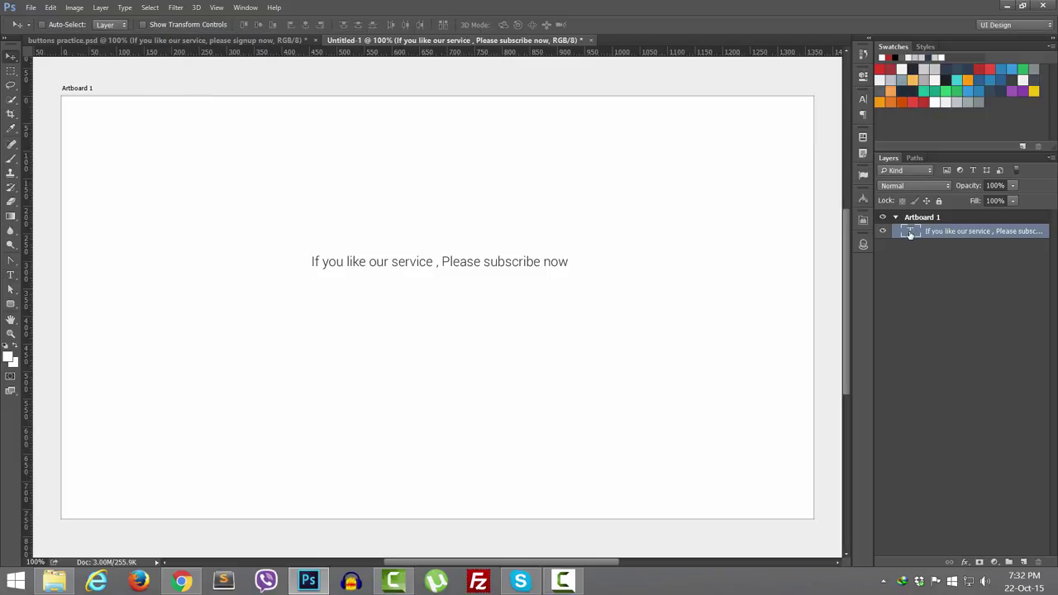
Set the prompt text colour to dark grey #555555 and commit it.
double_click(910, 231)
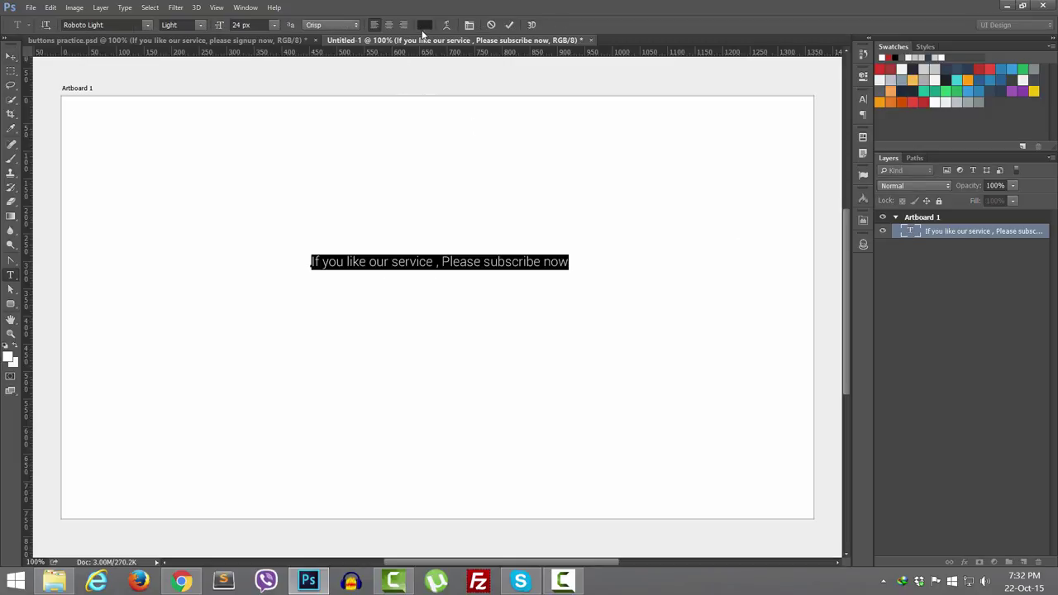
left_click(424, 26)
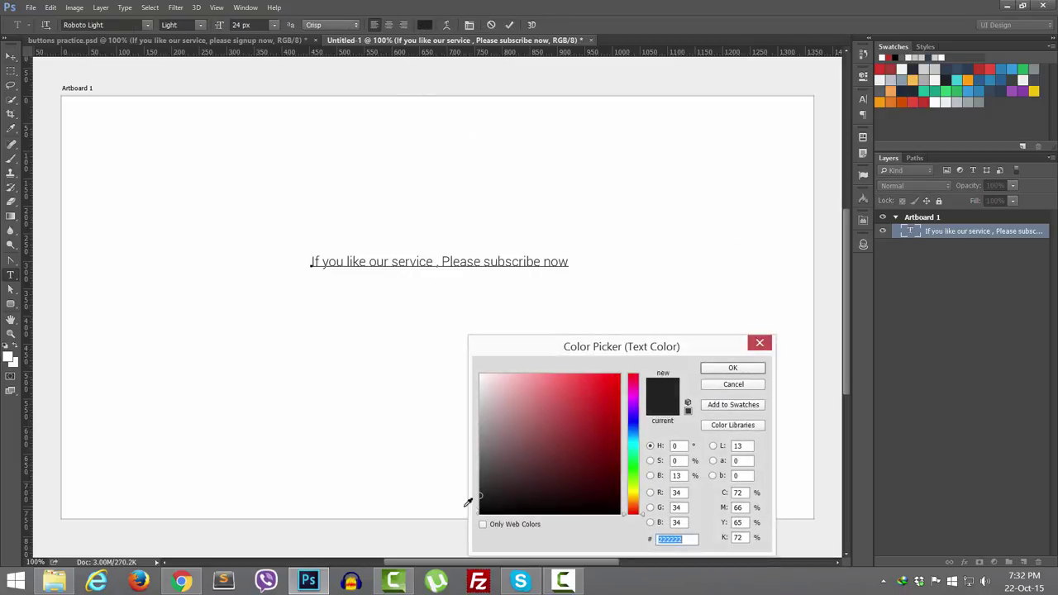
left_click(686, 539)
left_click_drag(638, 351, 722, 315)
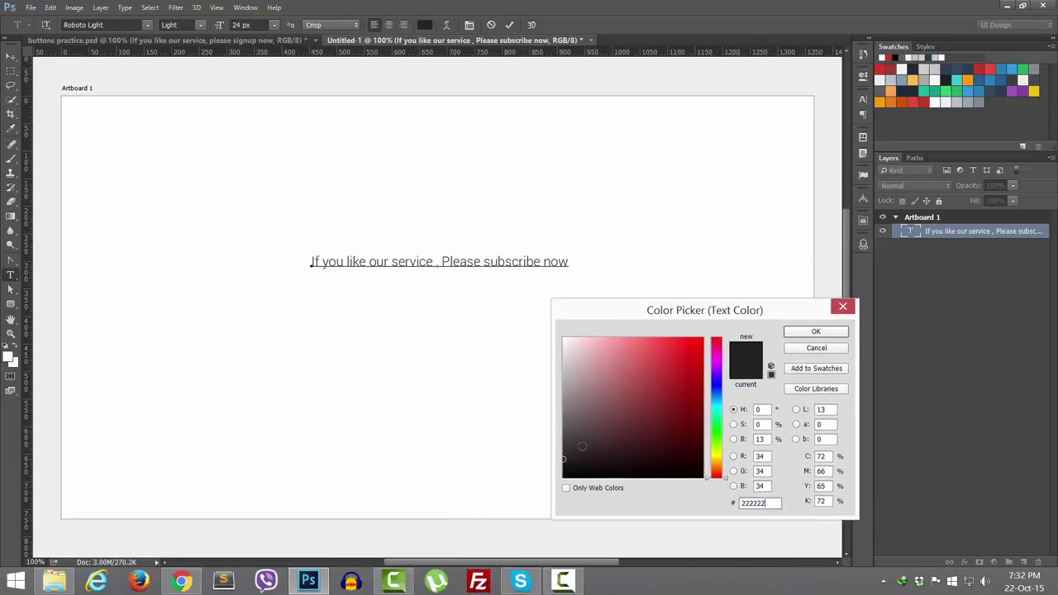
left_click(563, 428)
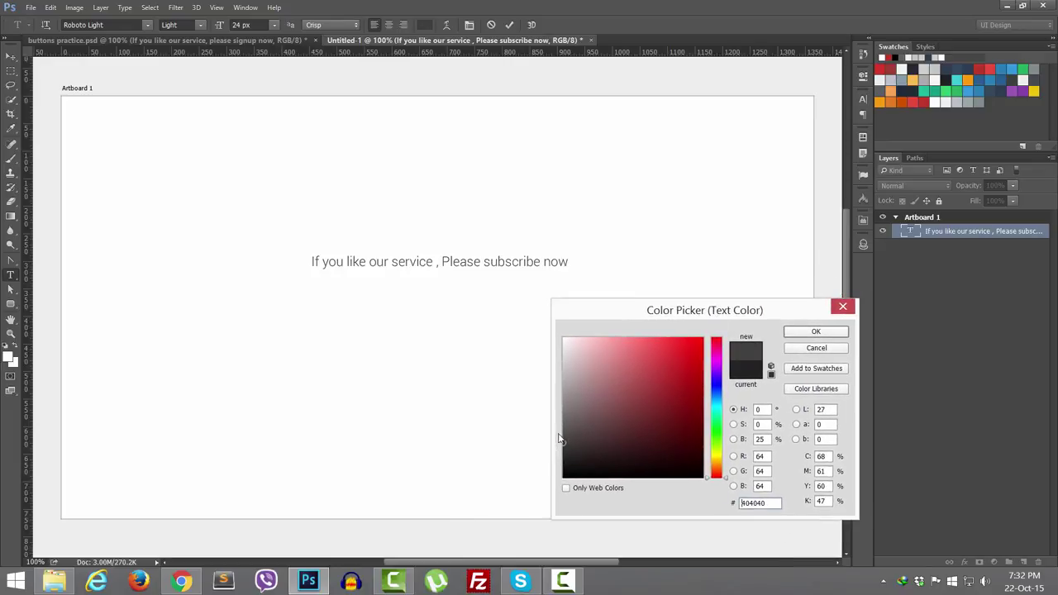
left_click(814, 331)
key("ctrl+Return")
key("v")
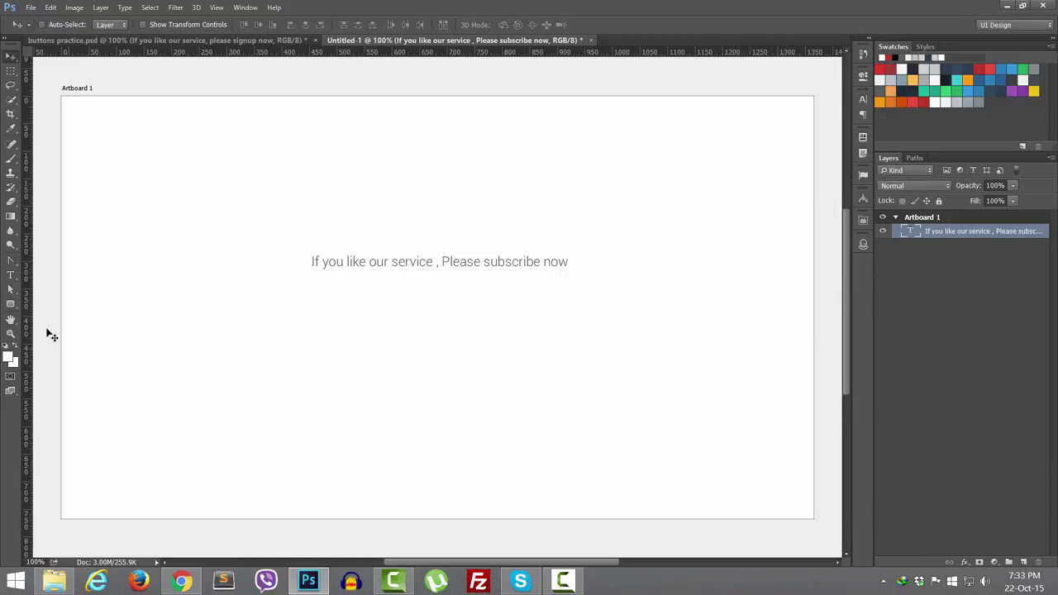
Draw a 279 × 73 px rounded rectangle with 40 px radius below the prompt.
left_click_drag(13, 306, 39, 306)
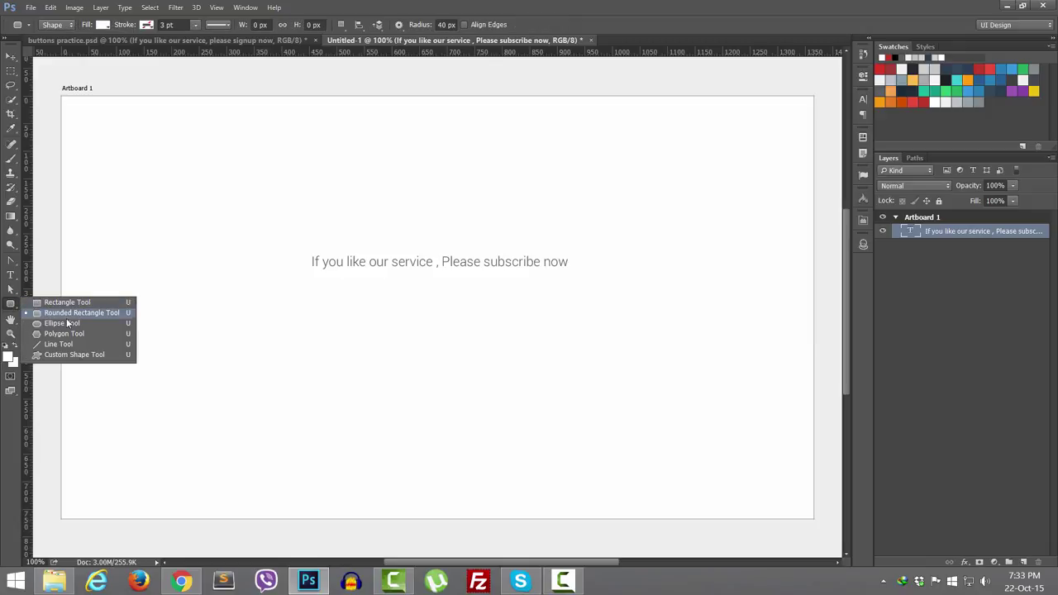
left_click(68, 314)
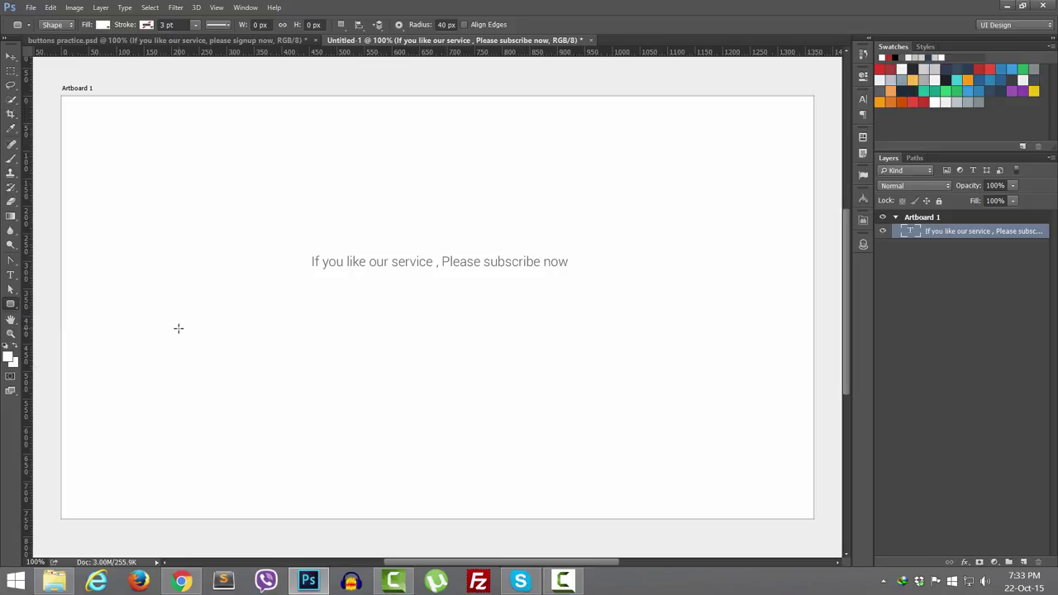
key("shift+u")
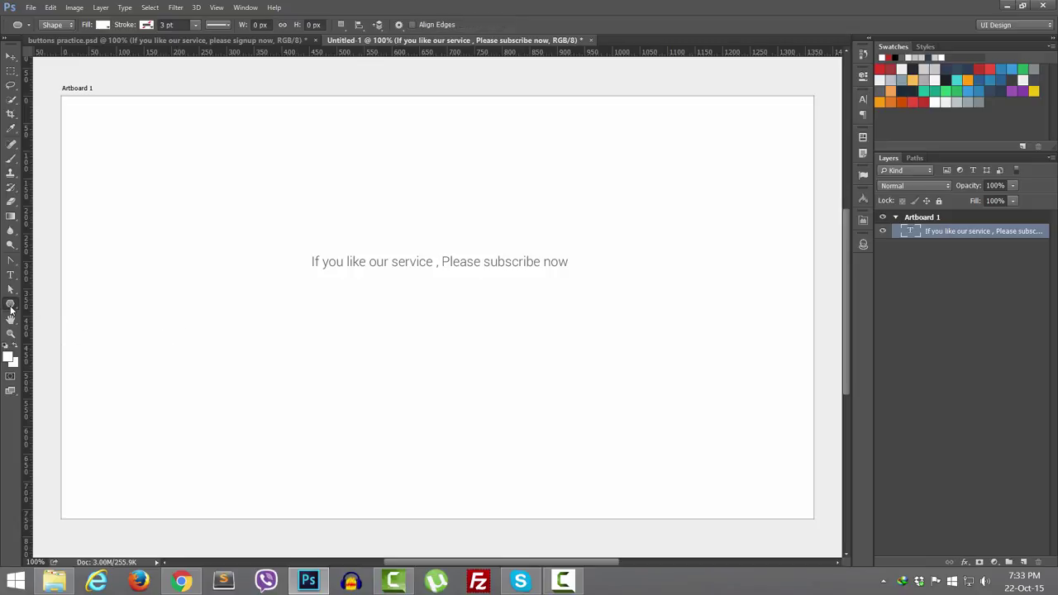
key("shift+u")
key("shift+u")
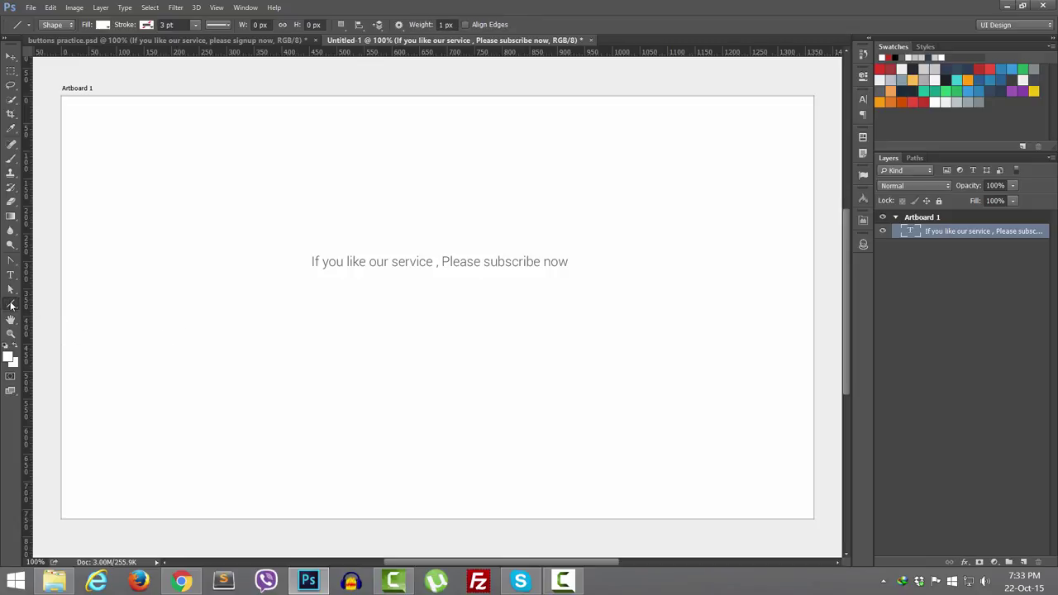
key("shift+u")
key("shift+u")
key("shift+u")
left_click(445, 24)
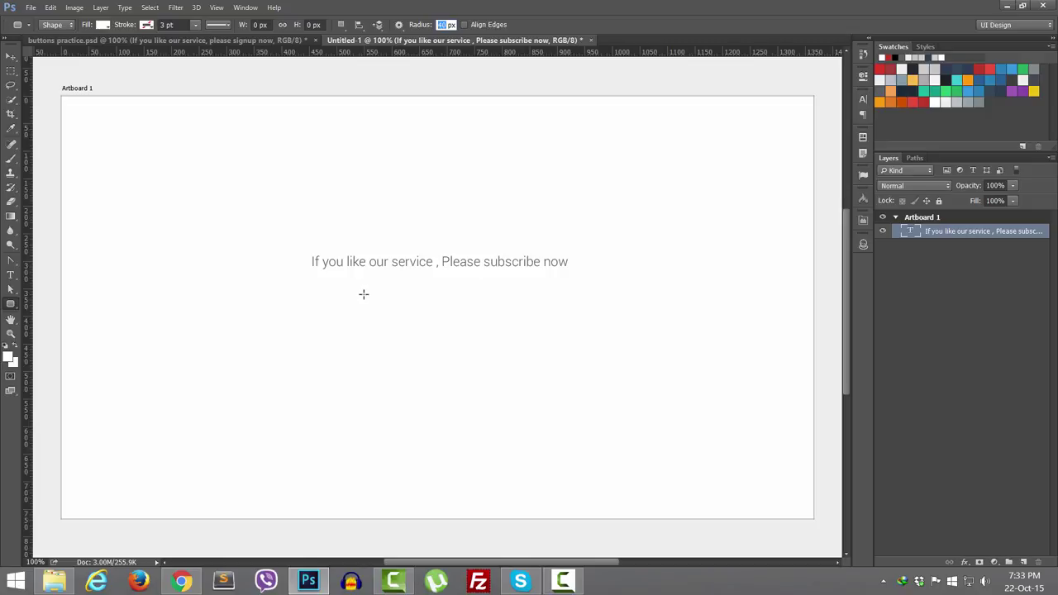
left_click_drag(366, 293, 389, 304)
left_click_drag(415, 315, 519, 334)
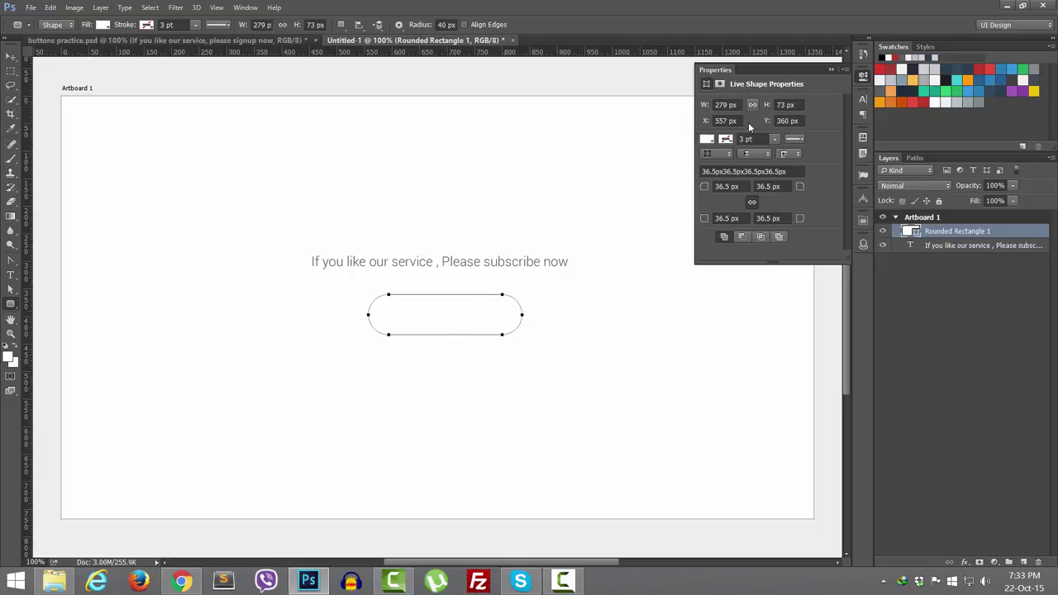
Fill the pill shape with blue #3498db and collapse the Properties panel.
double_click(907, 233)
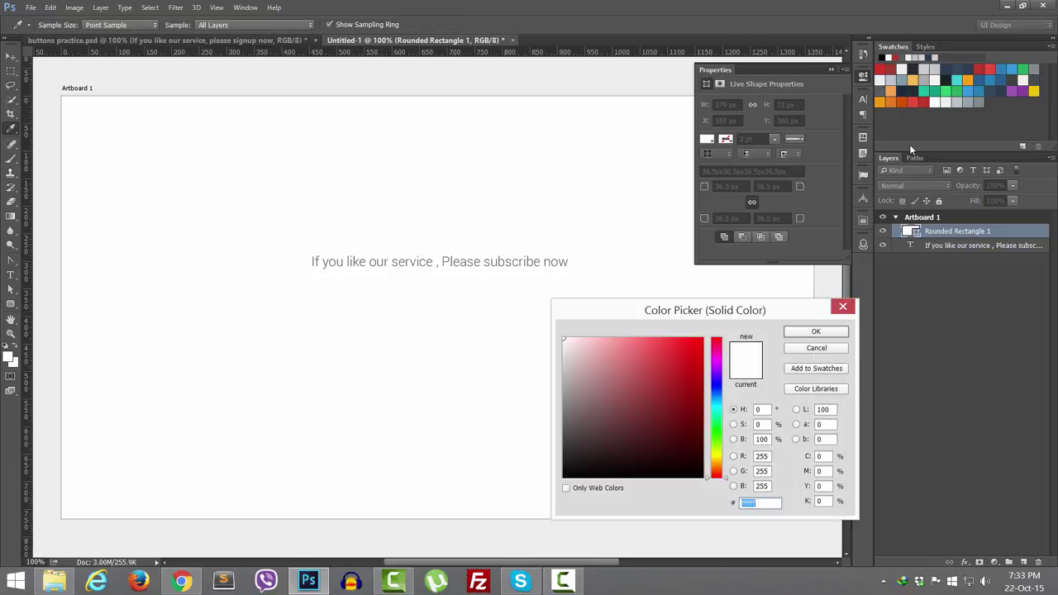
left_click(967, 86)
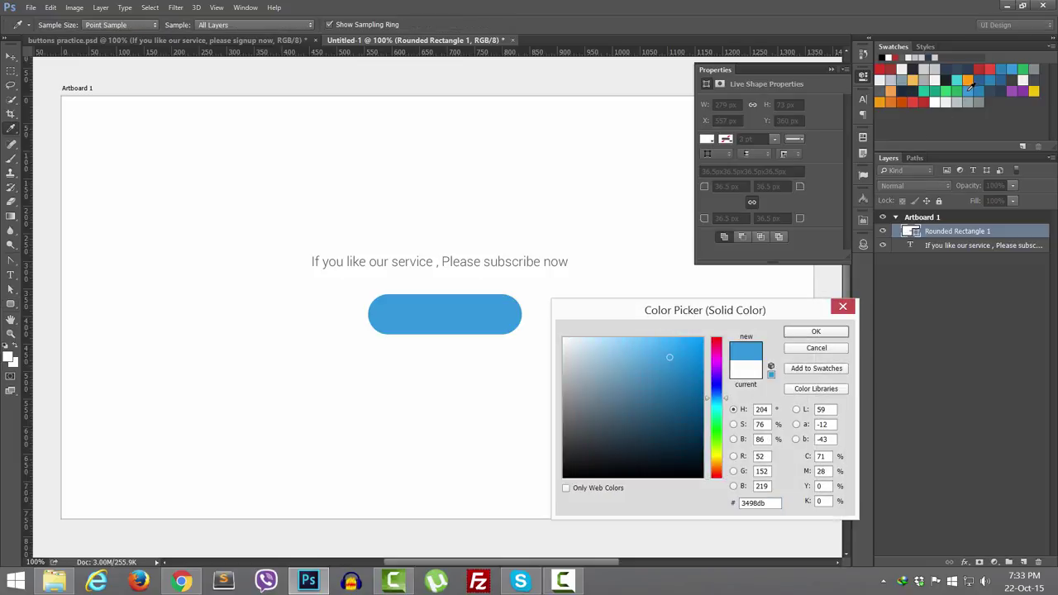
left_click(824, 333)
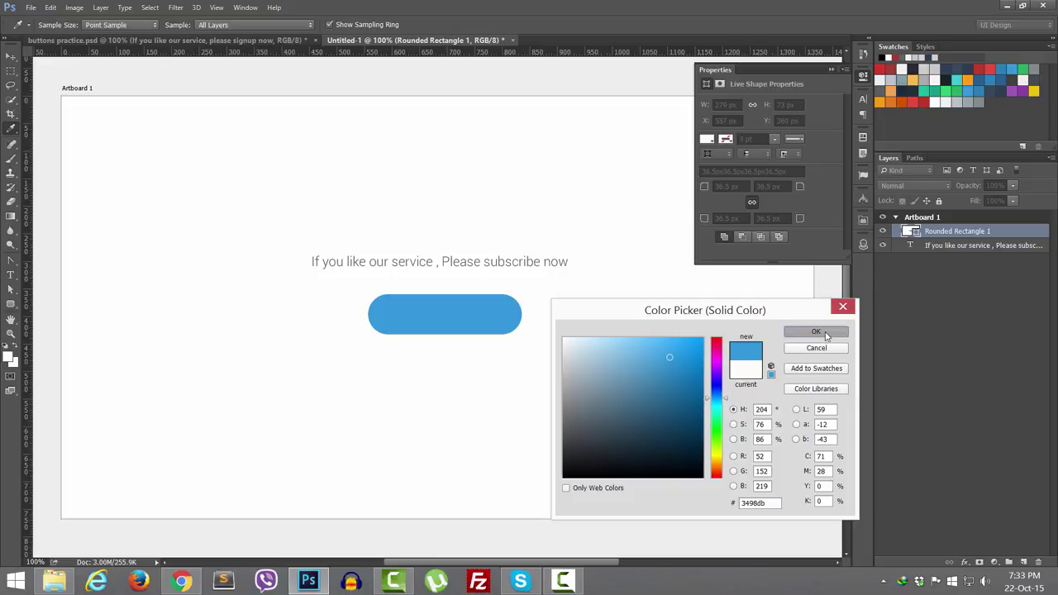
left_click(862, 76)
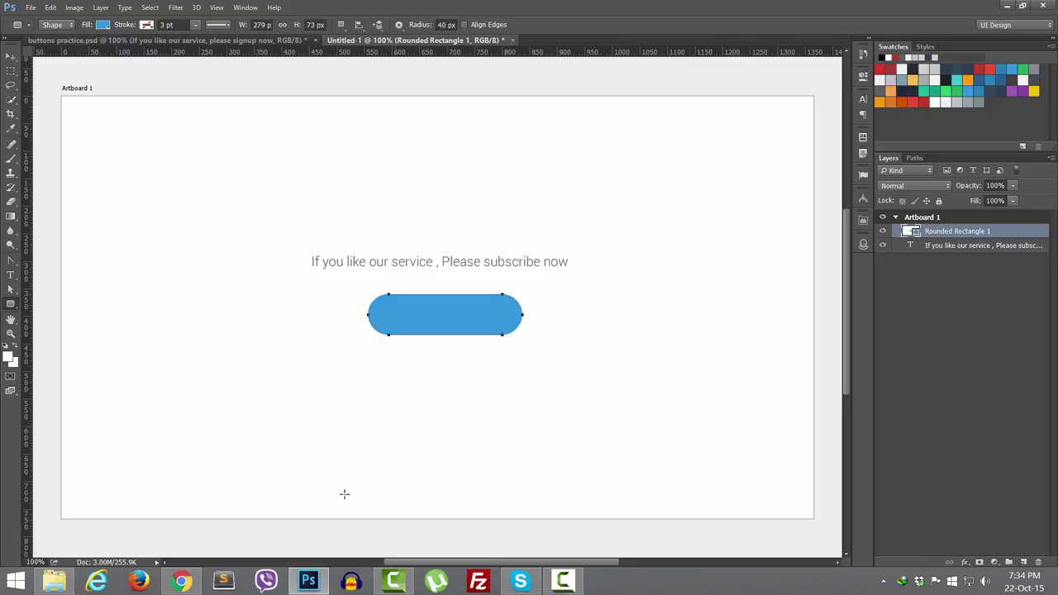
left_click(138, 582)
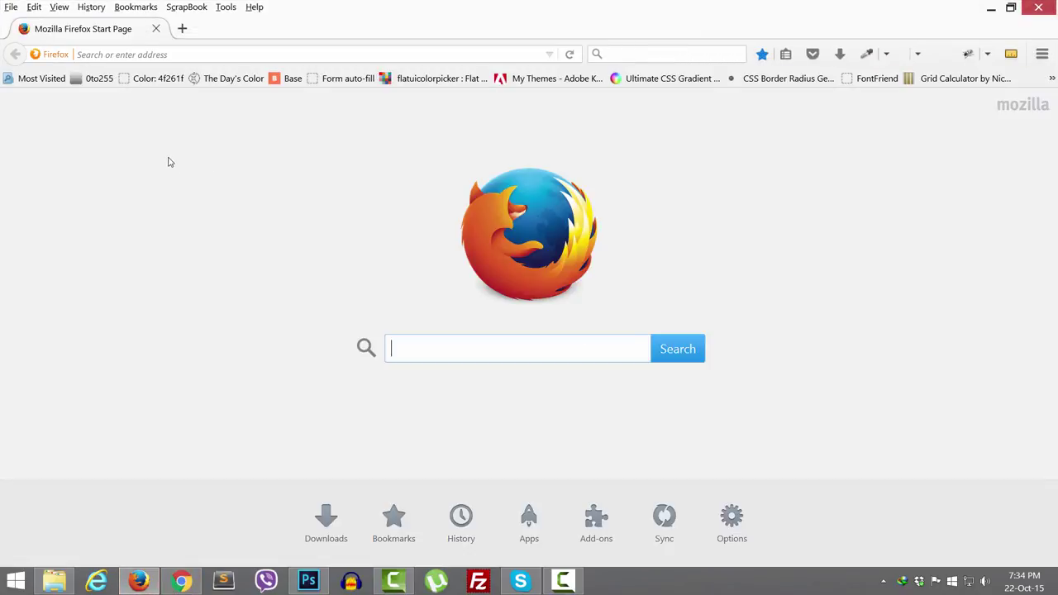
On flatuicolorpicker.com, show the blue palette and select Dodger Blue's hex code 19B5FE.
left_click(434, 81)
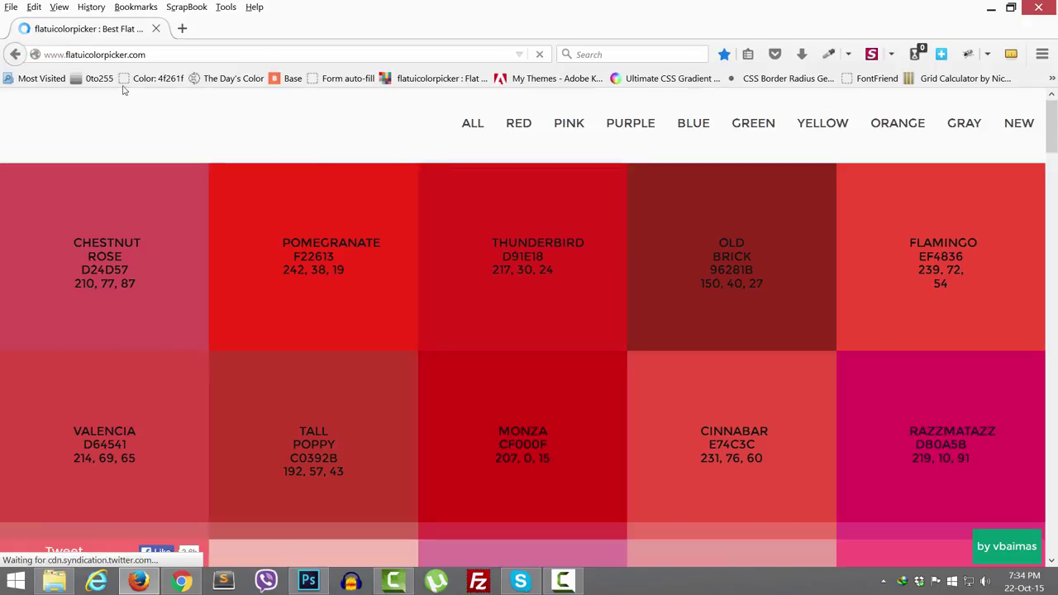
left_click(150, 54)
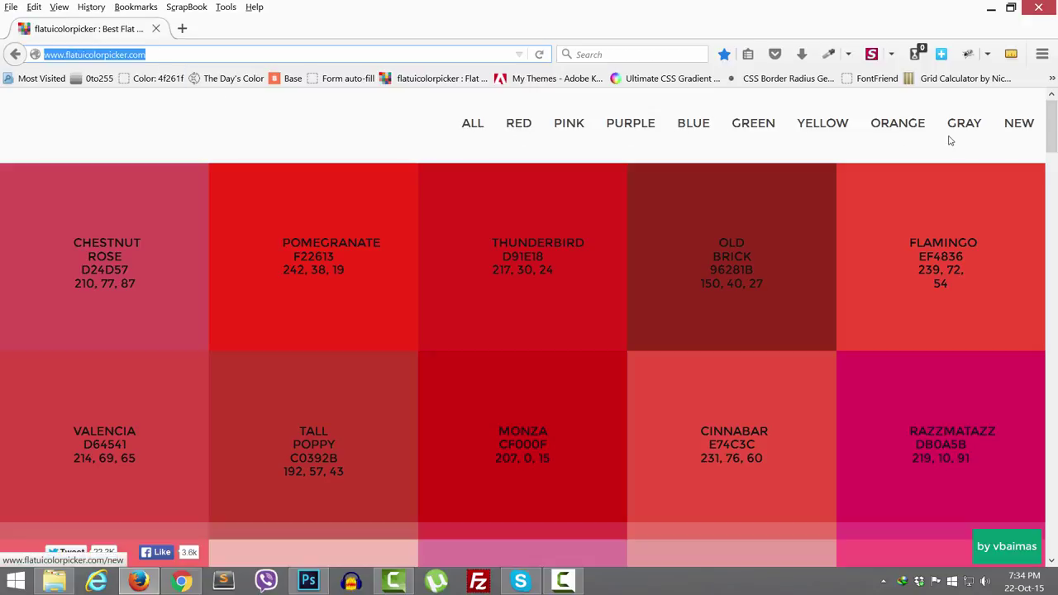
left_click(701, 125)
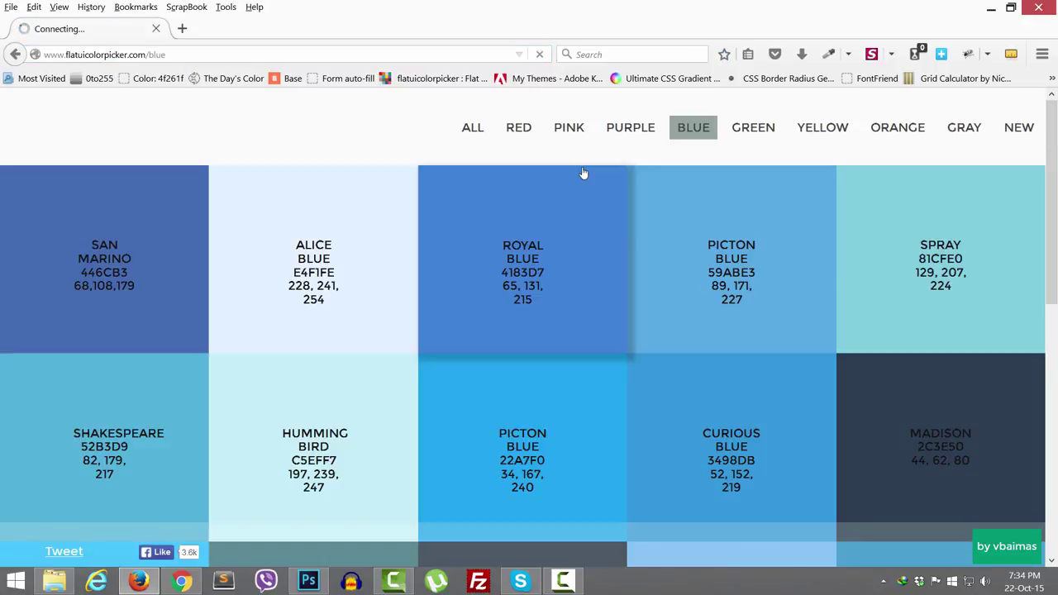
scroll(552, 338, "down", 4)
scroll(552, 338, "down", 2)
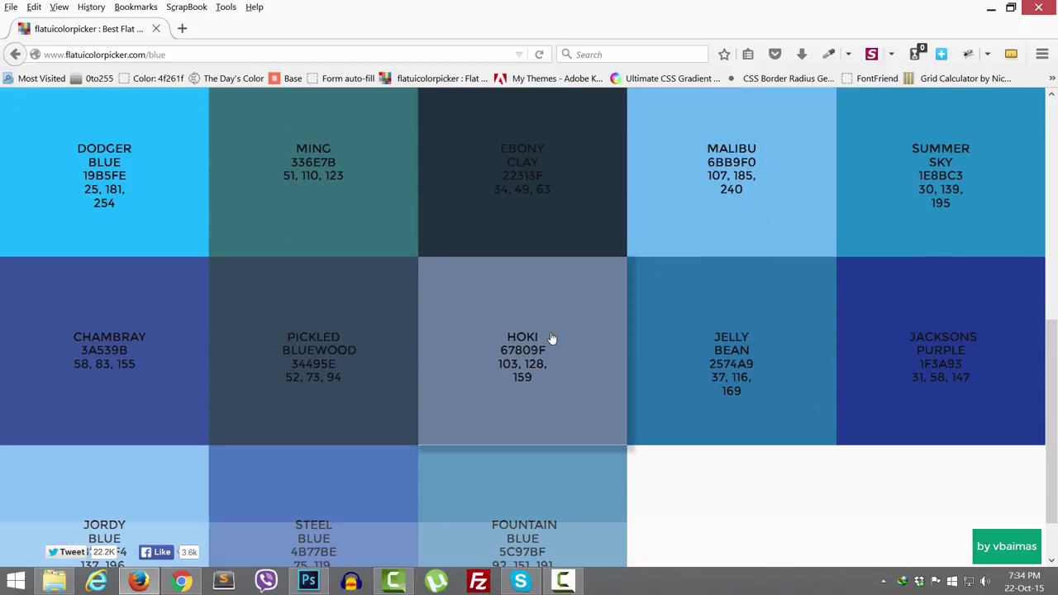
scroll(552, 338, "up", 2)
scroll(548, 340, "up", 2)
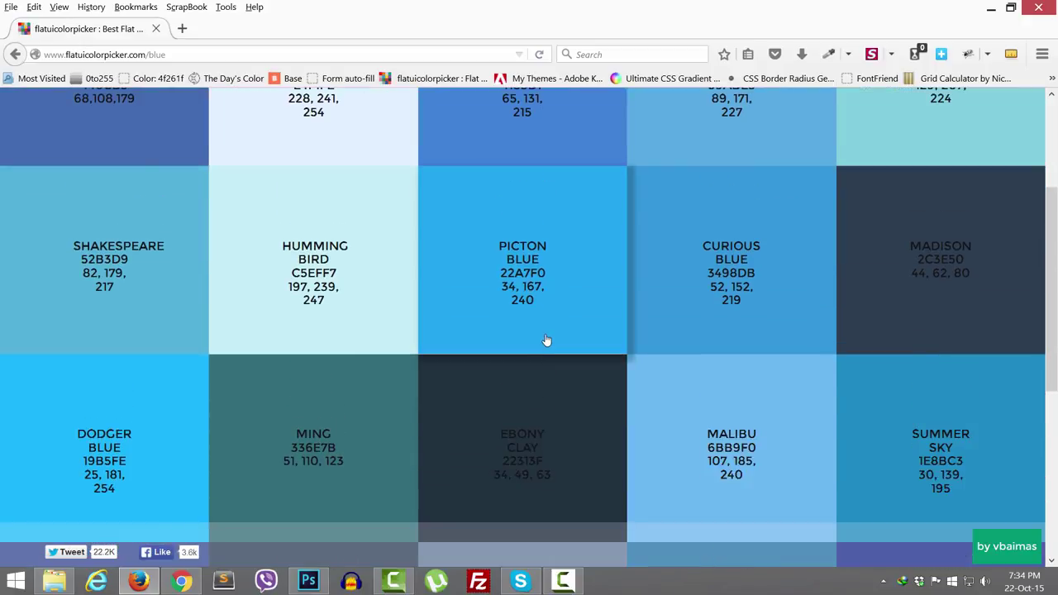
scroll(546, 340, "down", 2)
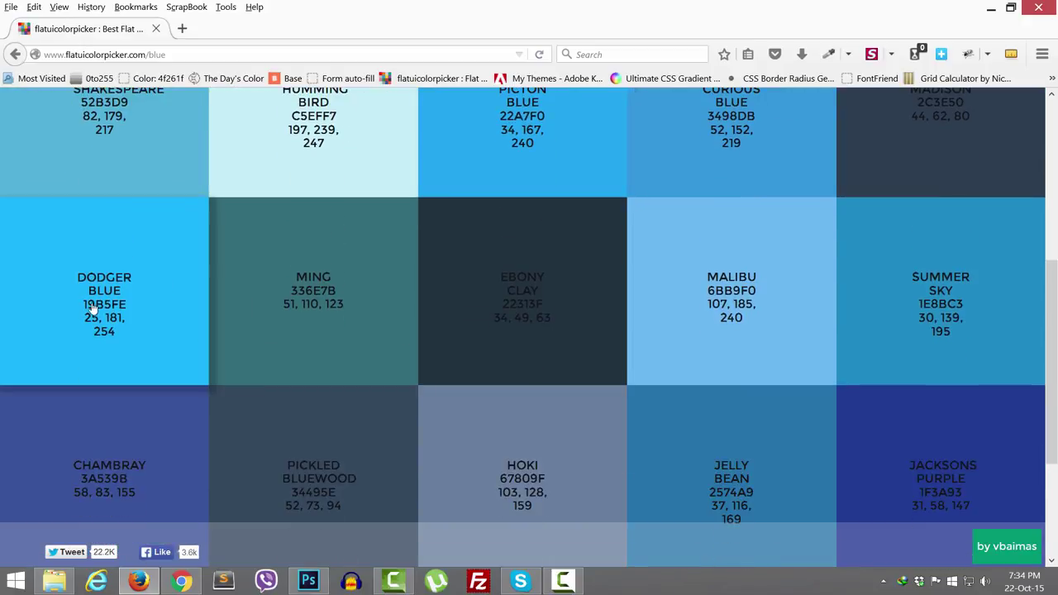
left_click_drag(82, 308, 126, 307)
key("ctrl+c")
Change the pill's fill colour to the pasted Dodger Blue #19B5FE.
left_click(307, 581)
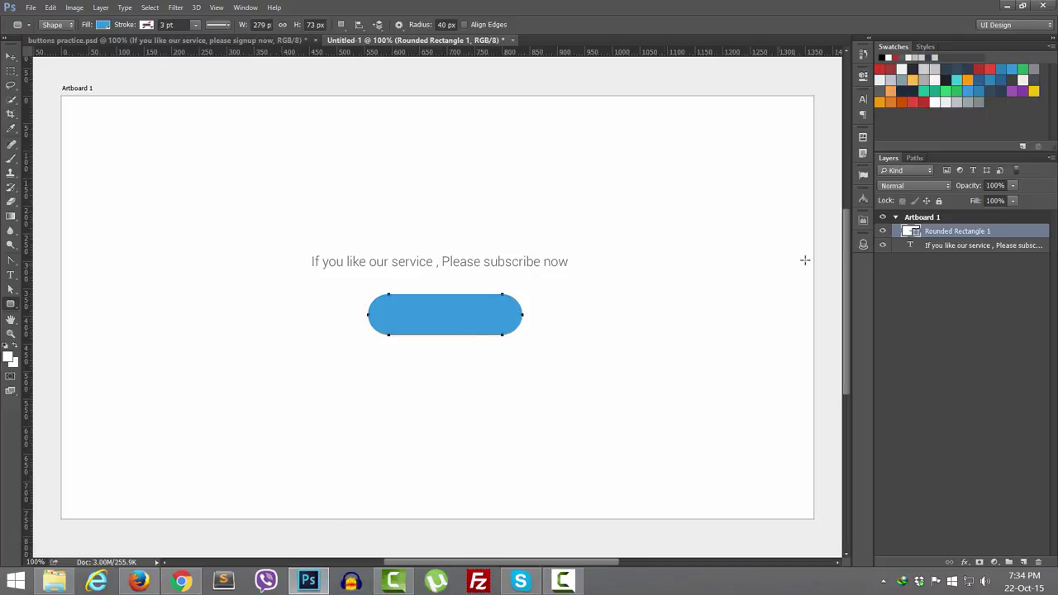
double_click(906, 231)
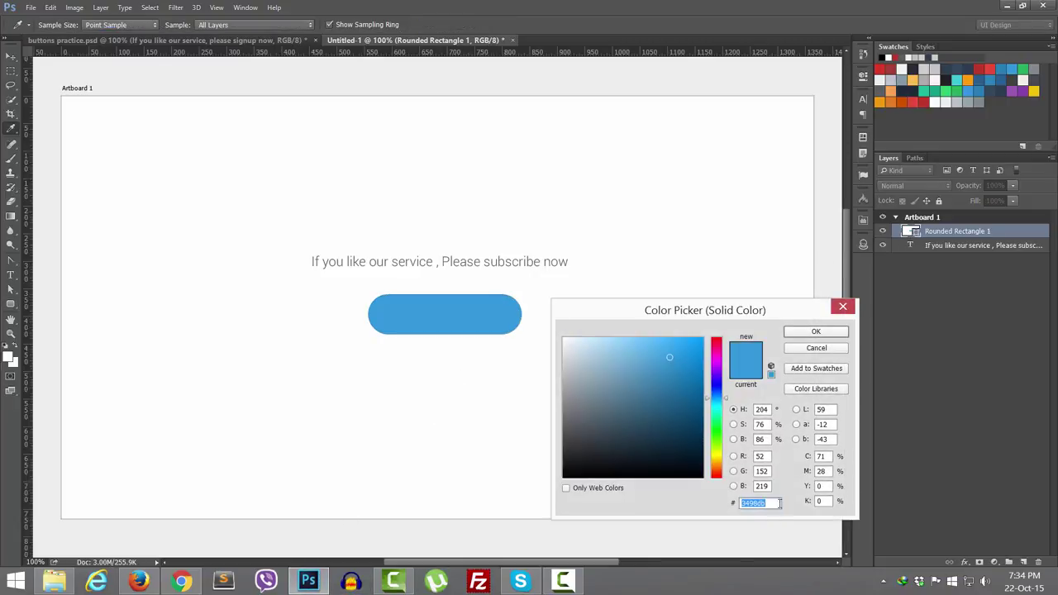
key("ctrl+v")
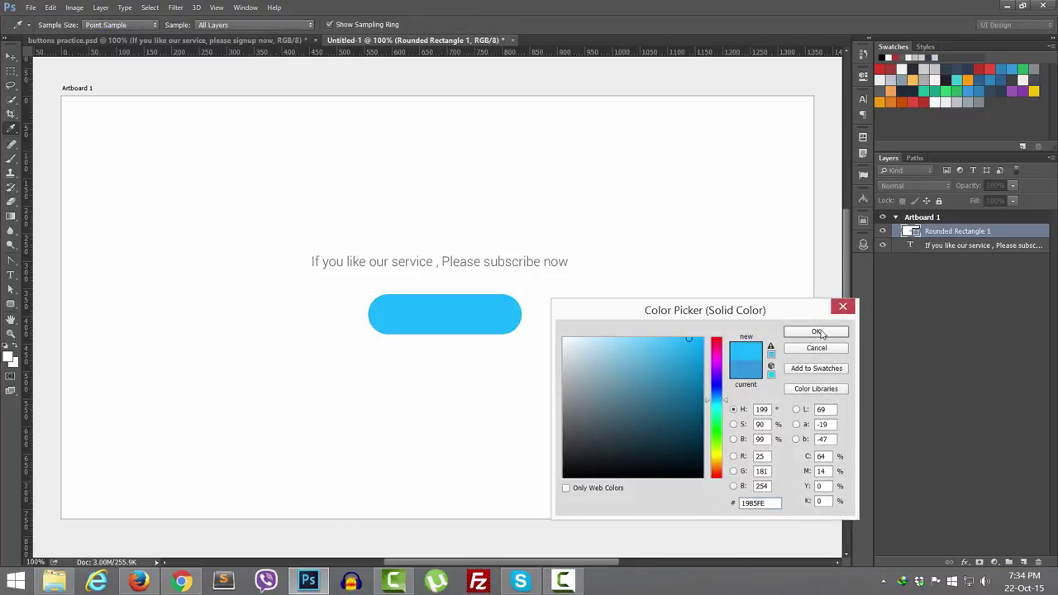
left_click(816, 331)
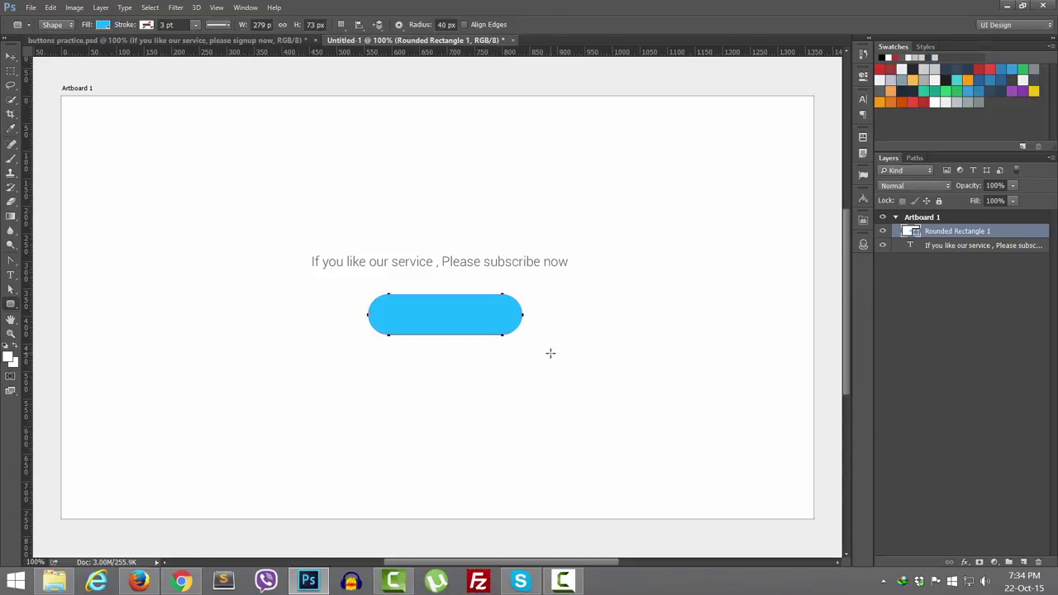
Choose the Type tool with the Regular font style.
key("v")
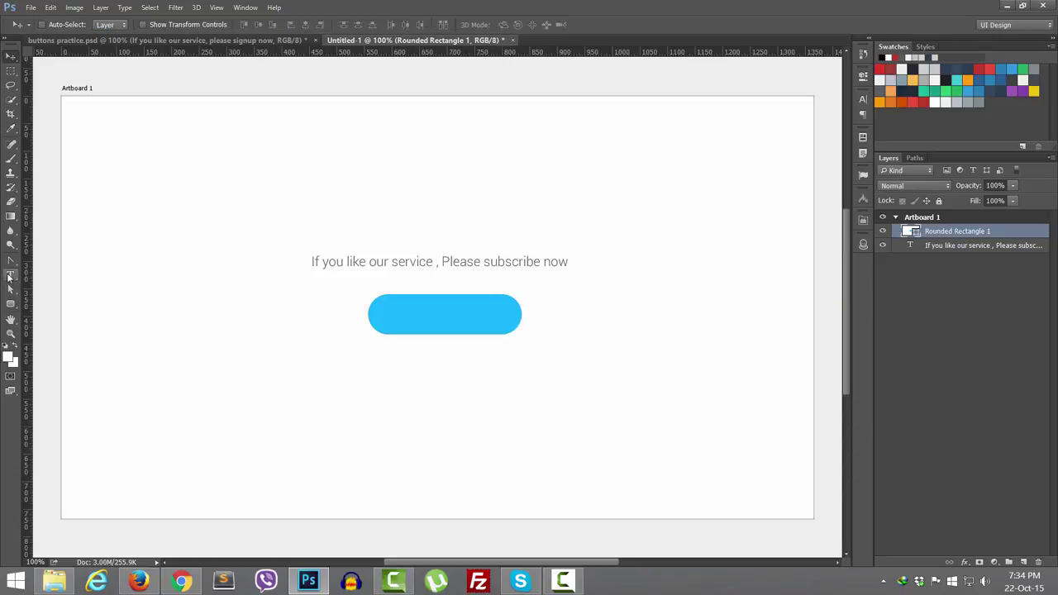
left_click(10, 275)
left_click(37, 274)
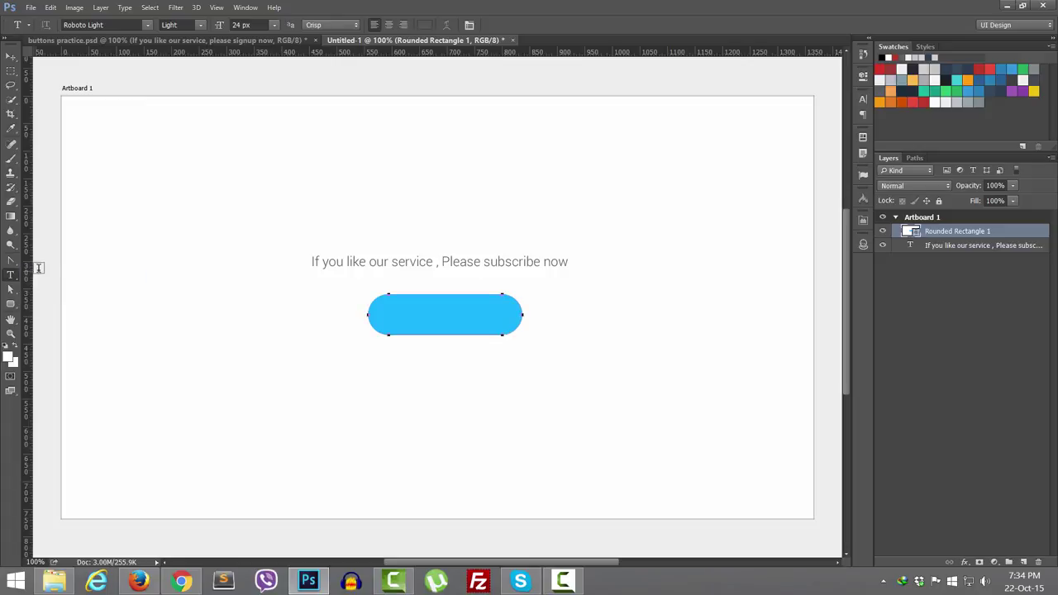
left_click(146, 24)
left_click(200, 25)
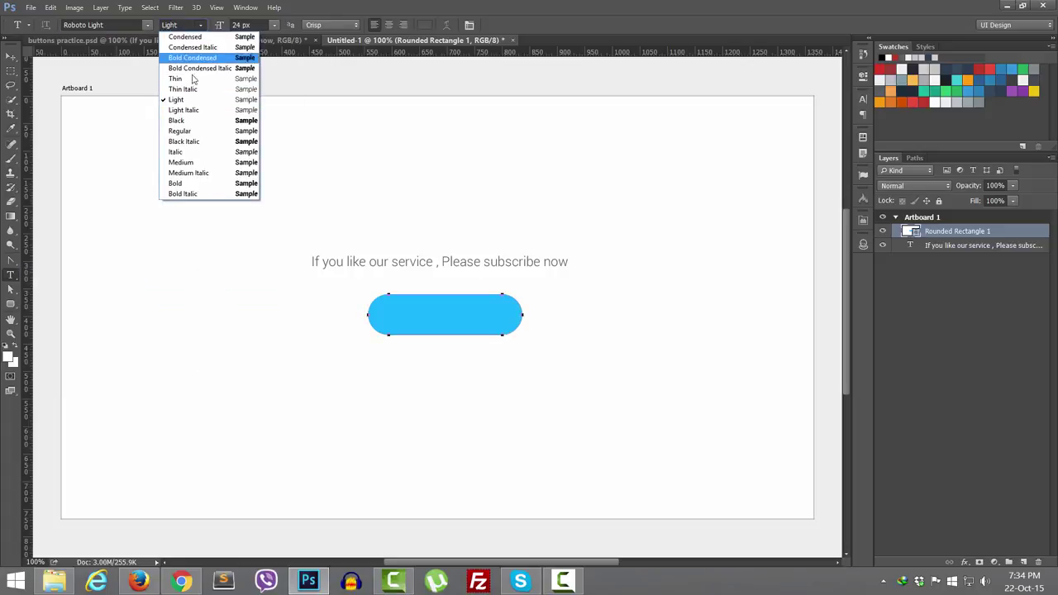
left_click(179, 131)
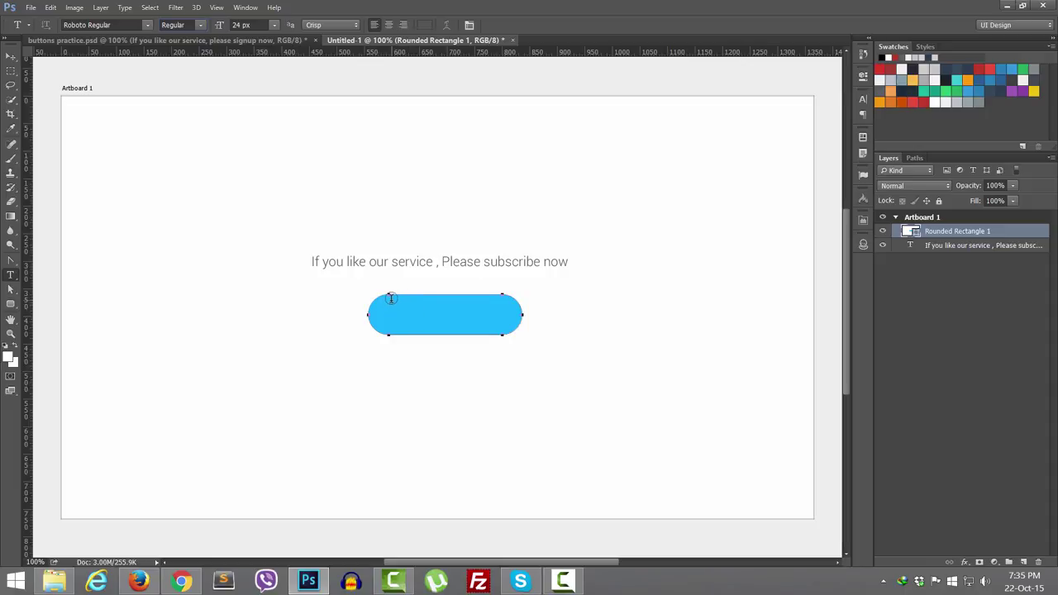
Erase stray characters from a test text layer and delete the empty Layer 1.
left_click(390, 299)
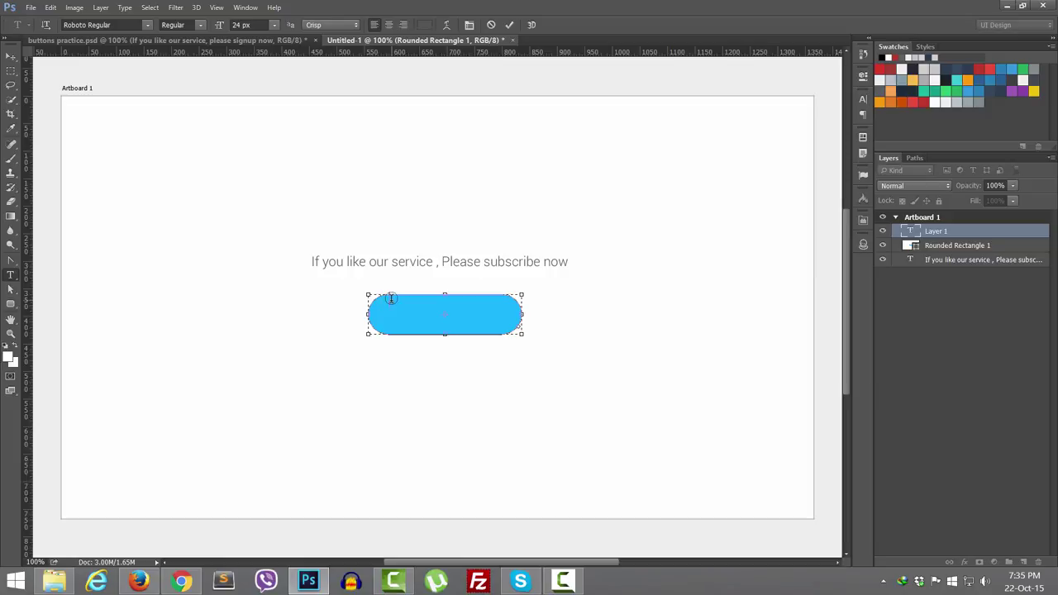
type("555555555555555555555555")
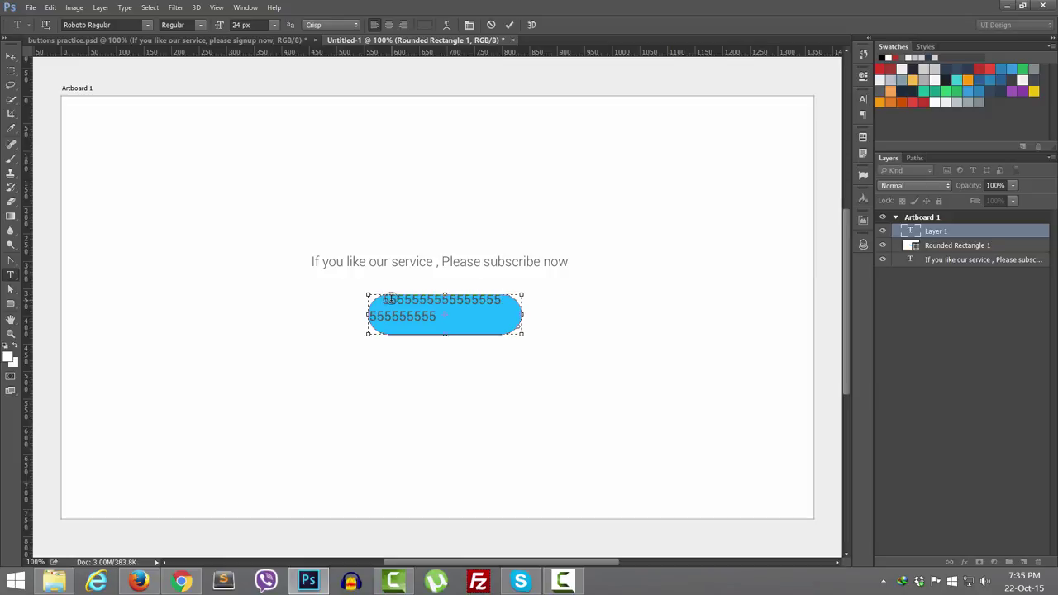
key("BackSpace")
key("BackSpace")
key("BackSpace")
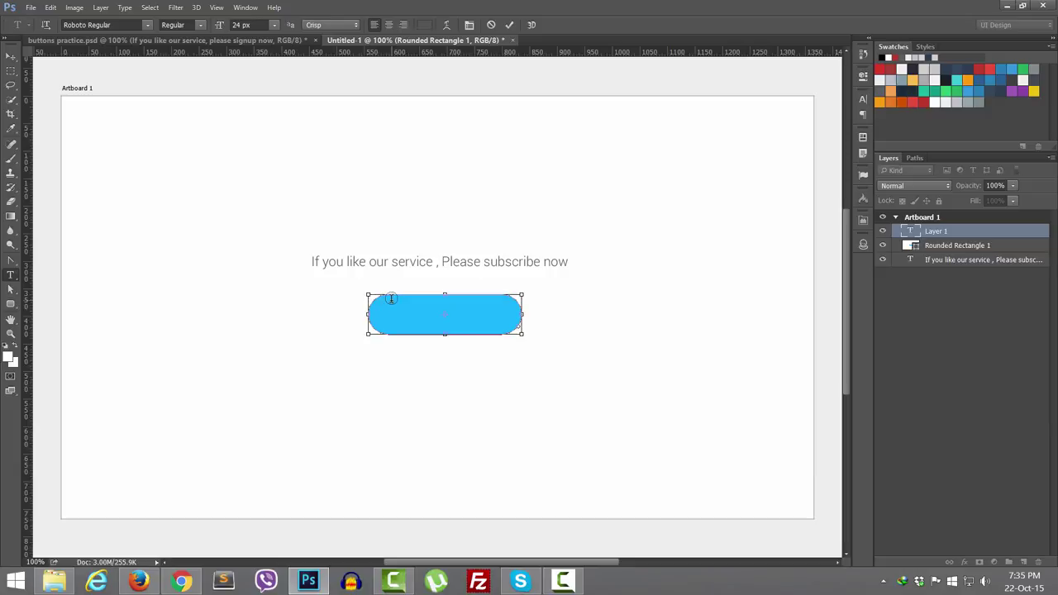
left_click(905, 234)
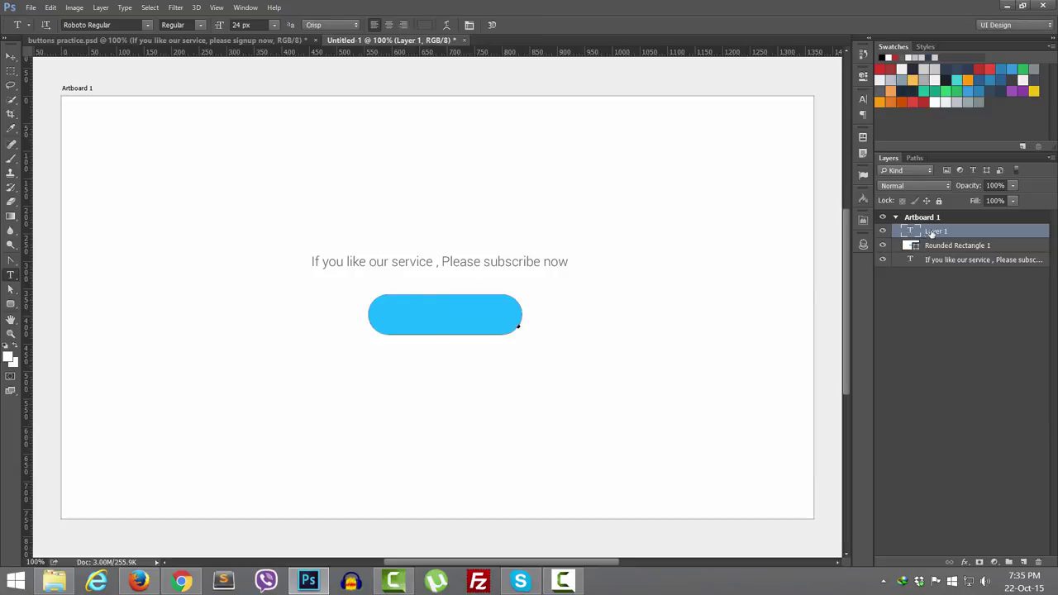
left_click_drag(927, 234, 1039, 561)
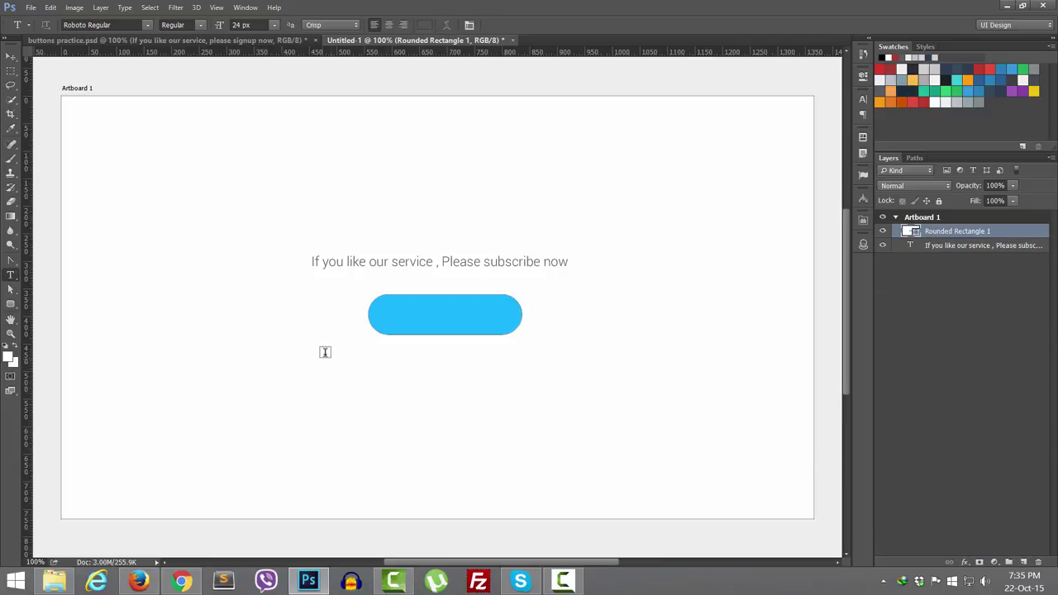
Add a 'Signup Now' text layer on the pill button.
left_click(409, 316)
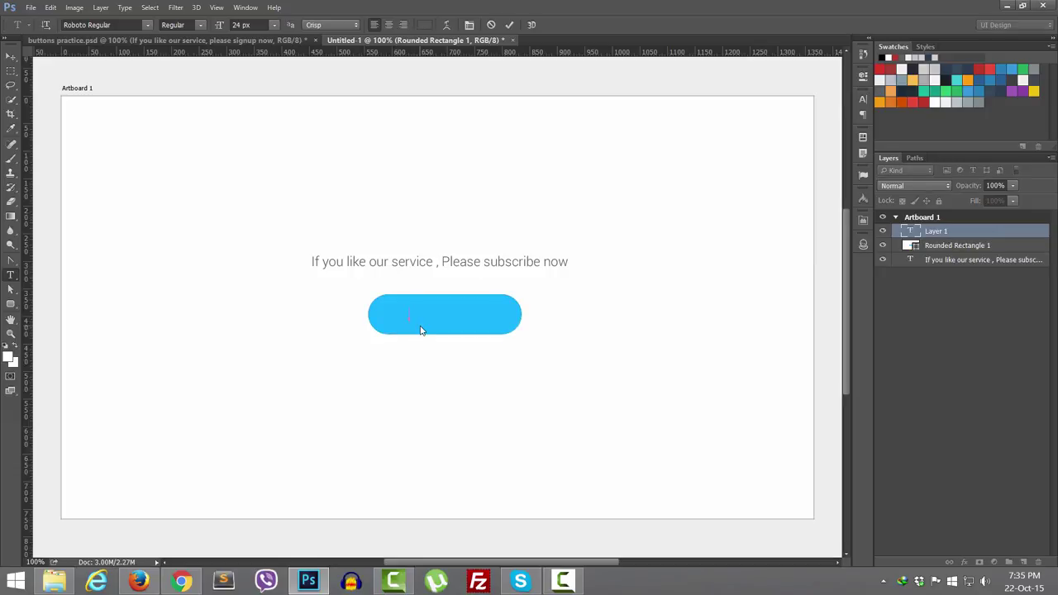
type("Si")
type("gnup Now")
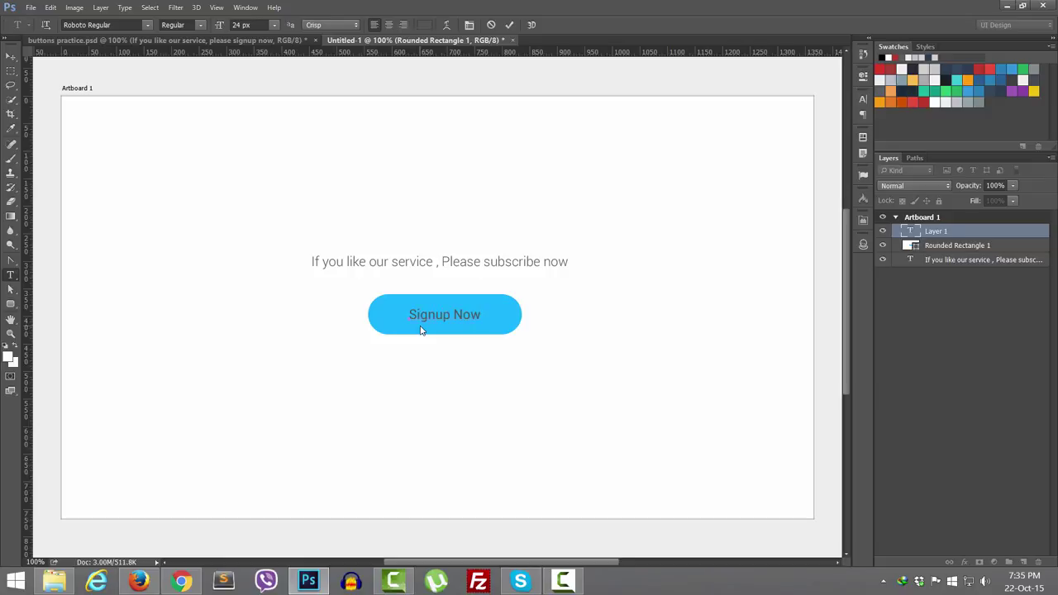
key("ctrl+Return")
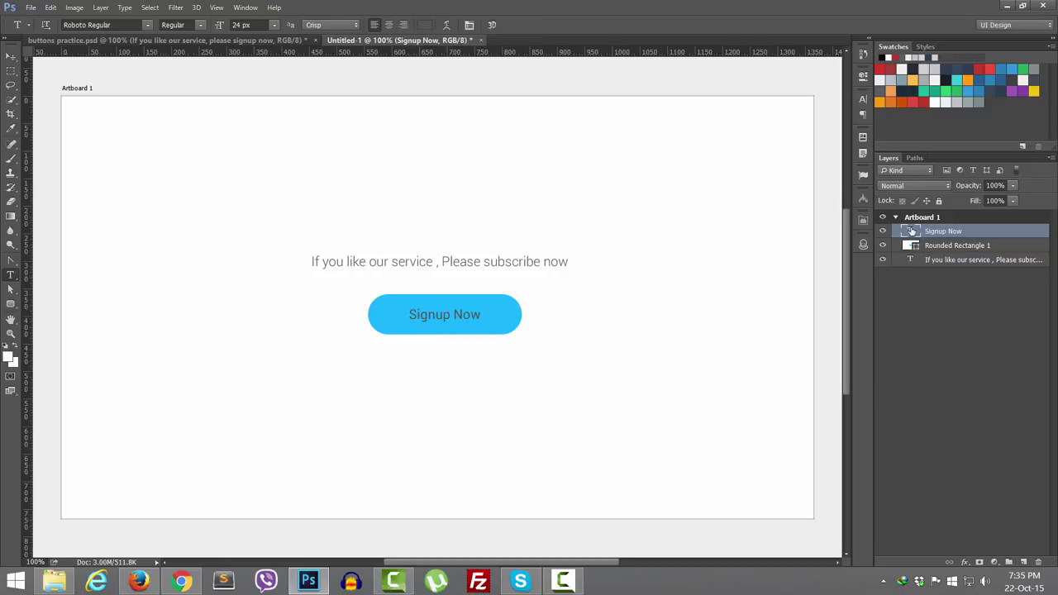
Change the Signup Now label's text colour to white #ffffff.
double_click(910, 231)
left_click(422, 25)
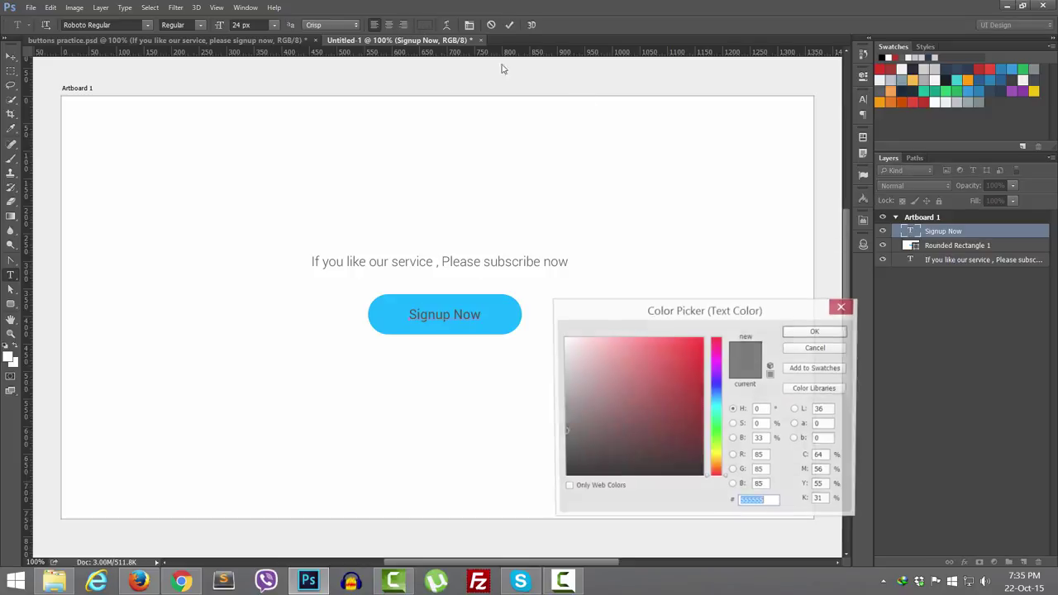
left_click(528, 309)
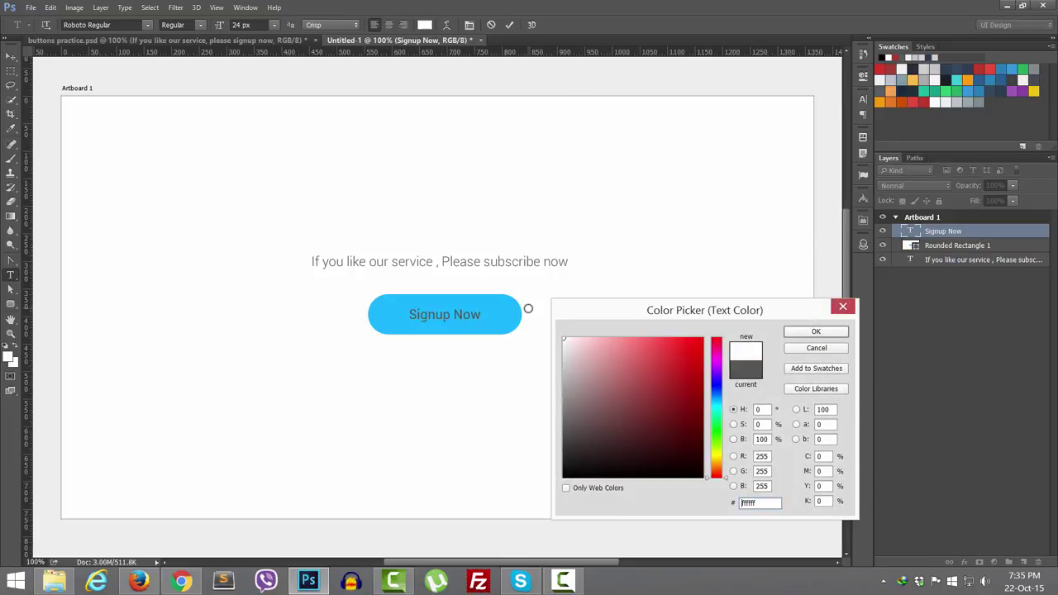
left_click(810, 331)
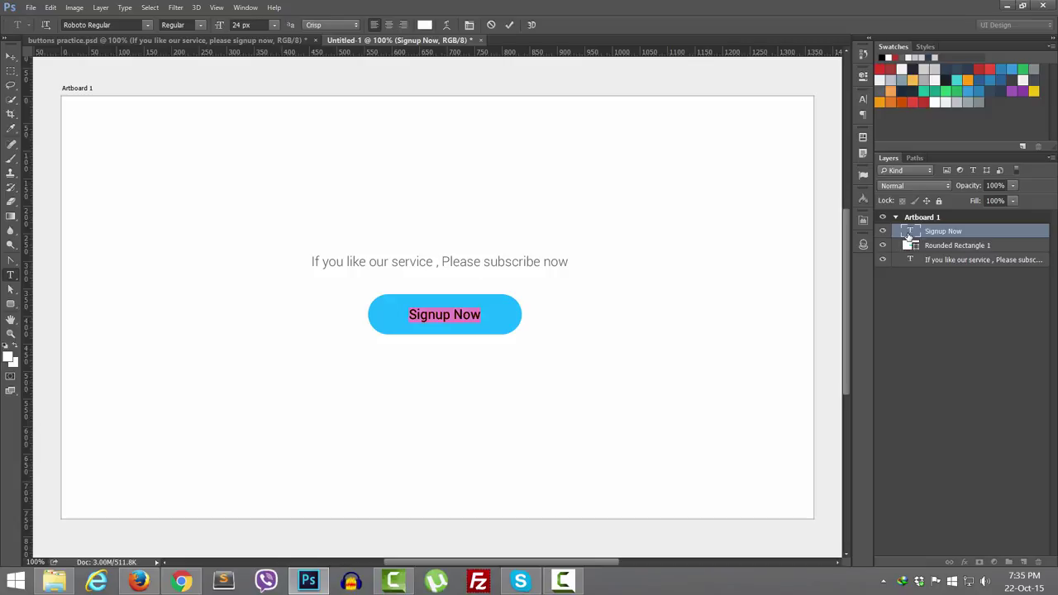
left_click(908, 236)
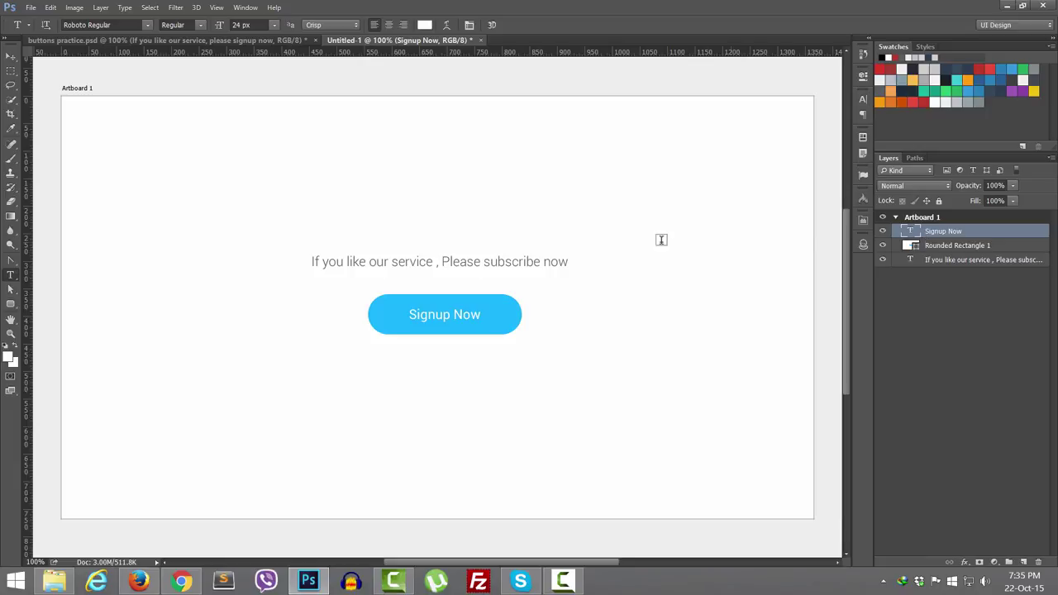
Vertically align the Signup Now label with Rounded Rectangle 1, then nudge it down 1 px.
left_click(938, 247, "shift")
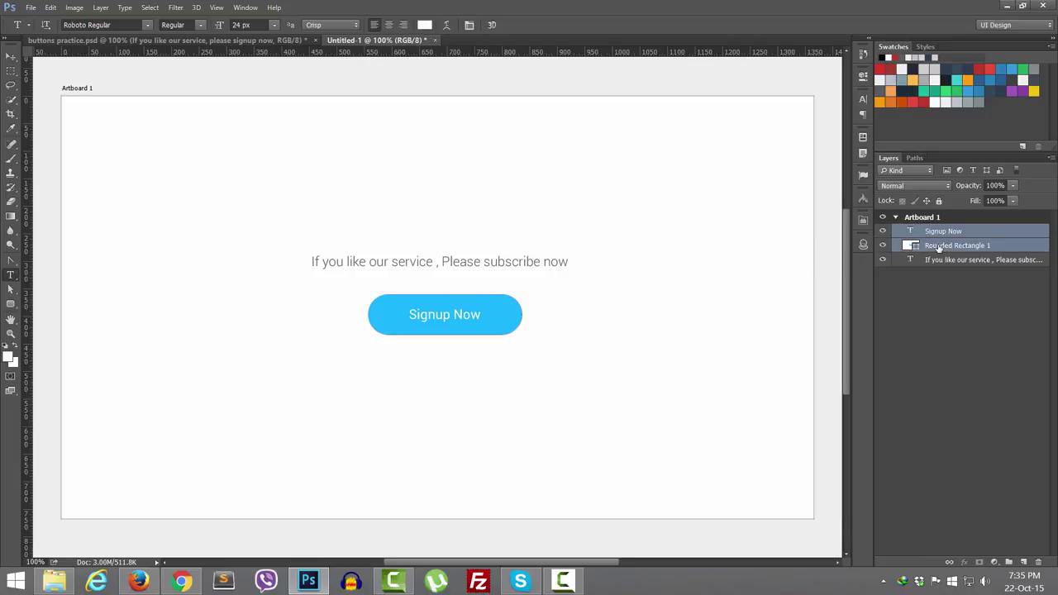
key("v")
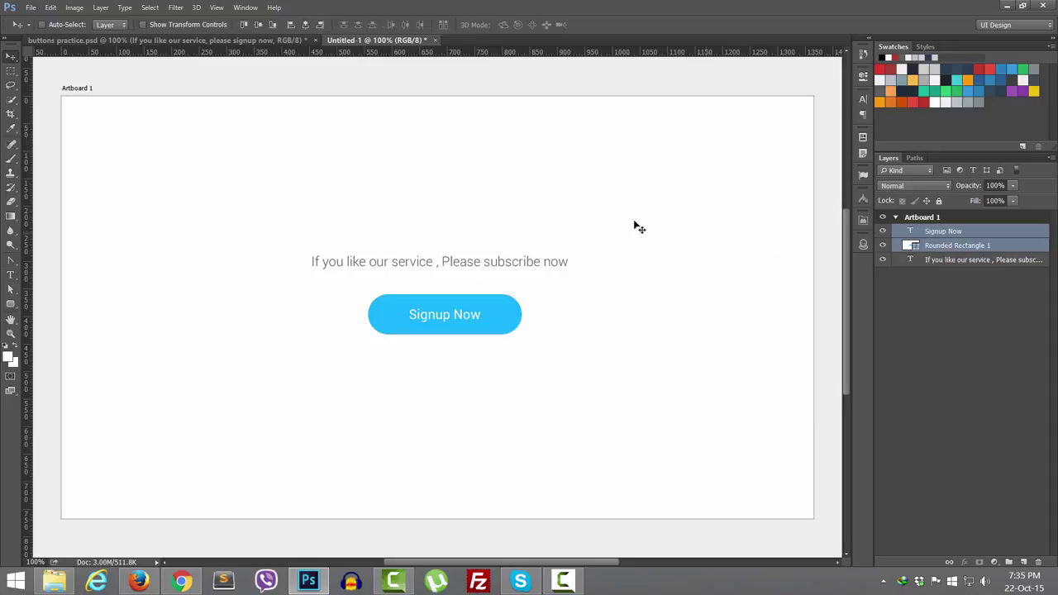
left_click(259, 25)
left_click(912, 233)
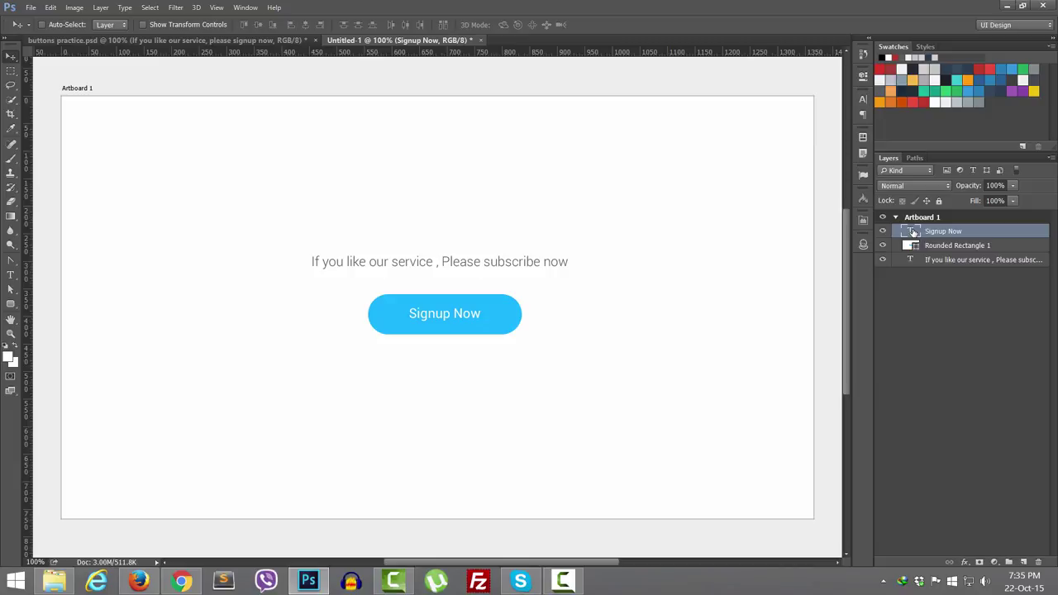
key("Down")
double_click(913, 247)
left_click(926, 101)
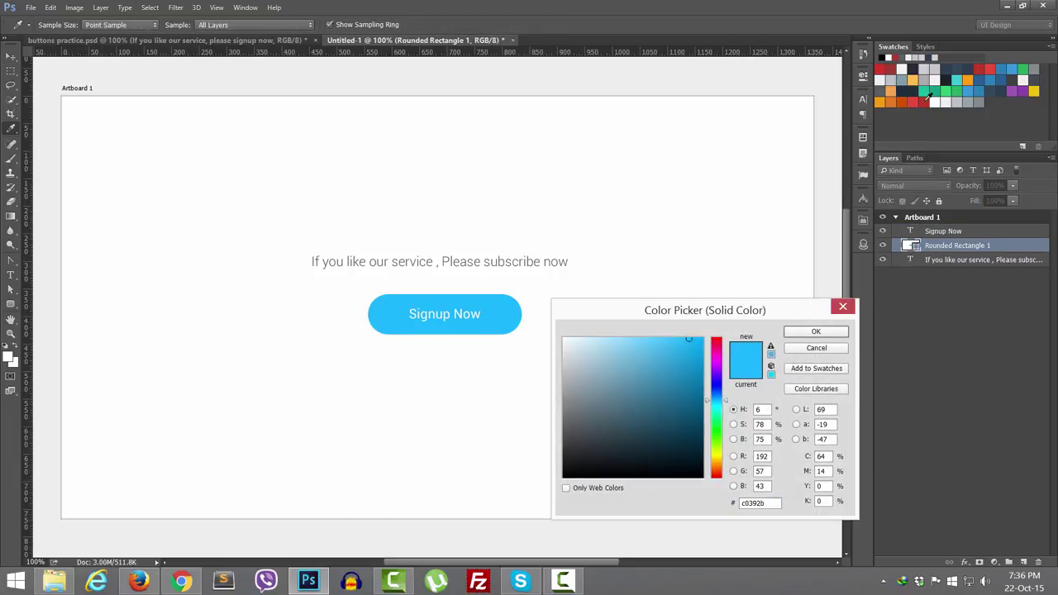
left_click(922, 99)
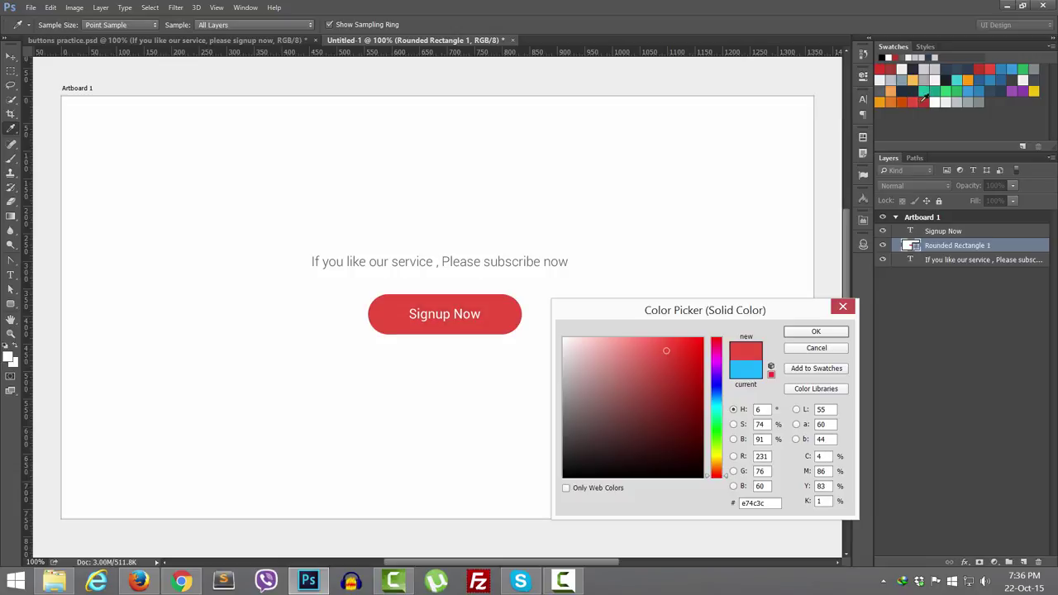
left_click(912, 100)
left_click(921, 102)
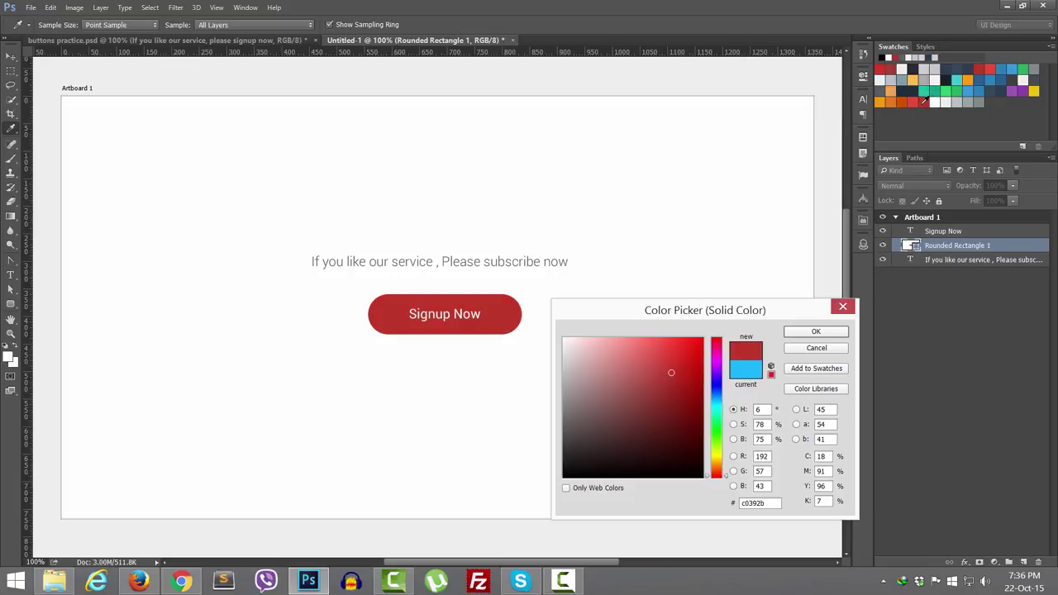
left_click(914, 103)
left_click(893, 89)
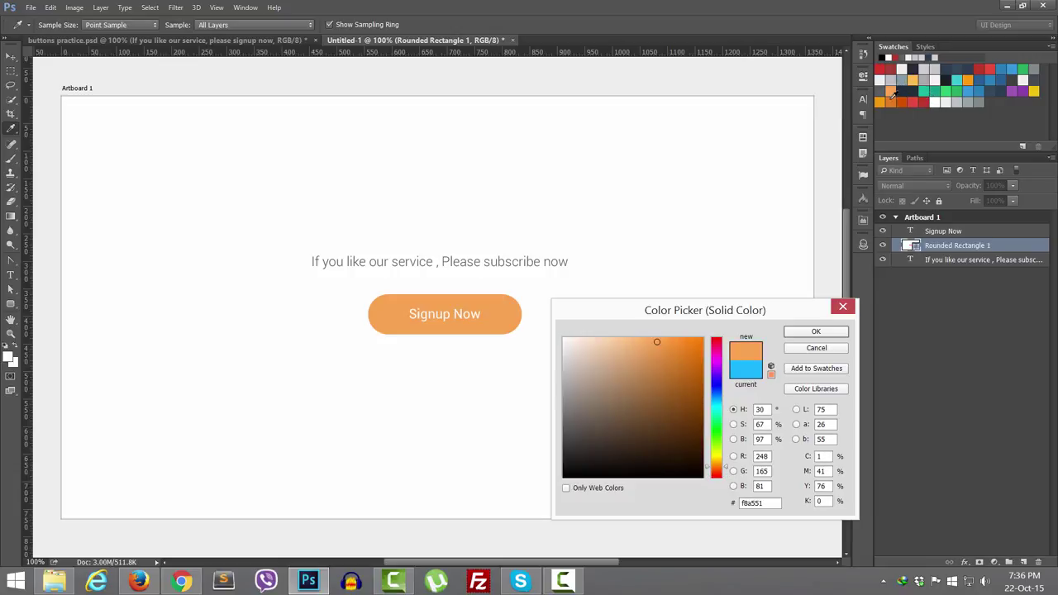
left_click(892, 100)
left_click(892, 101)
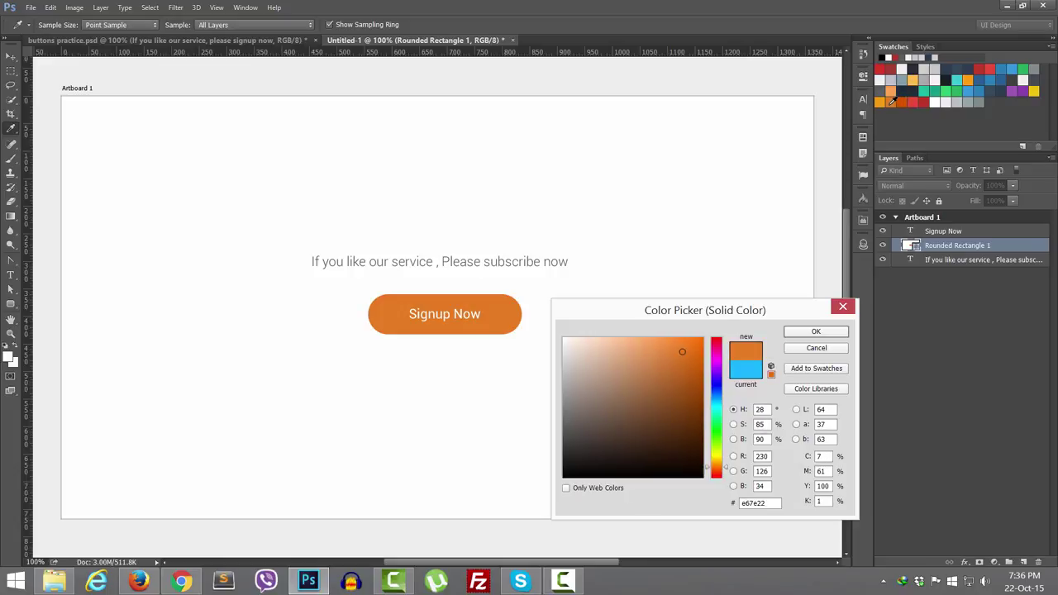
left_click(979, 91)
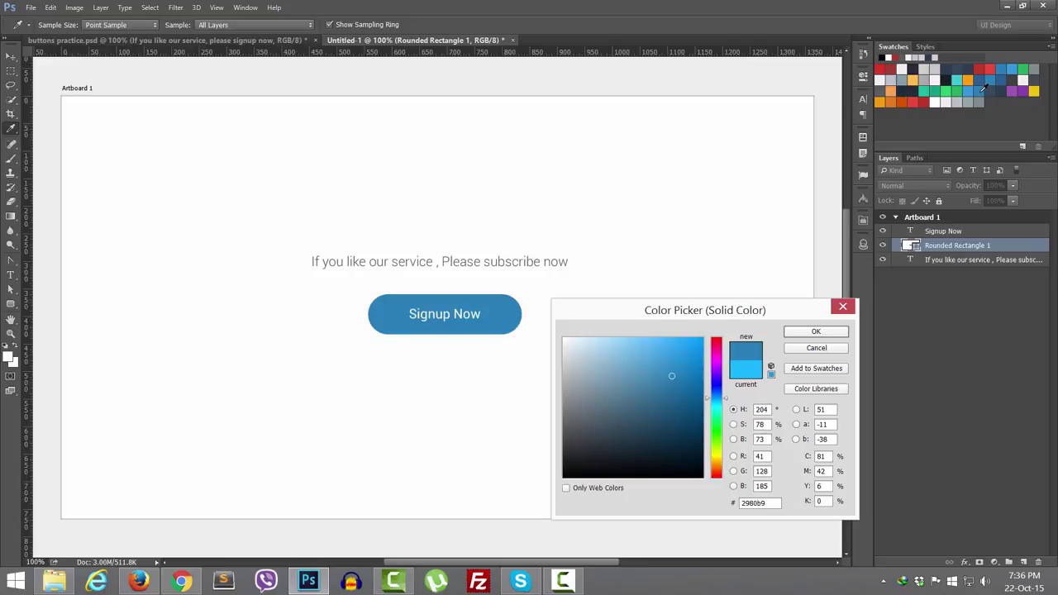
left_click(1004, 86)
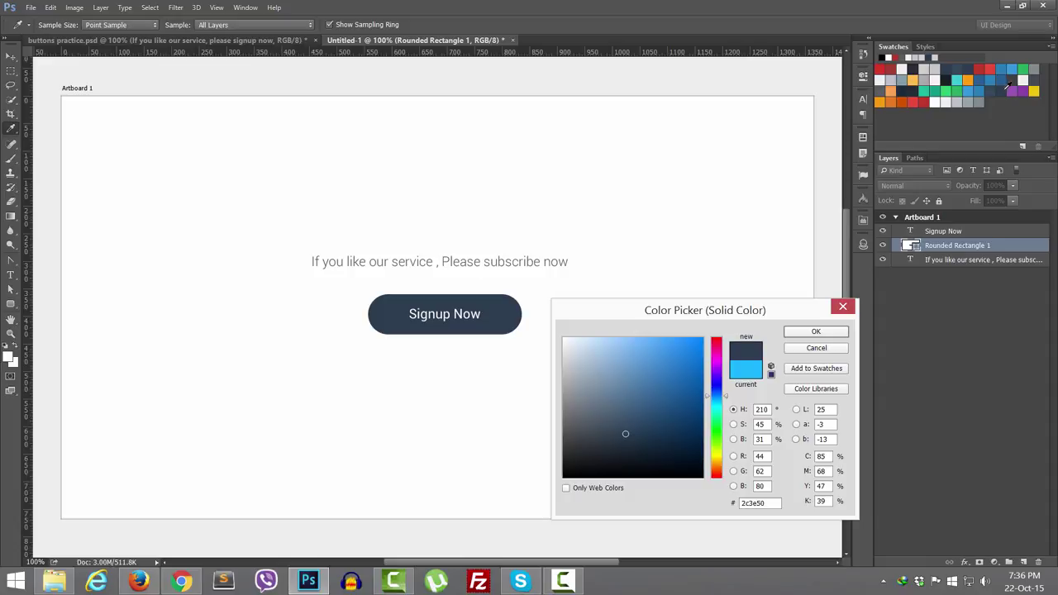
left_click(1033, 92)
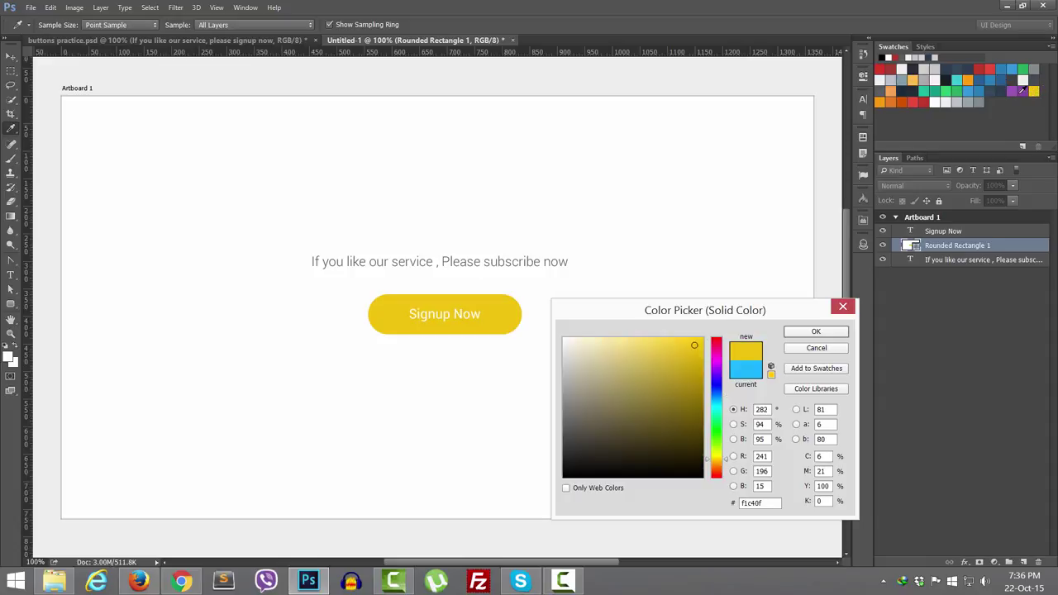
left_click(1023, 91)
left_click(817, 350)
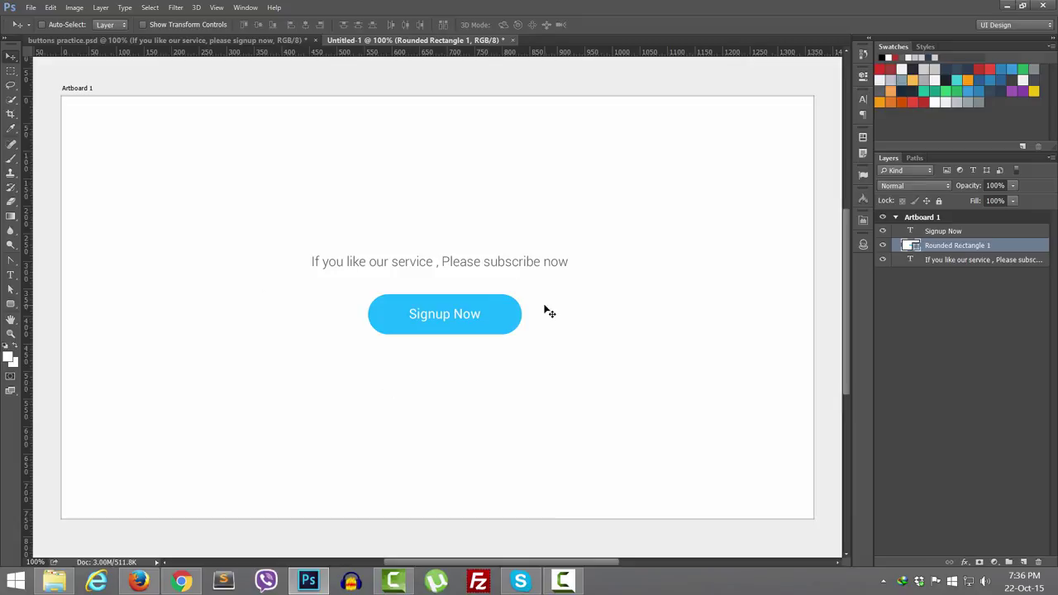
Group the Signup Now label with its rounded rectangle, duplicate the group, and name the original 'pill button'.
left_click(937, 233, "shift")
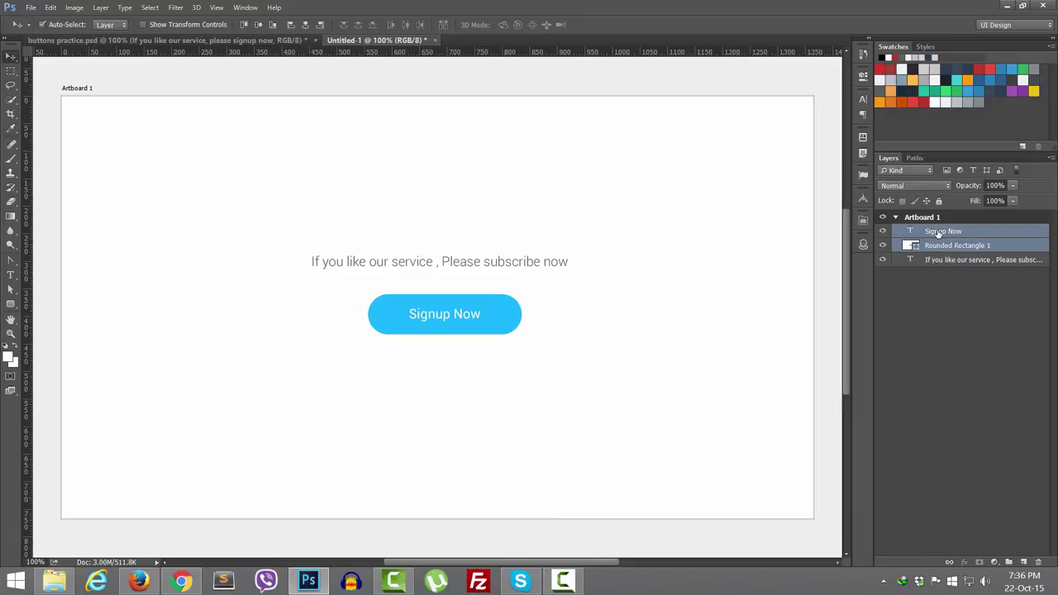
key("ctrl+g")
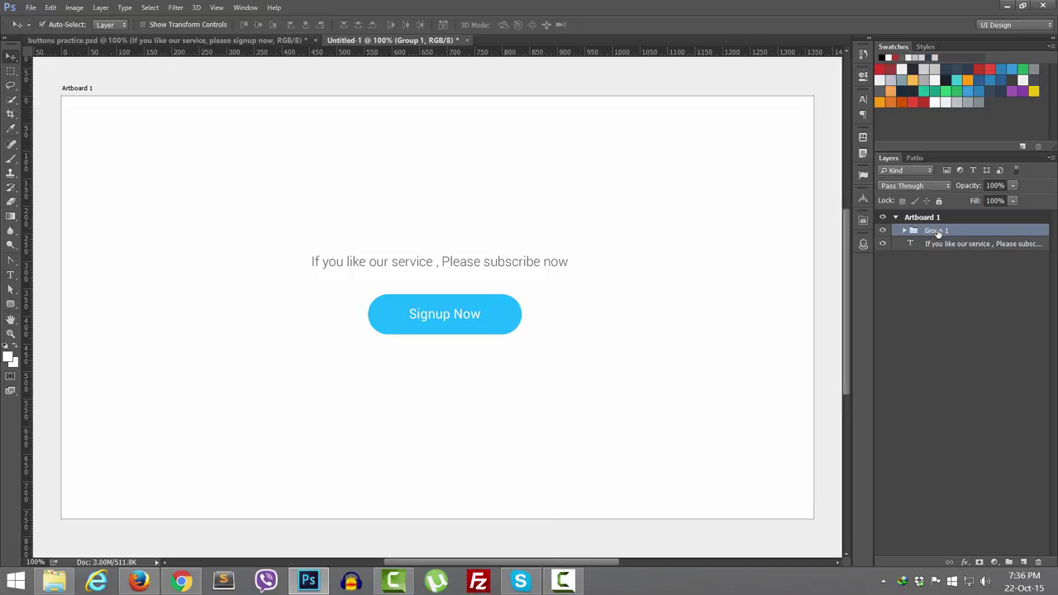
key("ctrl+j")
double_click(935, 243)
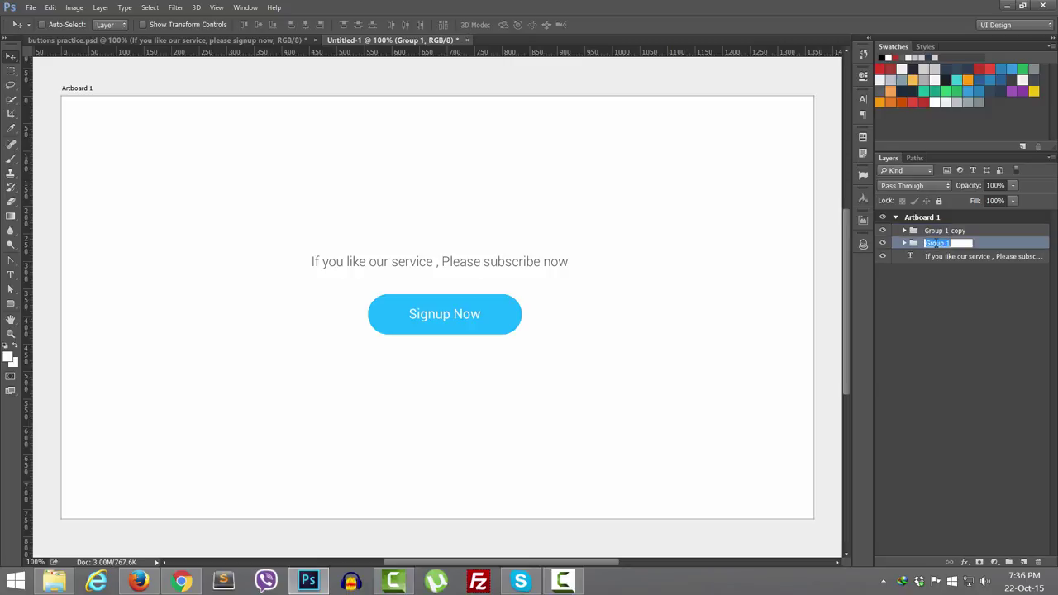
type("p")
type("ill button")
key("Return")
Name the copied group 'ghost button' and expand it to show its layers.
left_click(934, 232)
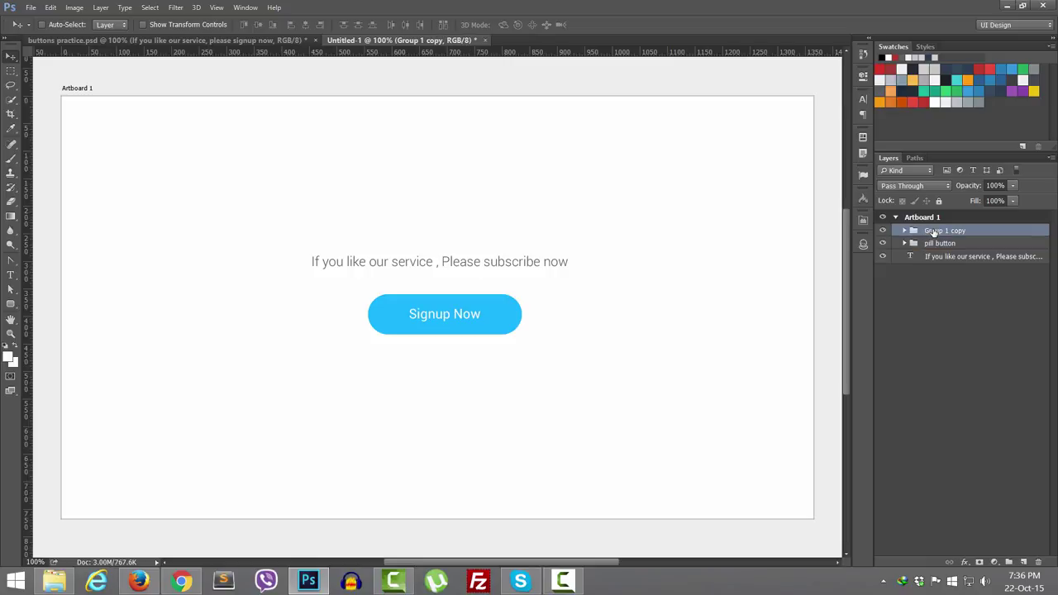
double_click(934, 229)
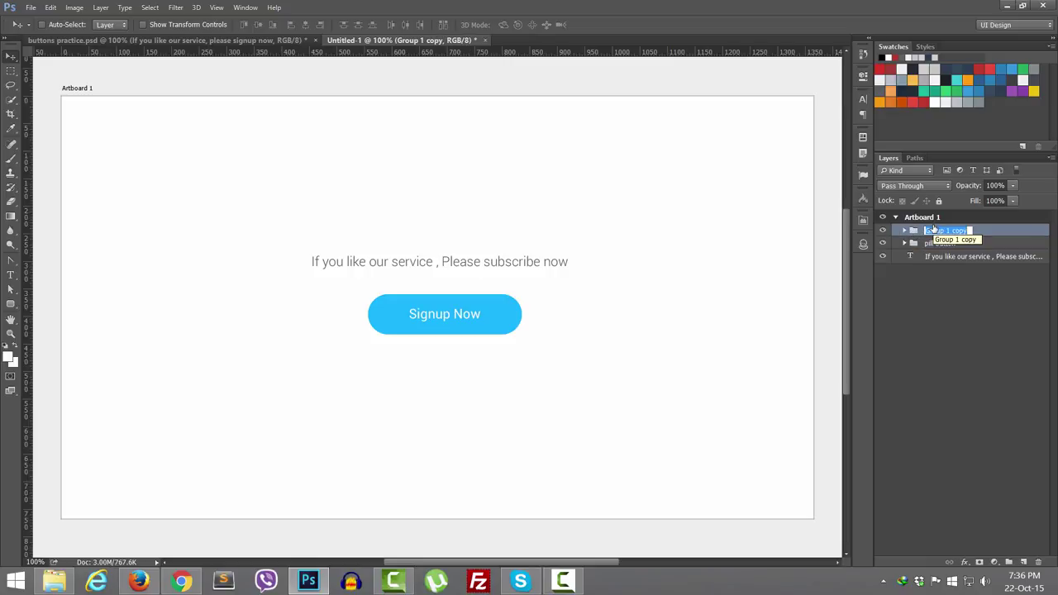
type("ghost button")
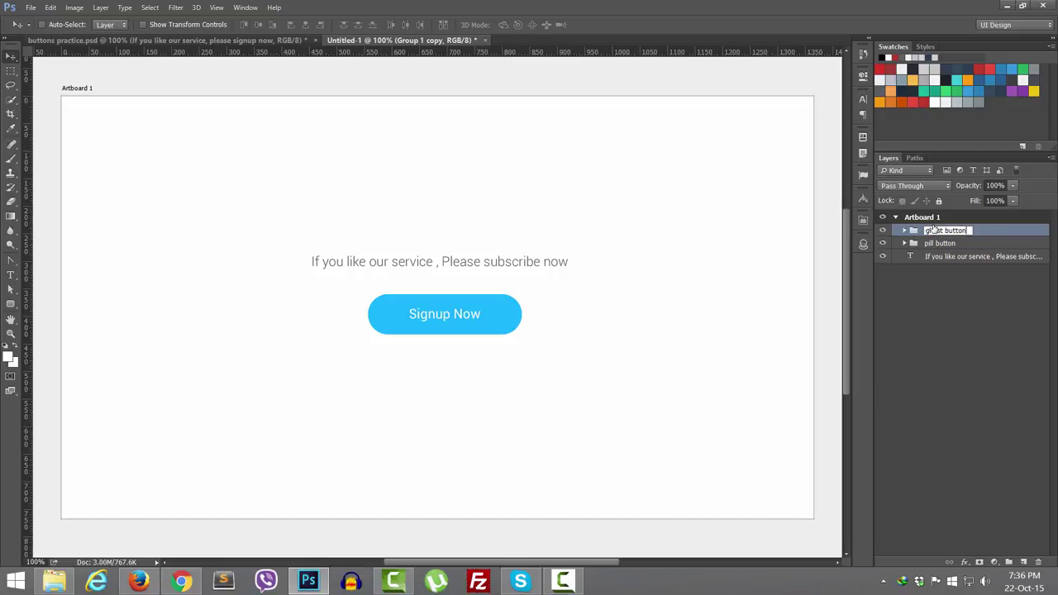
key("Return")
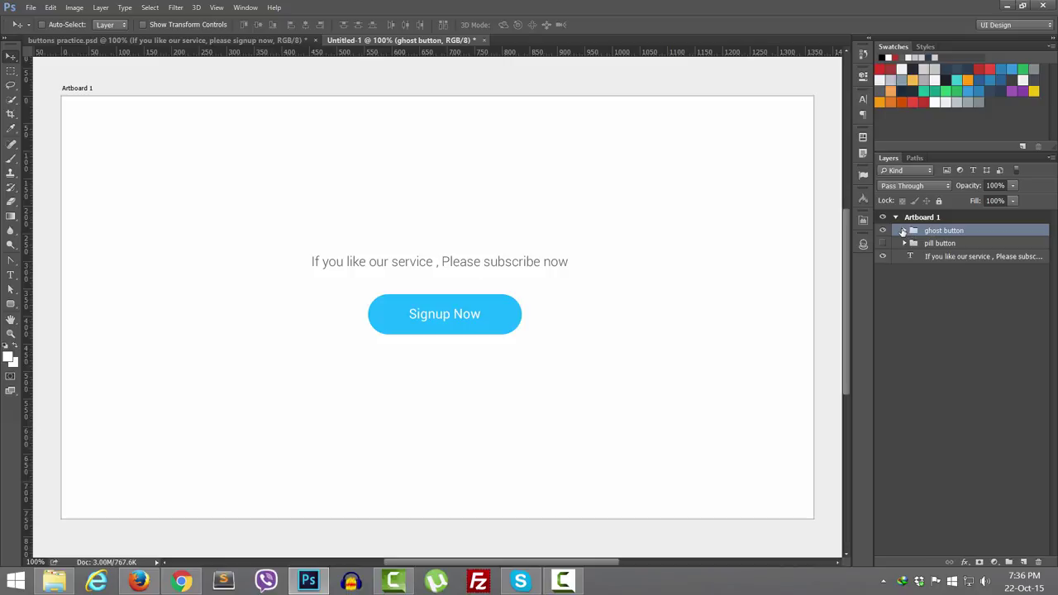
left_click(904, 231)
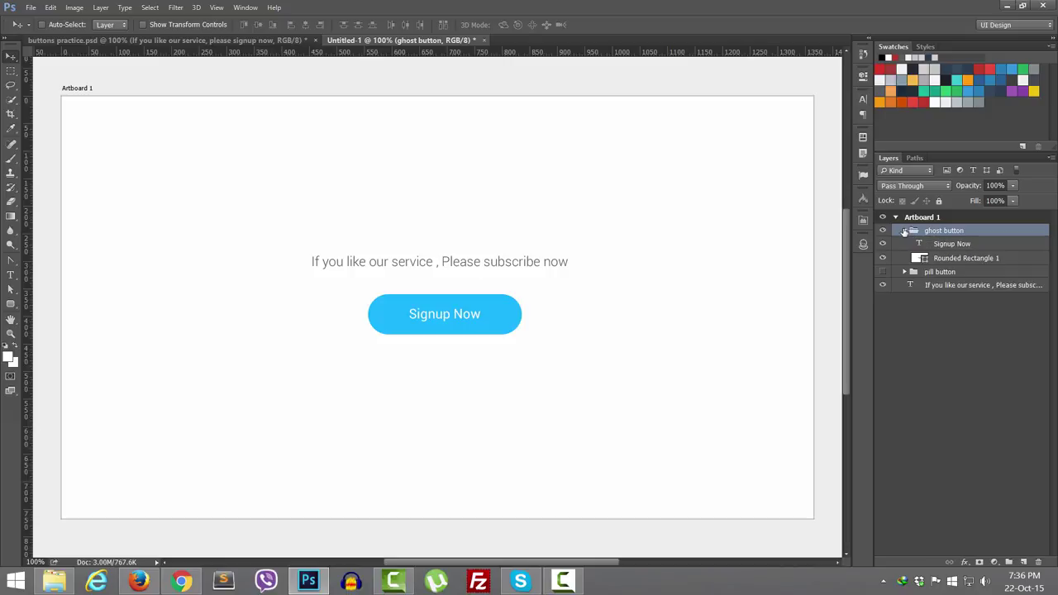
Set the ghost button rectangle's corner radius to 10 px on all four corners.
left_click(922, 259)
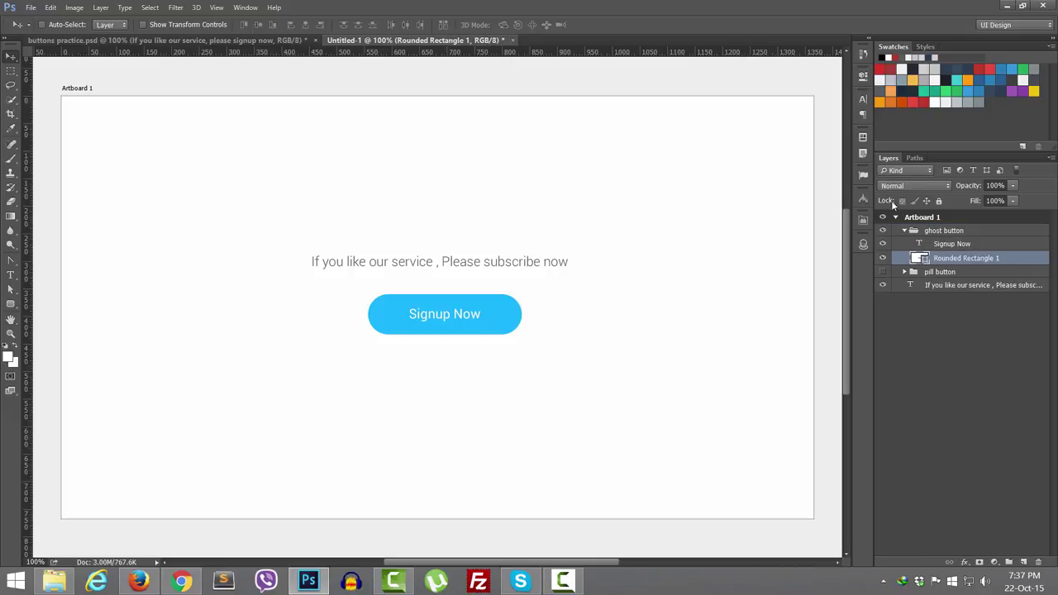
left_click(863, 78)
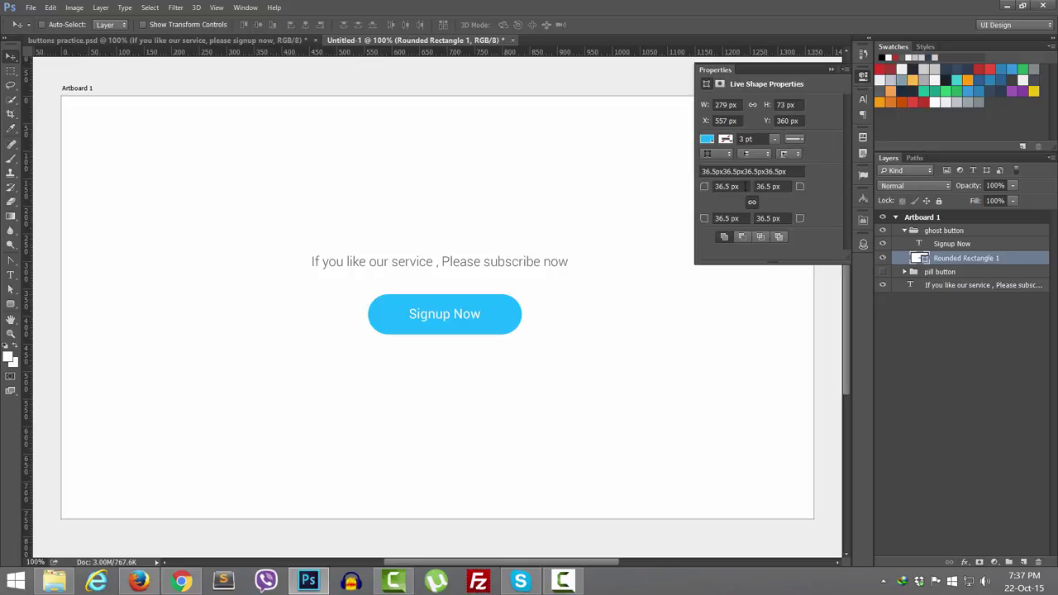
left_click(744, 186)
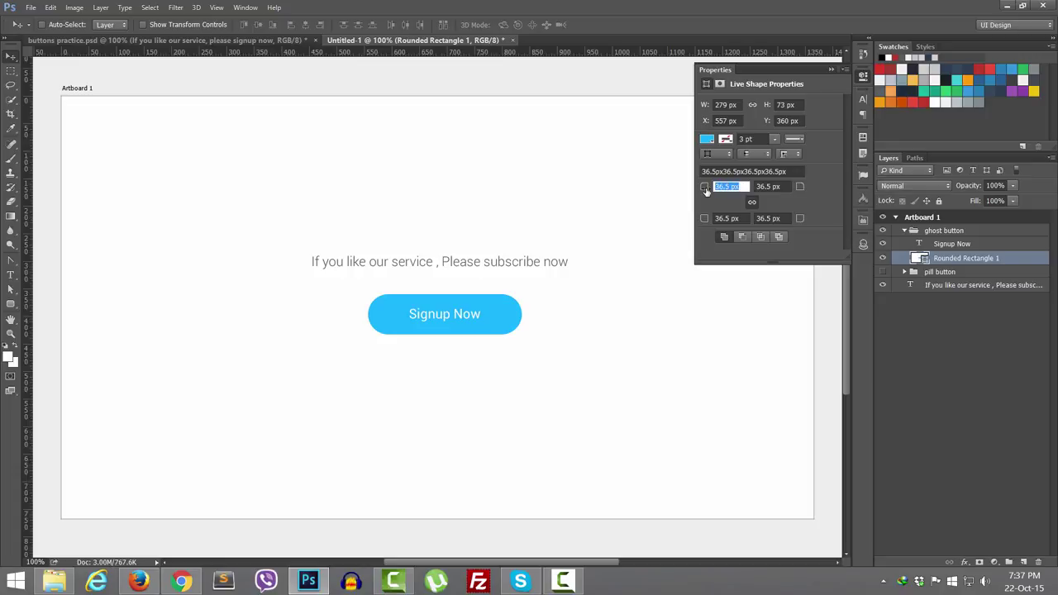
type("10")
key("Return")
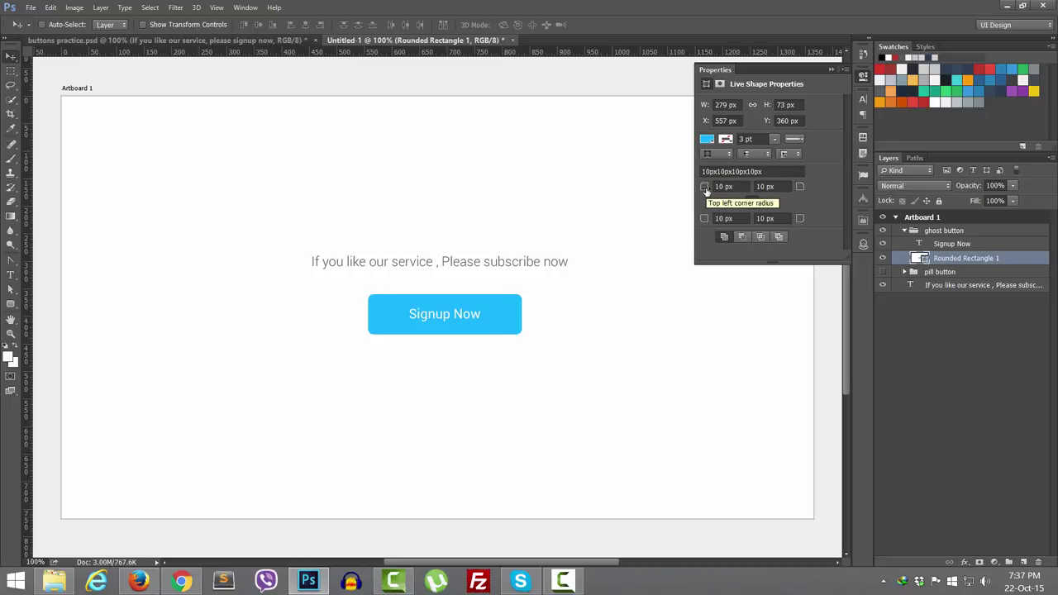
left_click(863, 76)
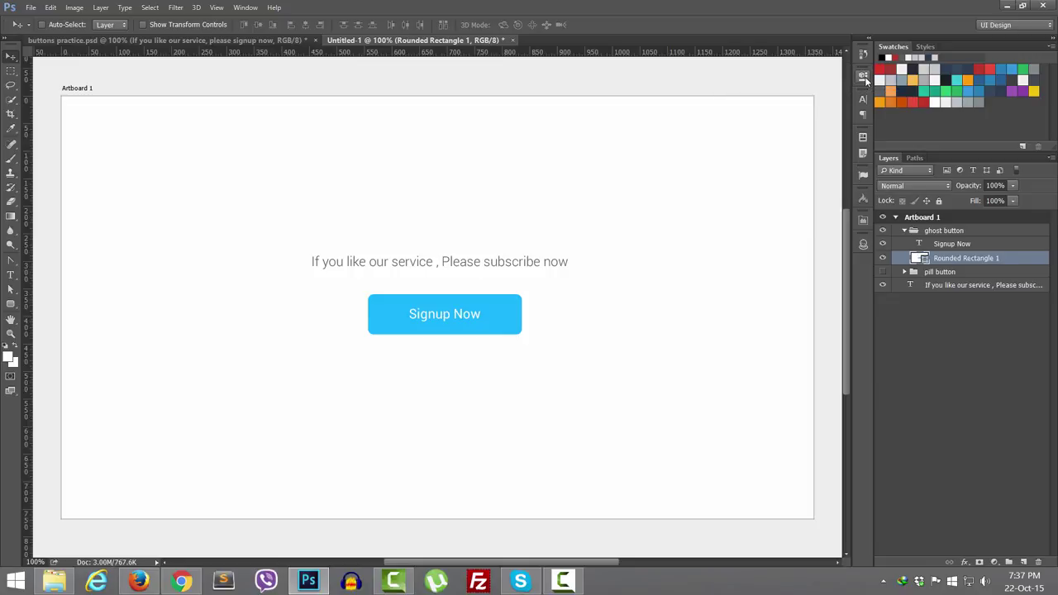
double_click(940, 232)
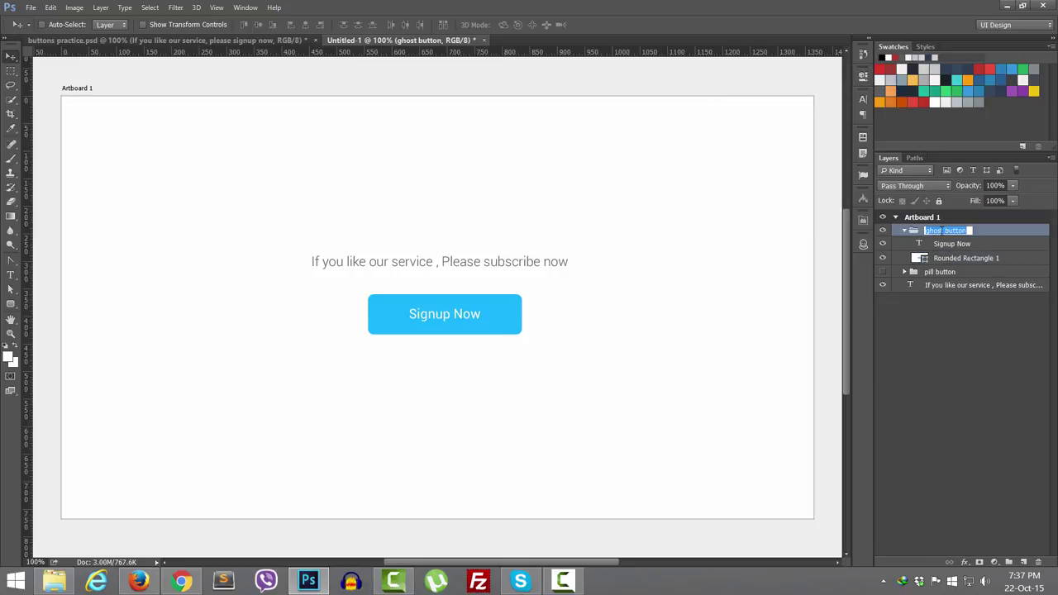
Rename the group 'rounded' and give its button rectangle a red fill.
type("g")
key("Return")
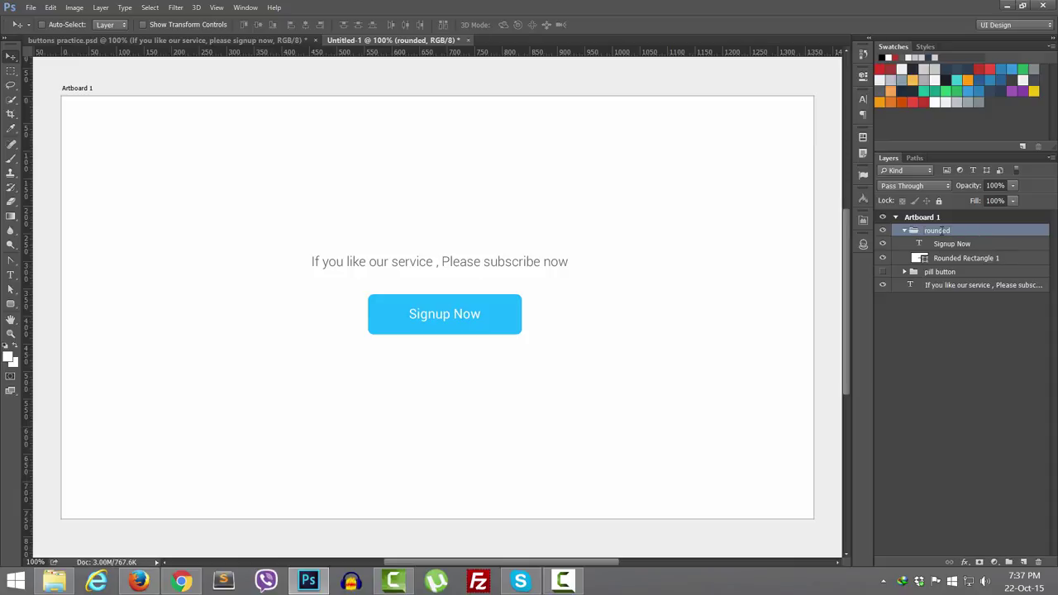
left_click(916, 257)
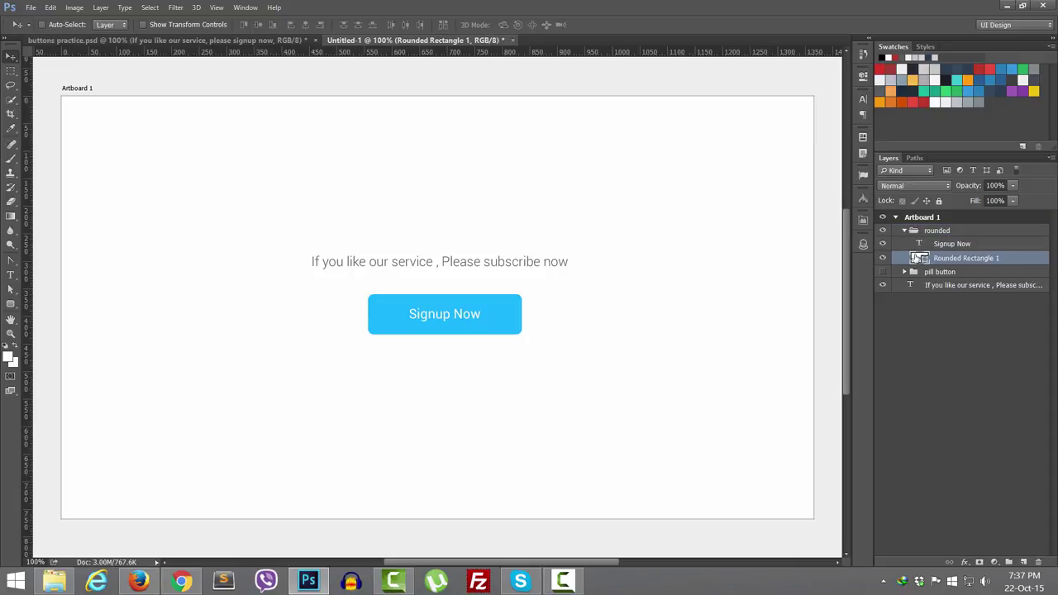
double_click(915, 257)
left_click(914, 100)
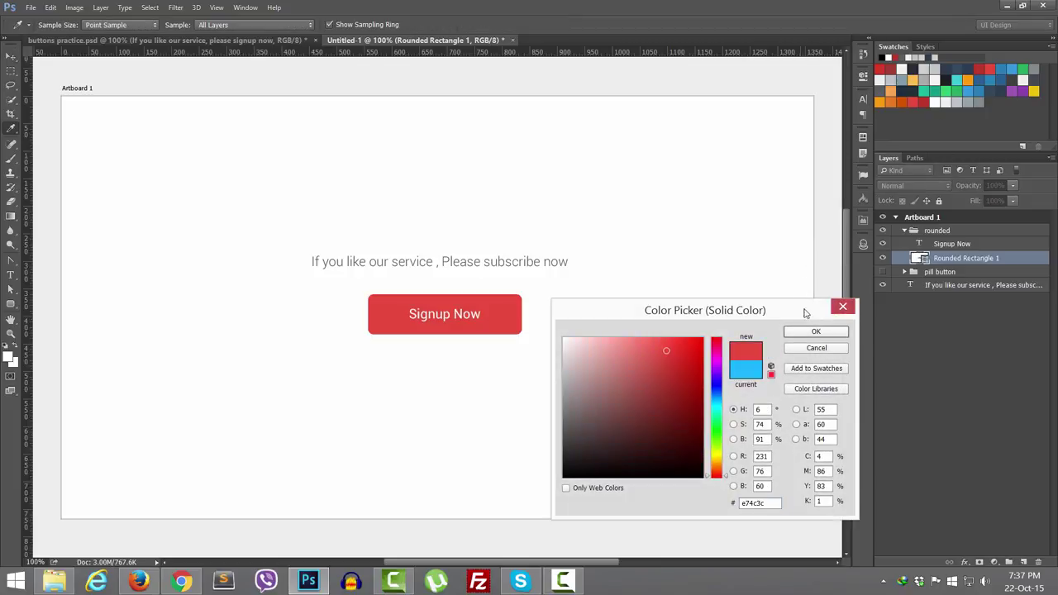
left_click(813, 332)
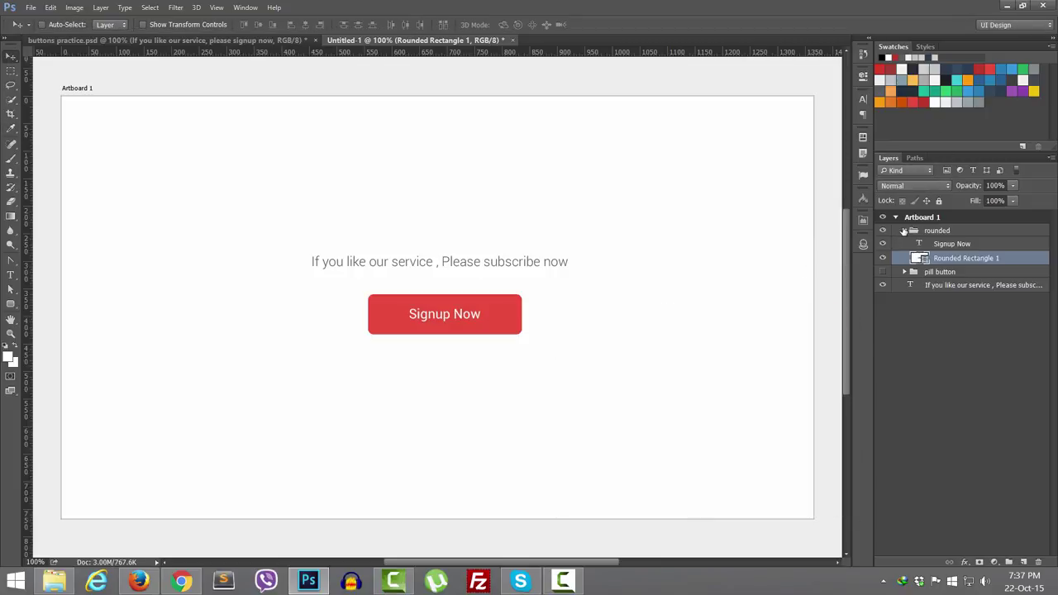
Duplicate the rounded group, hide the original, and name the copy 'ghost button'.
left_click(904, 230)
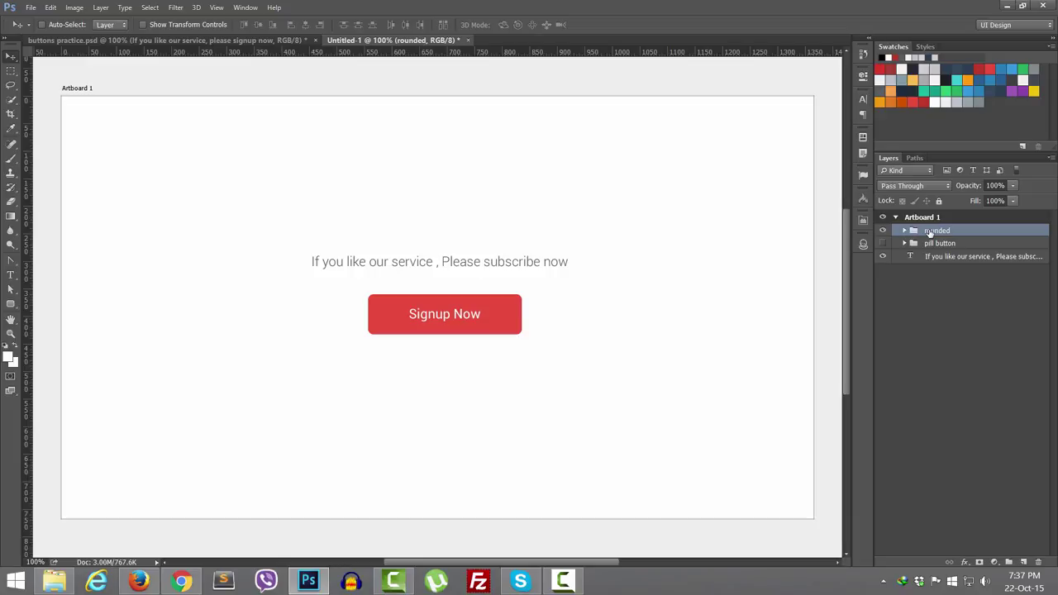
key("ctrl+j")
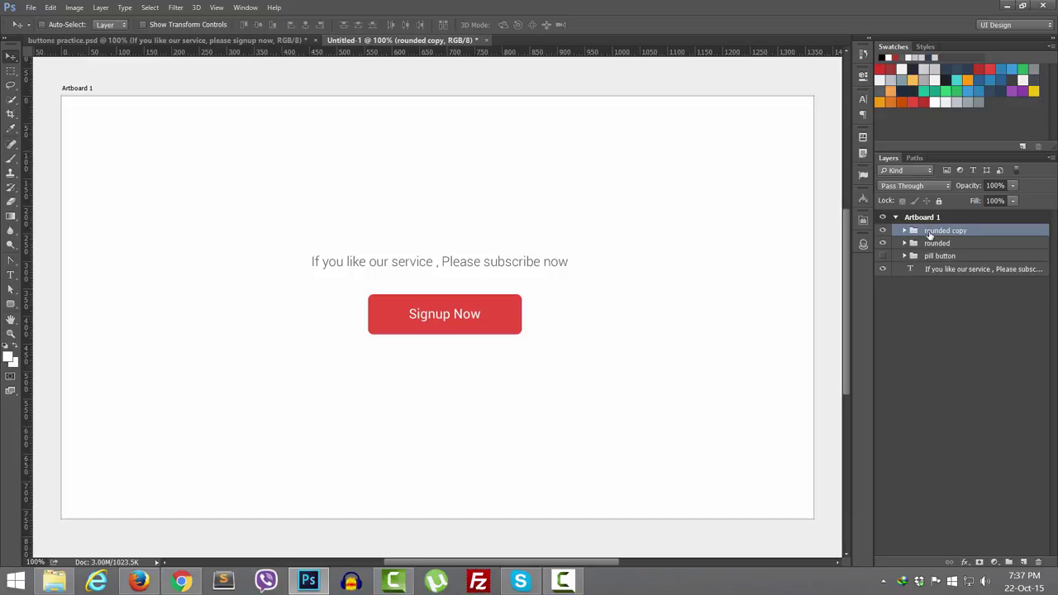
left_click(882, 244)
double_click(926, 231)
type("ghost button")
key("Return")
left_click(904, 231)
left_click(919, 259)
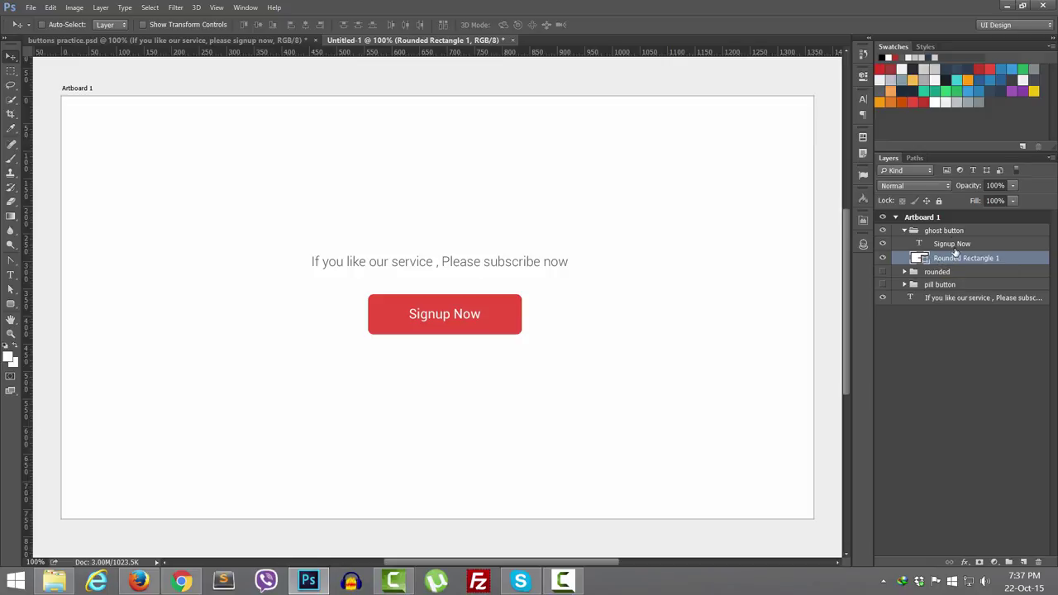
Add a 3 px dark red (#c0392b) Stroke layer style to the ghost button rectangle.
left_click(101, 8)
mouse_move(124, 132)
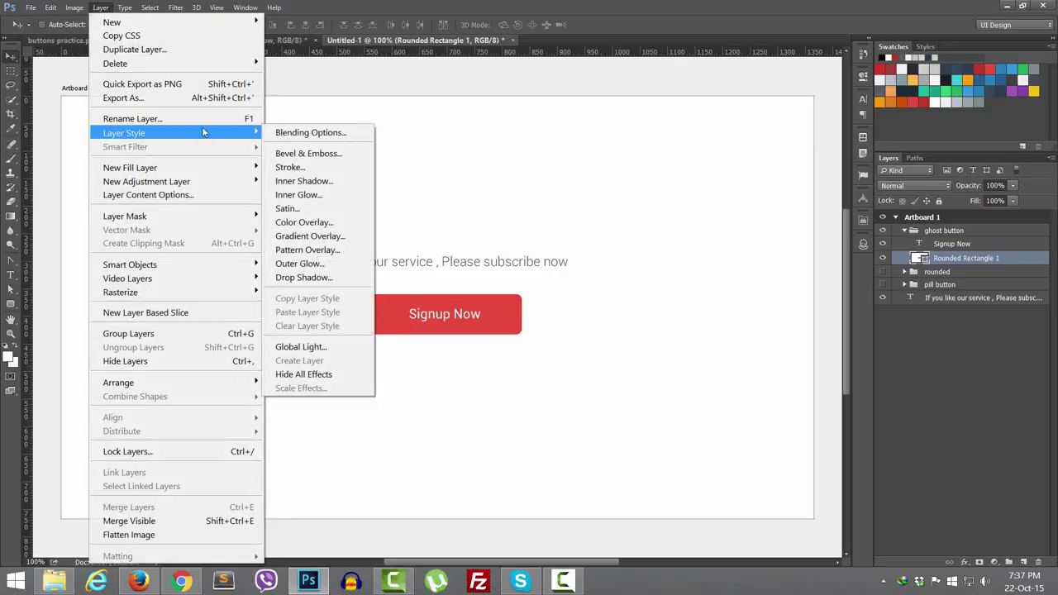
left_click(305, 167)
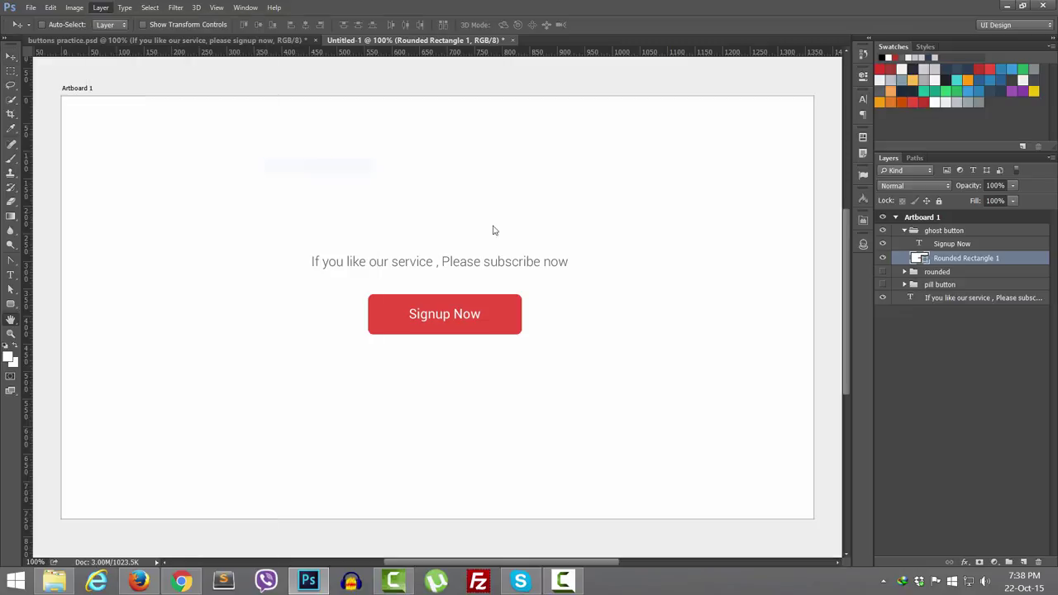
left_click_drag(549, 97, 559, 396)
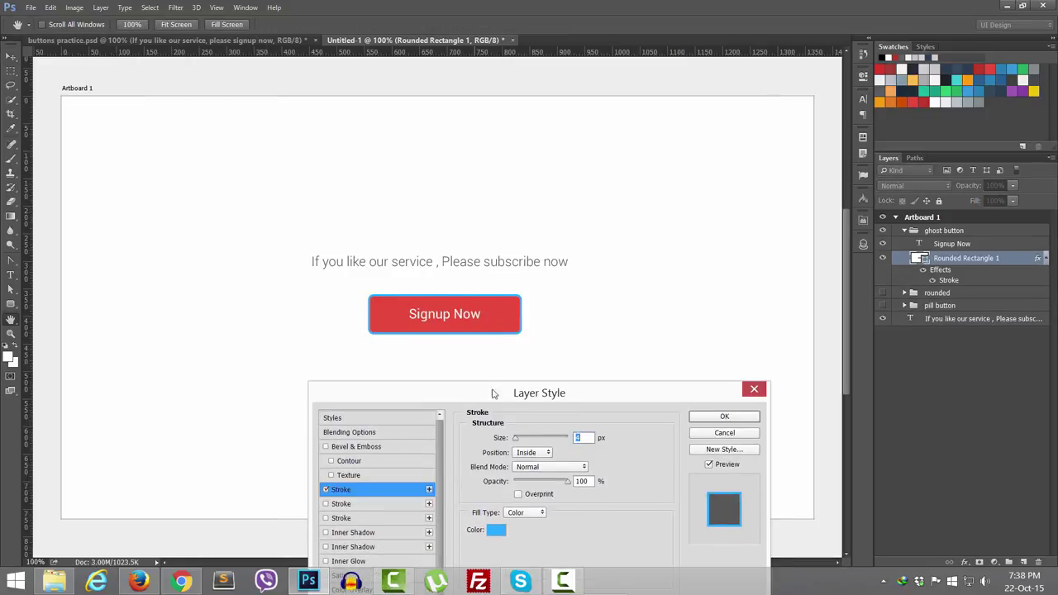
left_click_drag(526, 395, 600, 388)
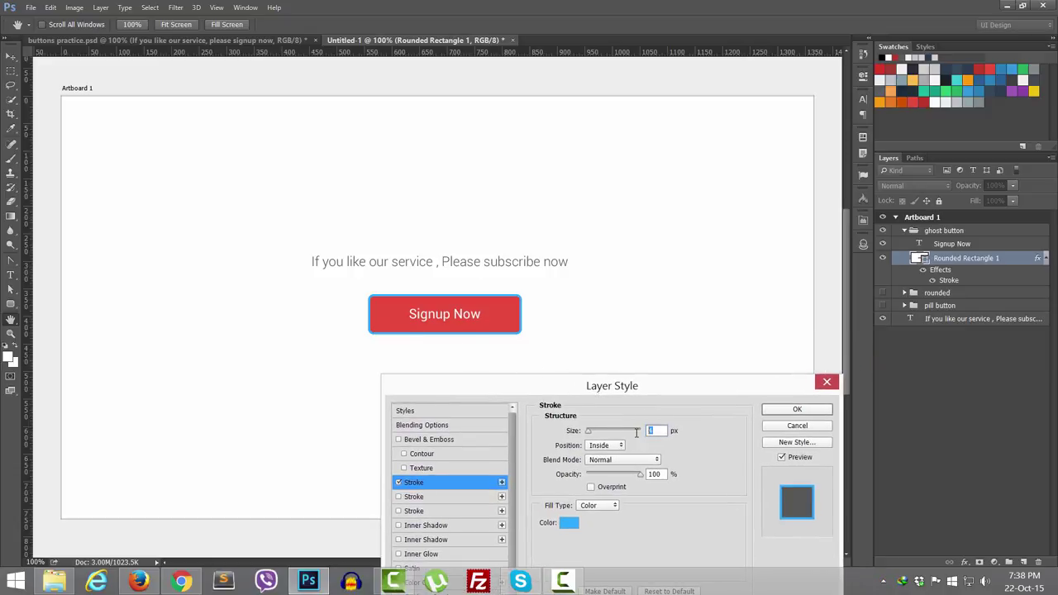
type("3")
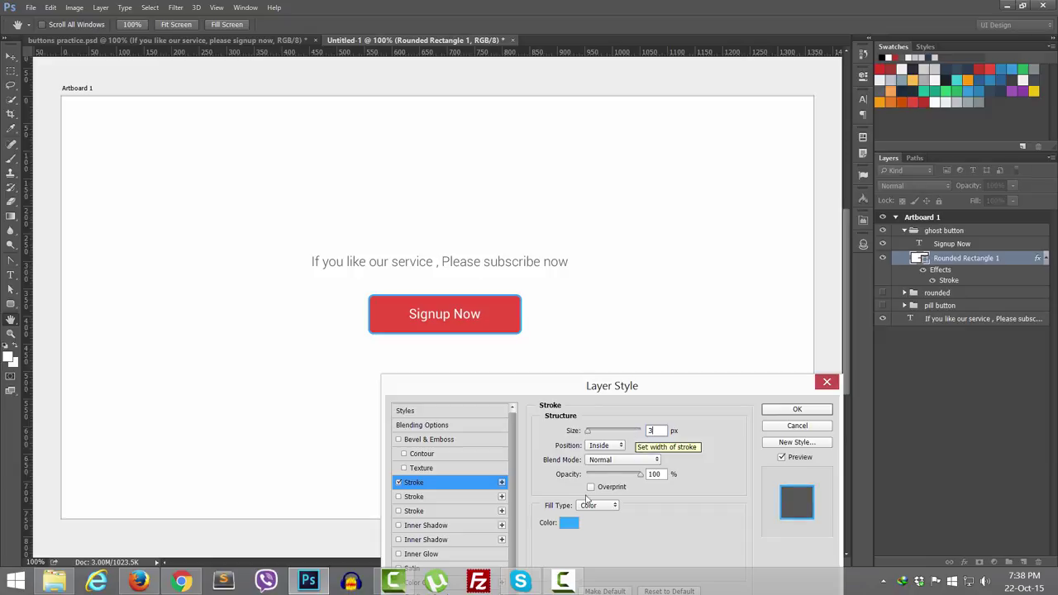
left_click(569, 524)
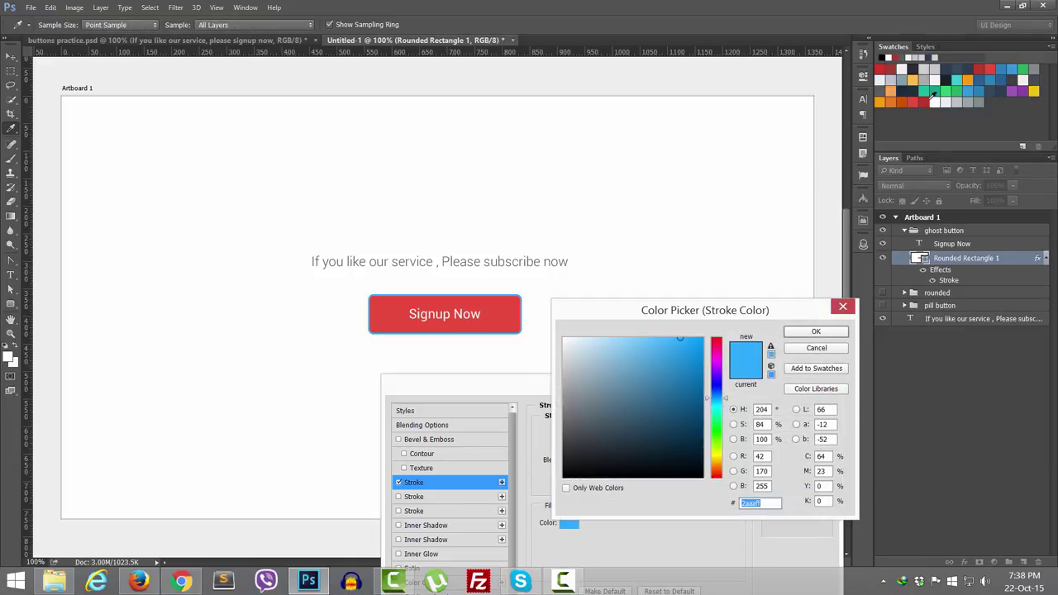
left_click(930, 98)
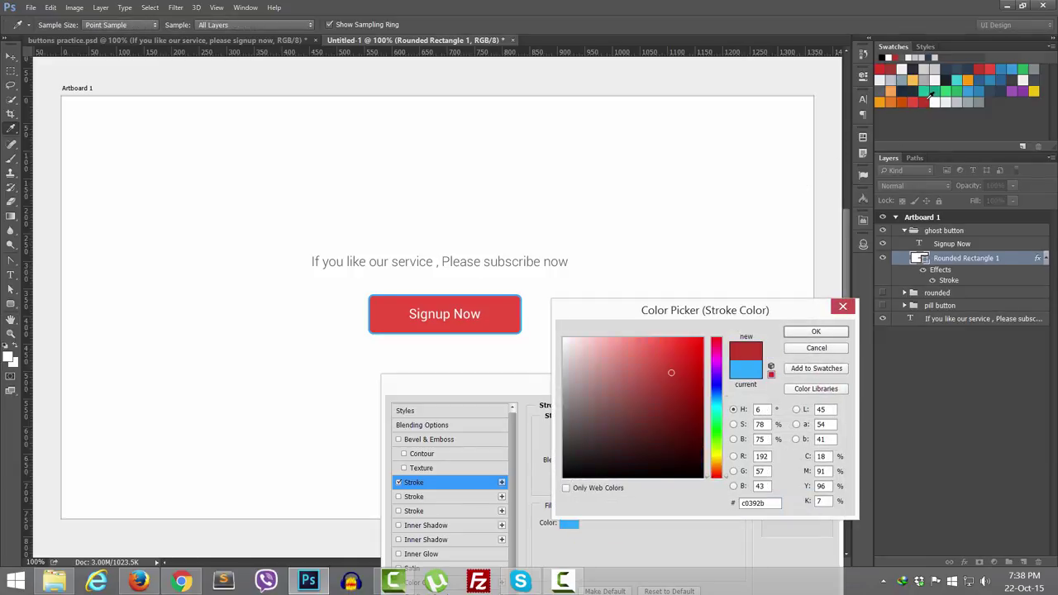
left_click(810, 333)
left_click(777, 414)
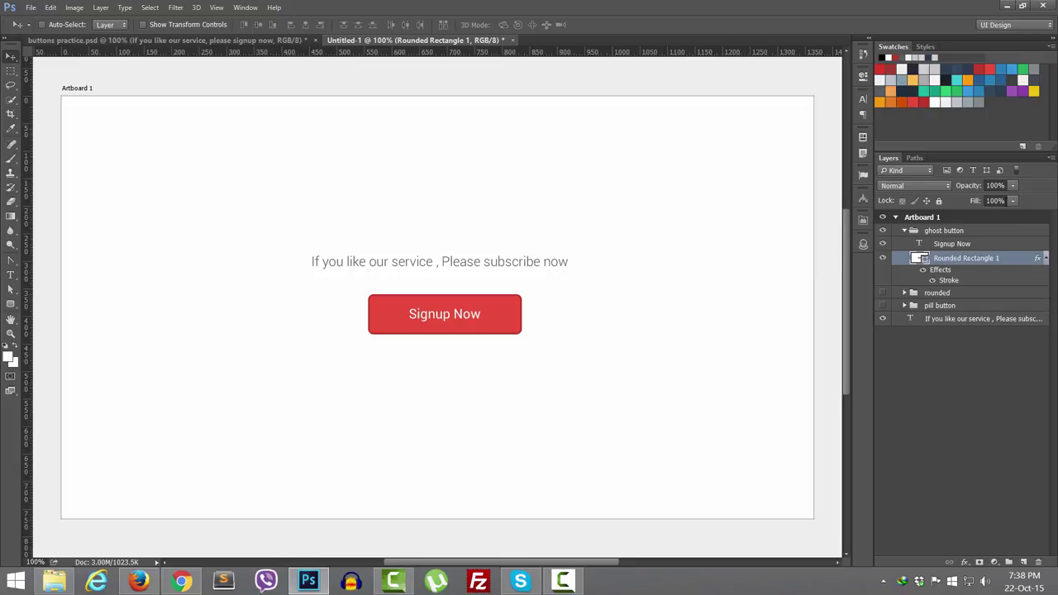
Set the ghost button rectangle's Fill to 0% so only its outline shows.
left_click(991, 201)
type("0")
key("Return")
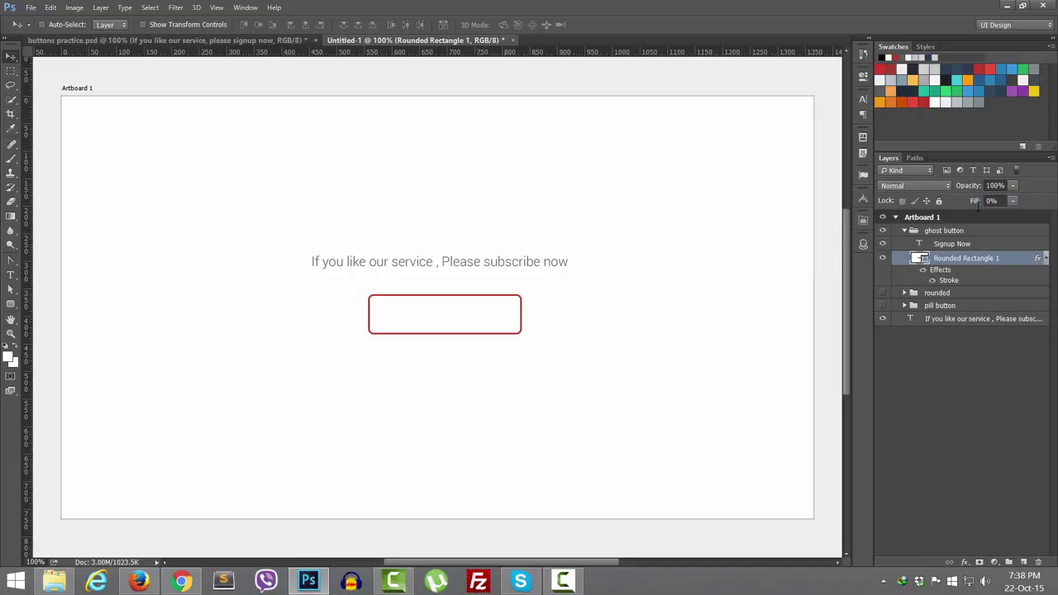
Recolour the Signup Now text dark red #c0392b to match the outline.
left_click(949, 244)
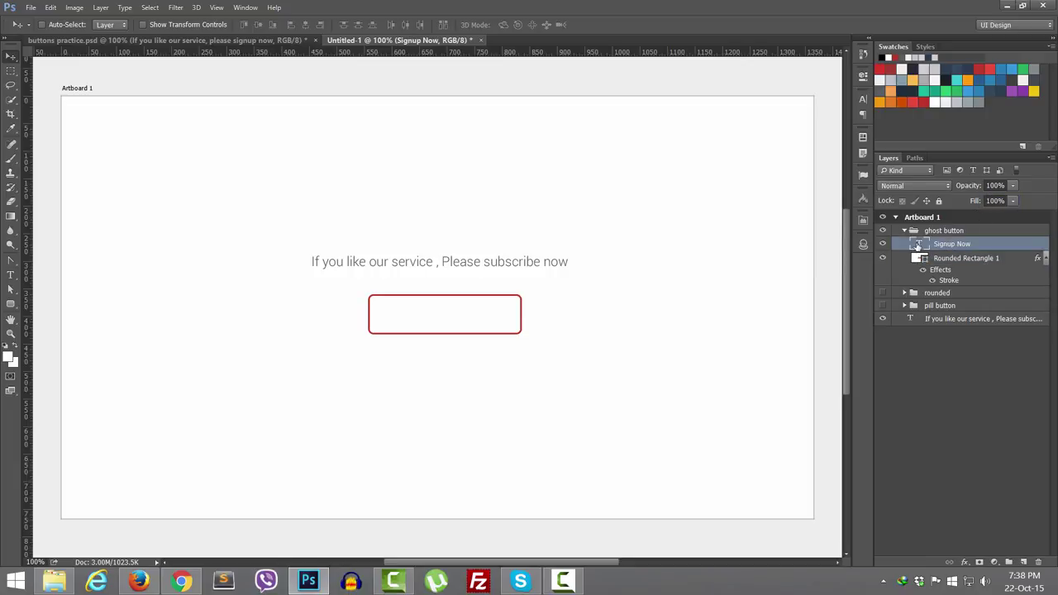
double_click(919, 245)
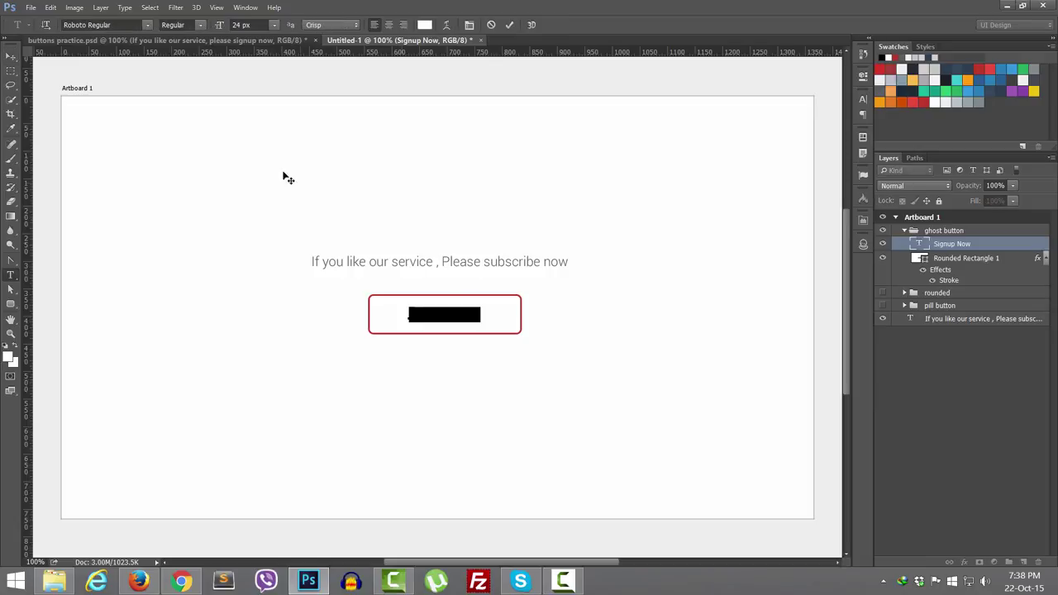
left_click(424, 25)
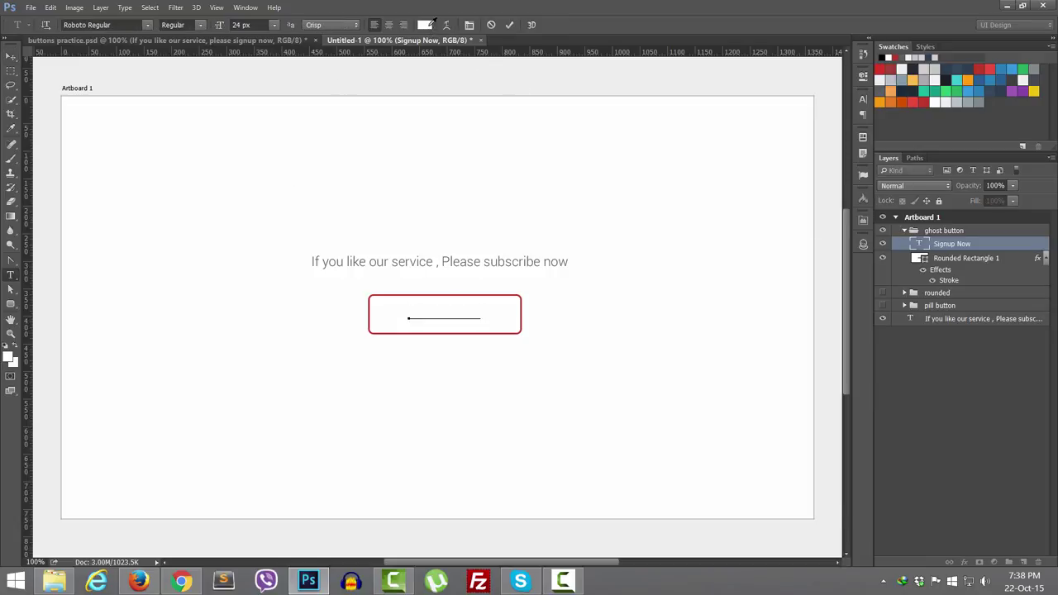
type("242d36")
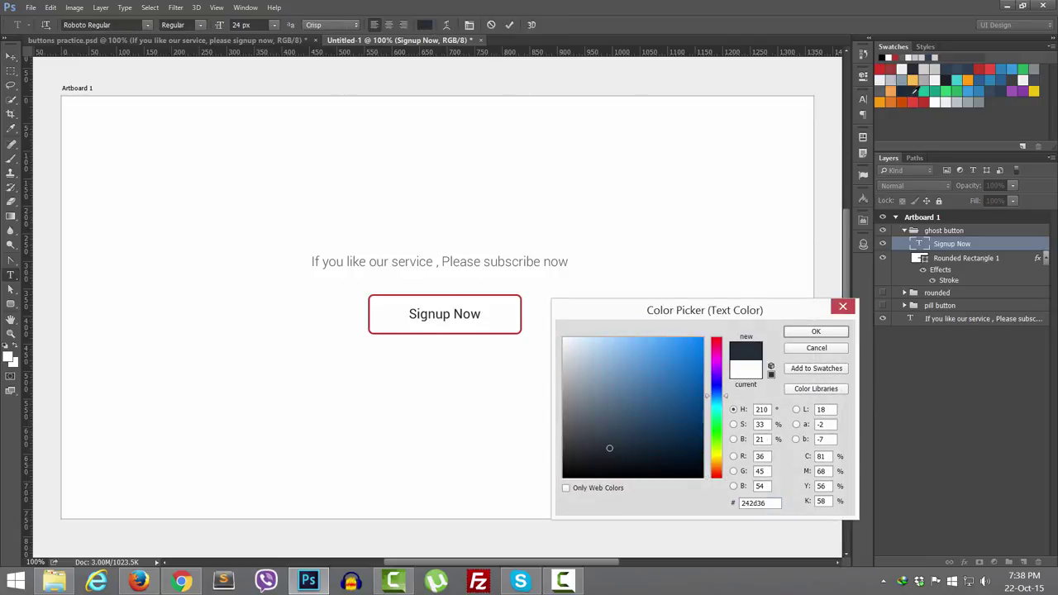
left_click(972, 102)
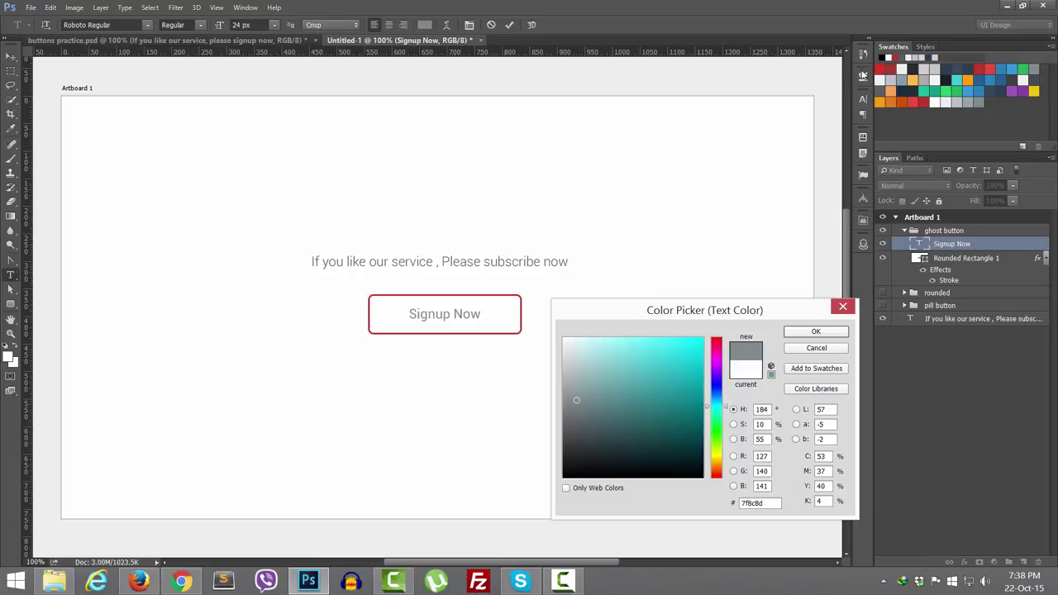
left_click(886, 90)
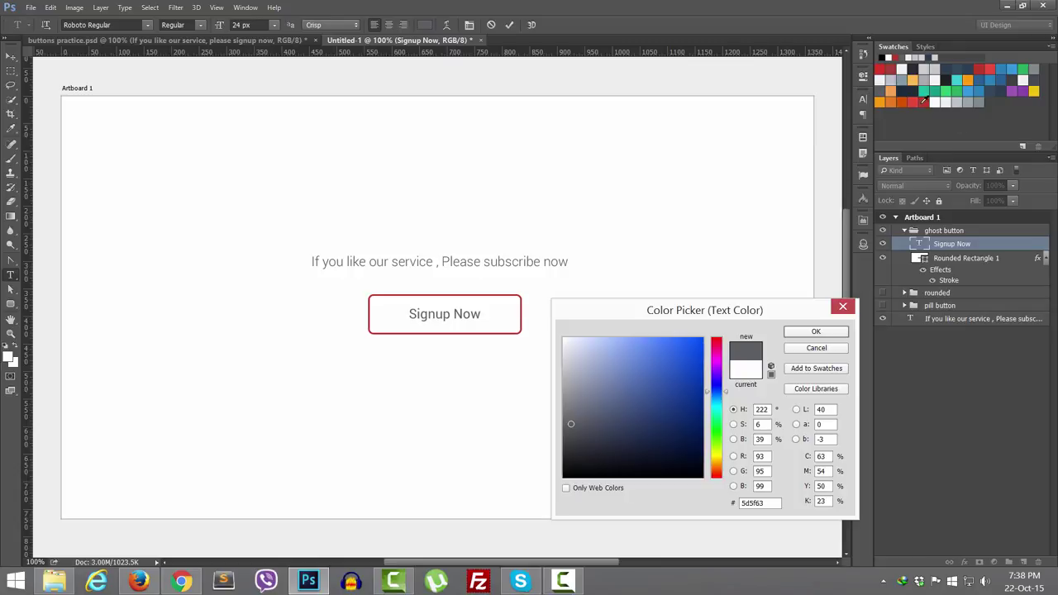
left_click(914, 101)
left_click(925, 101)
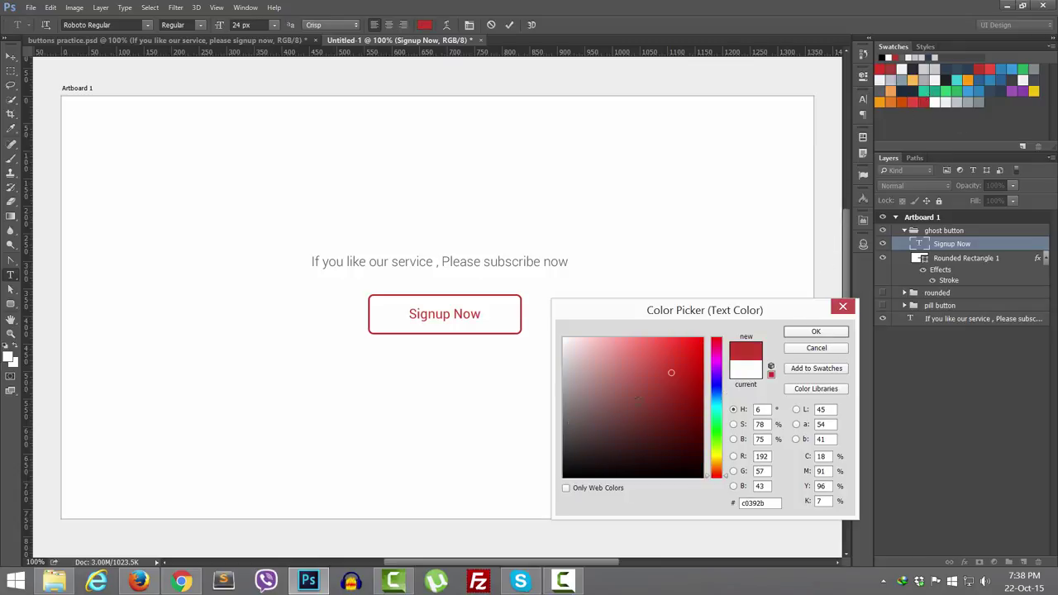
left_click(814, 332)
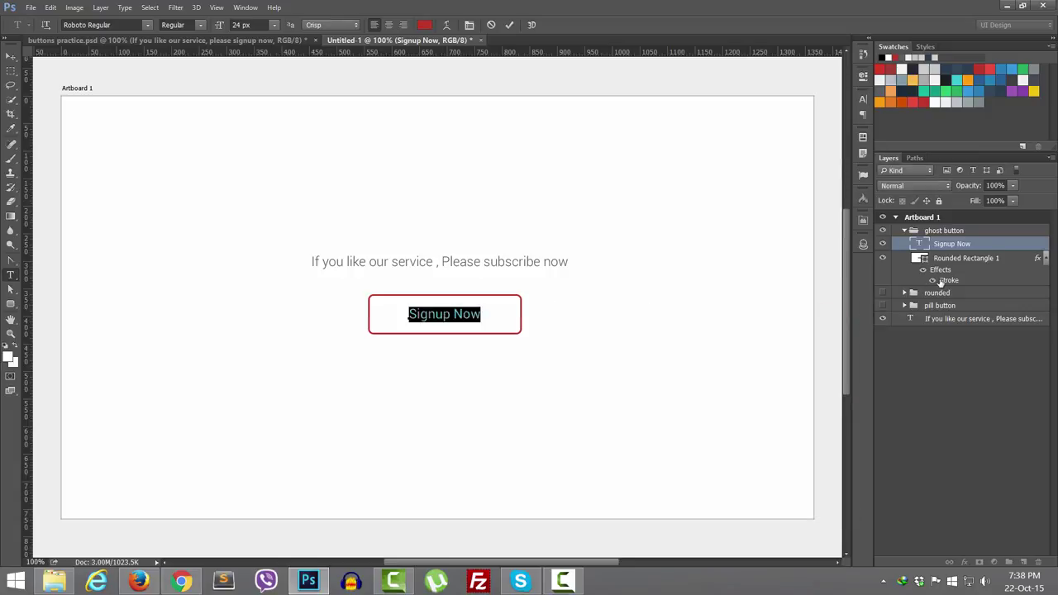
left_click(940, 281)
key("v")
key("shift+0")
key("shift+0")
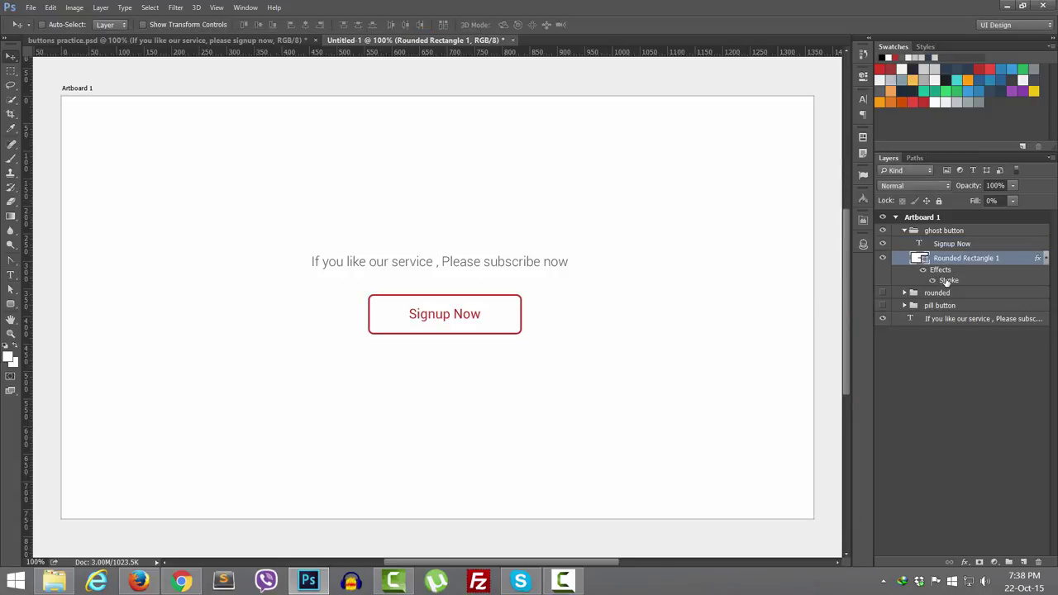
Reconfirm the 3 px inside red stroke and collapse the ghost button group.
double_click(947, 282)
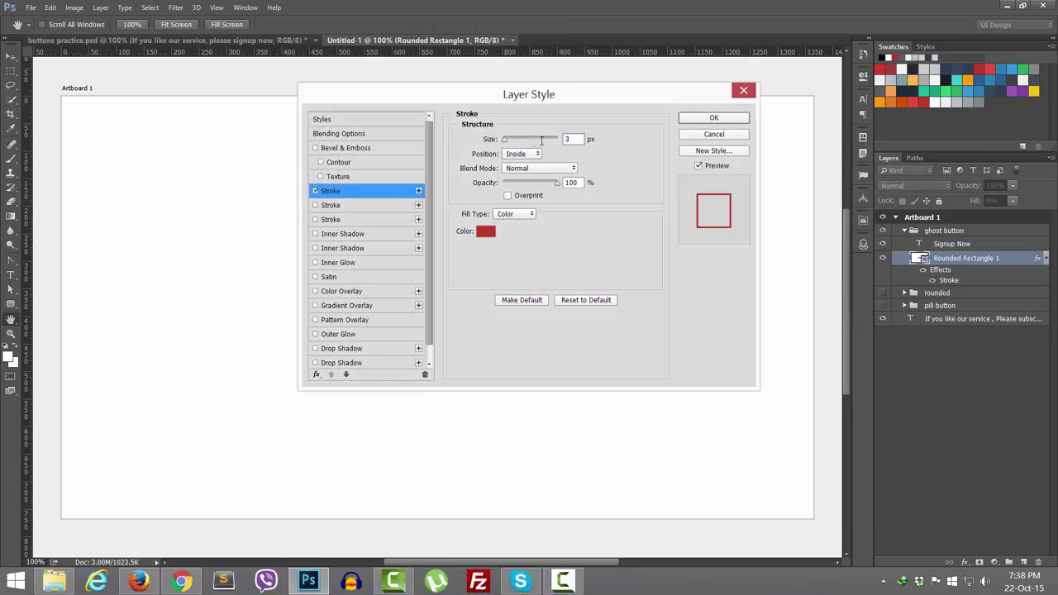
key("Return")
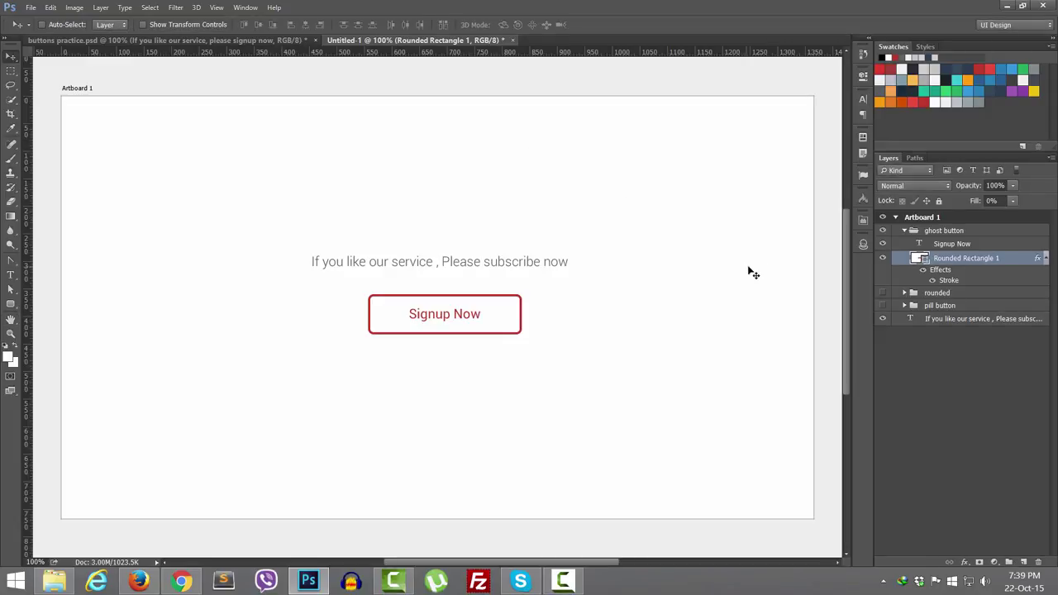
left_click(904, 230)
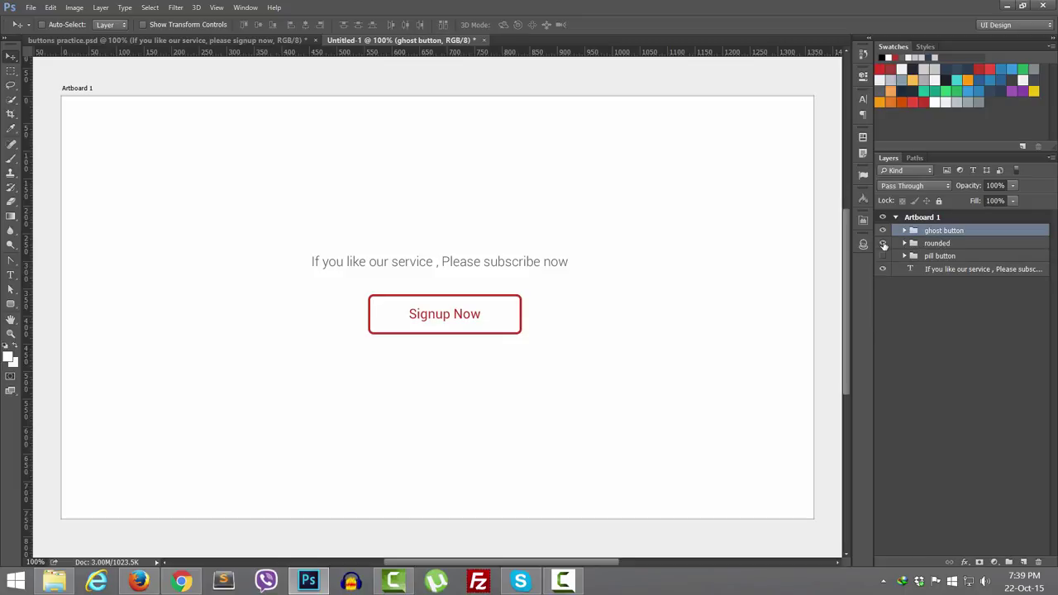
Compare the rounded and ghost variants, leaving only the ghost button visible with its rectangle selected.
left_click(882, 245)
left_click(883, 245)
left_click(926, 245)
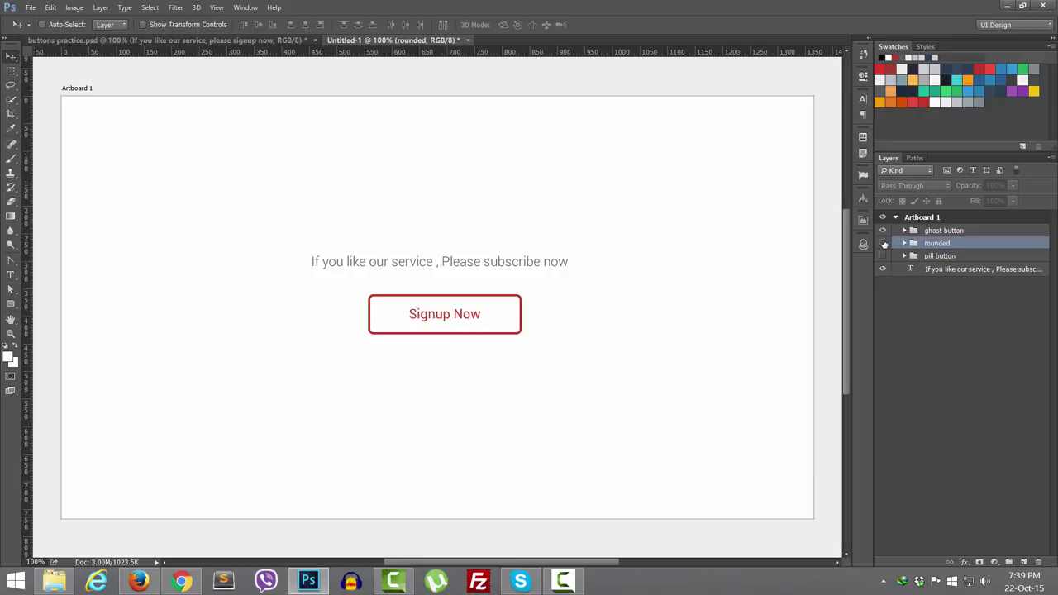
left_click(883, 244)
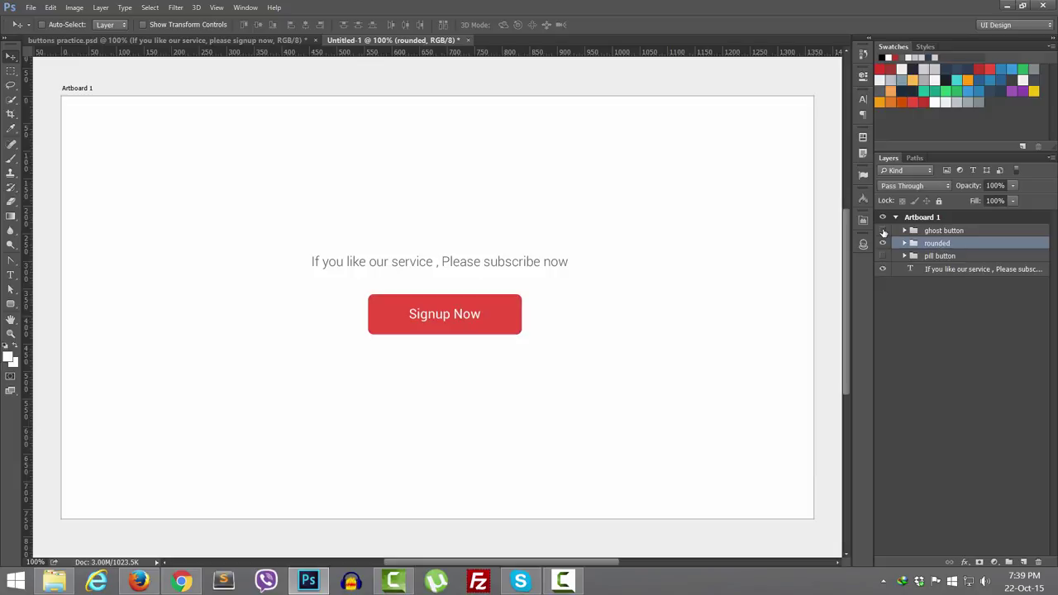
left_click(883, 232)
left_click(882, 231)
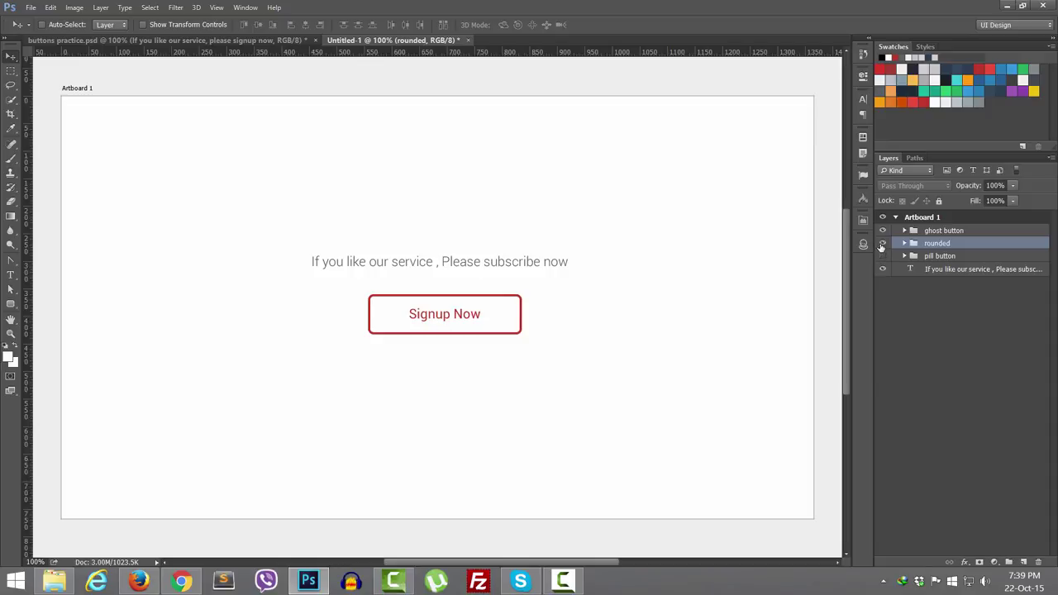
left_click(883, 243)
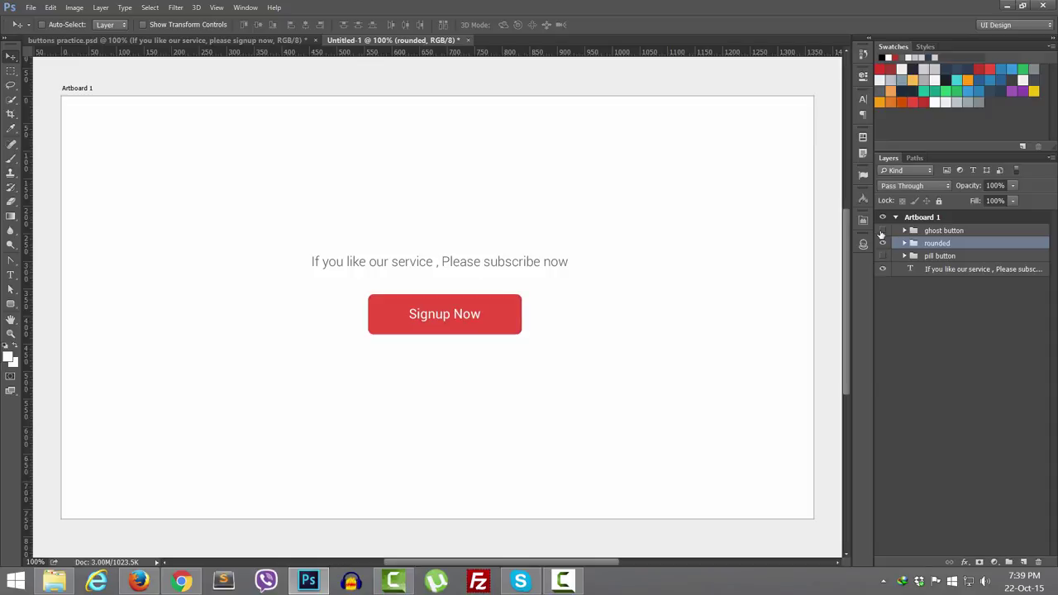
left_click(883, 231)
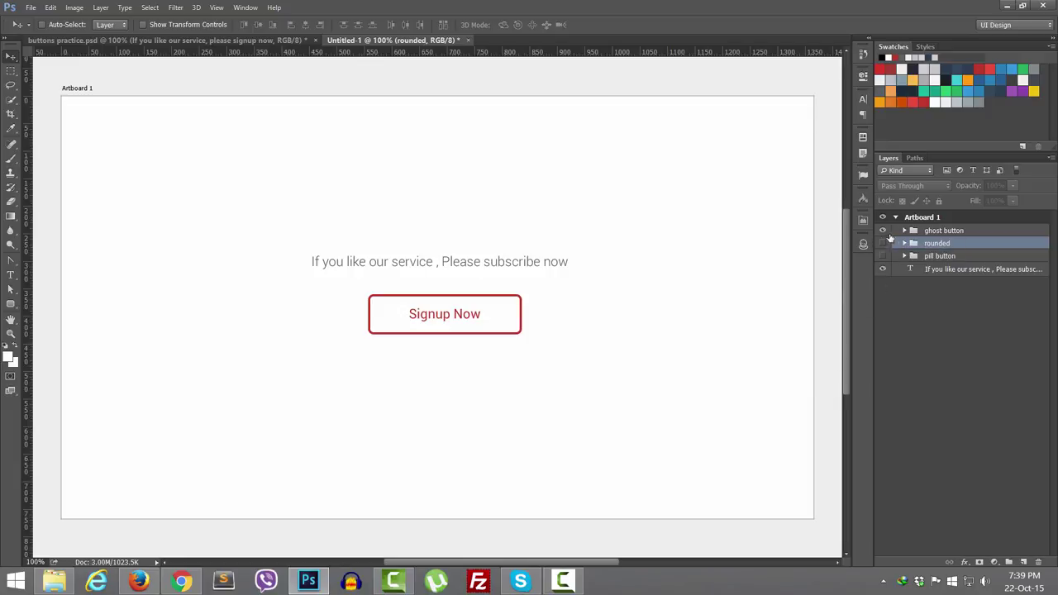
left_click(904, 230)
left_click(923, 259)
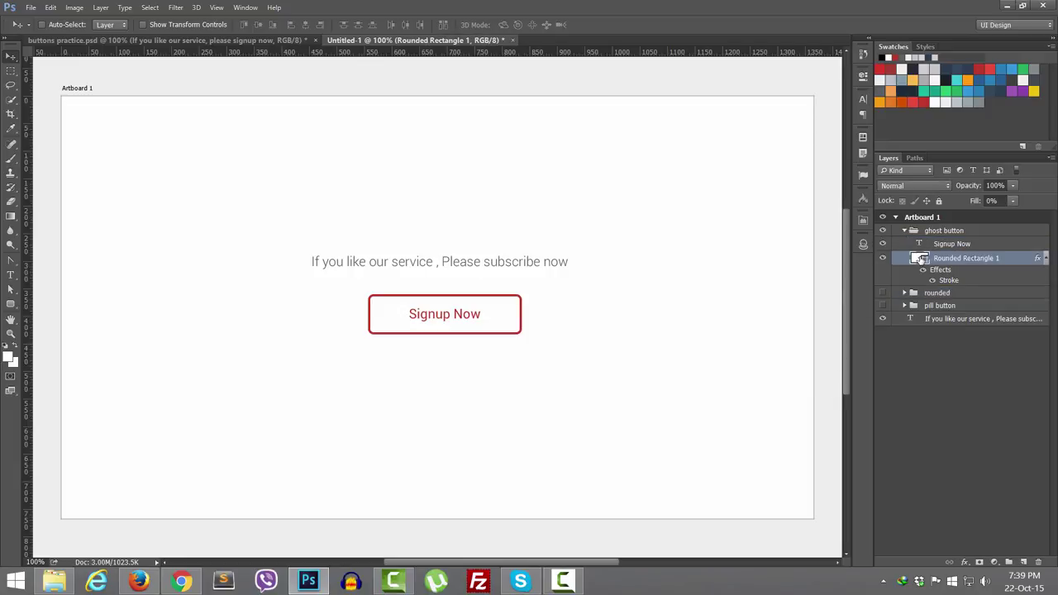
Try 4 and 6 px corner radii, then settle on 8 px for the ghost button rectangle.
left_click(863, 75)
left_click(738, 187)
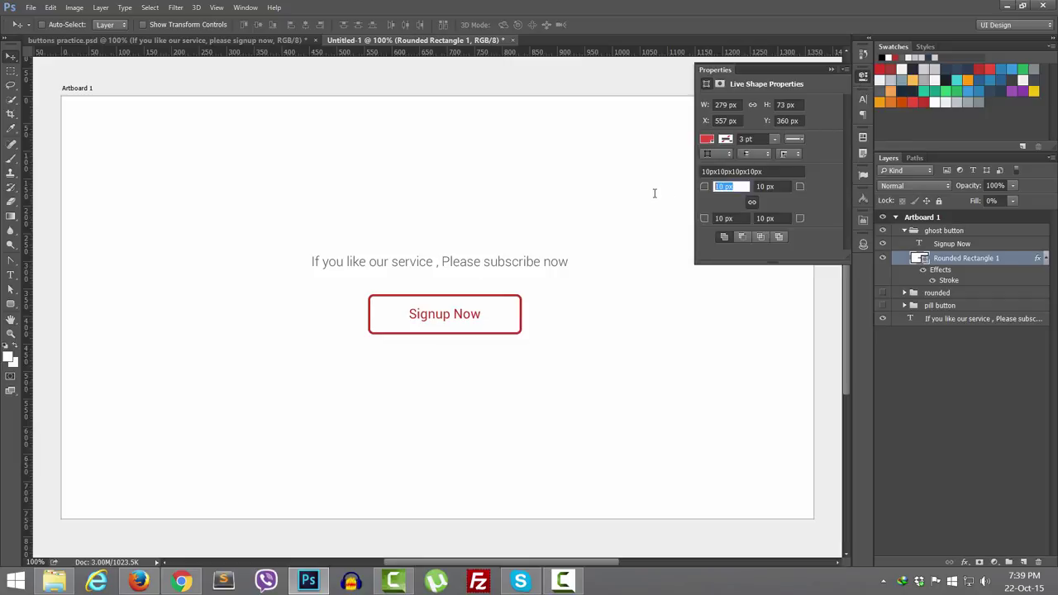
type("4")
key("Return")
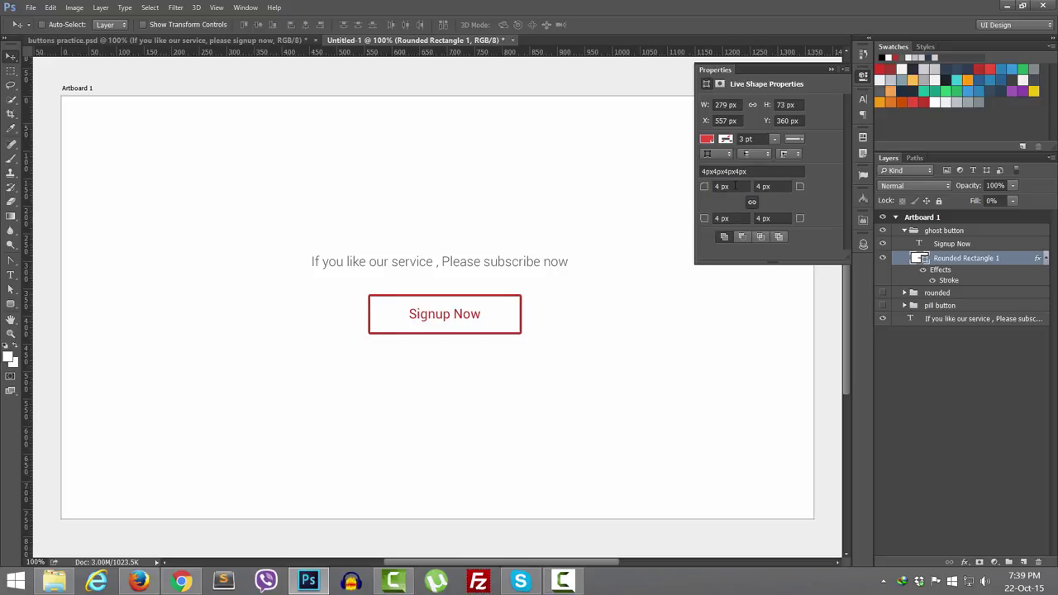
left_click(736, 186)
type("6")
key("Return")
left_click(725, 185)
type("8")
key("Return")
left_click(863, 76)
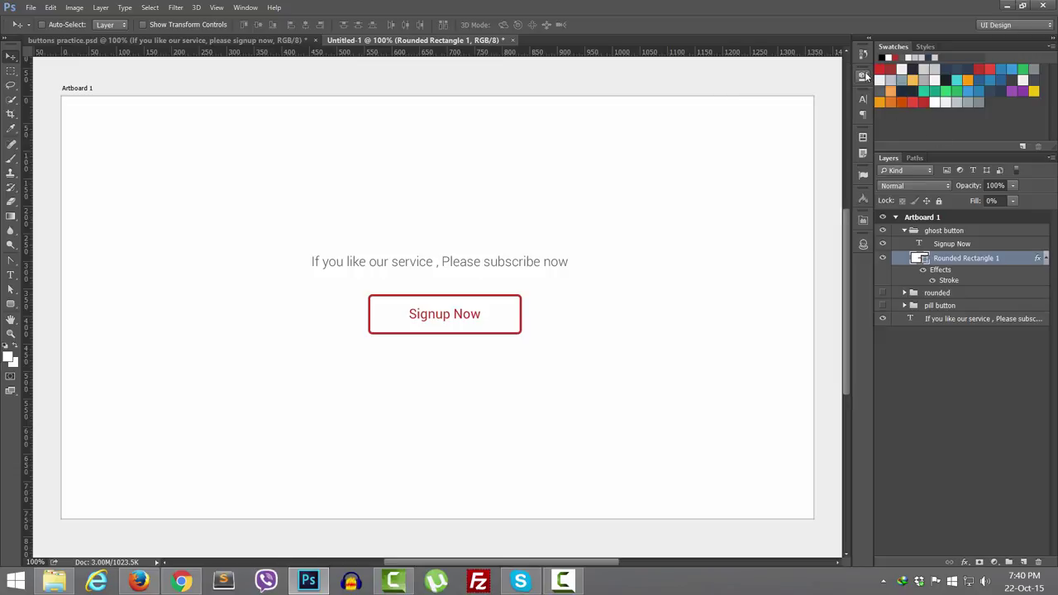
left_click(904, 231)
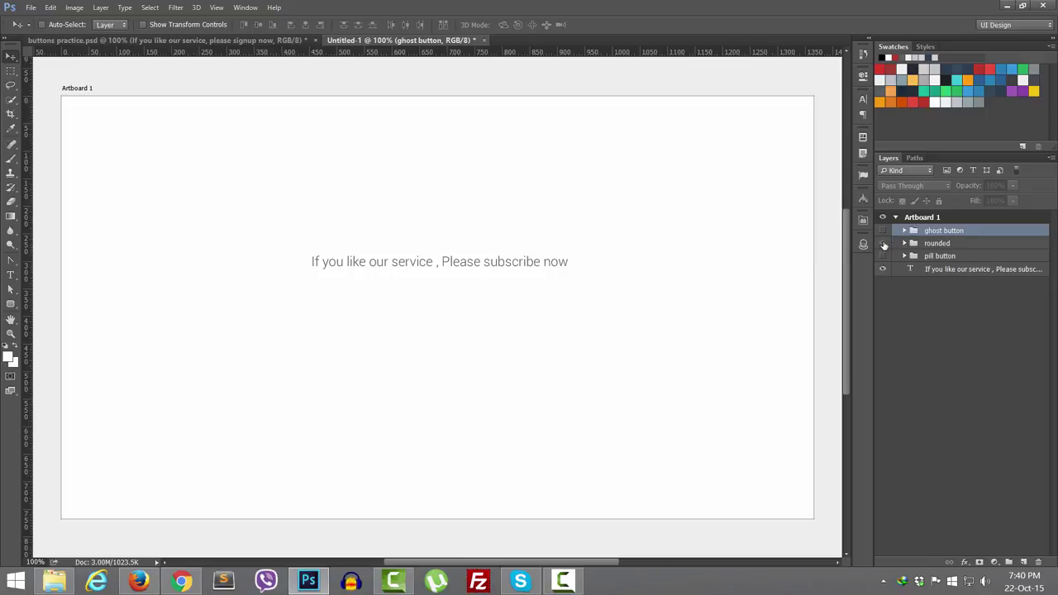
left_click(883, 244)
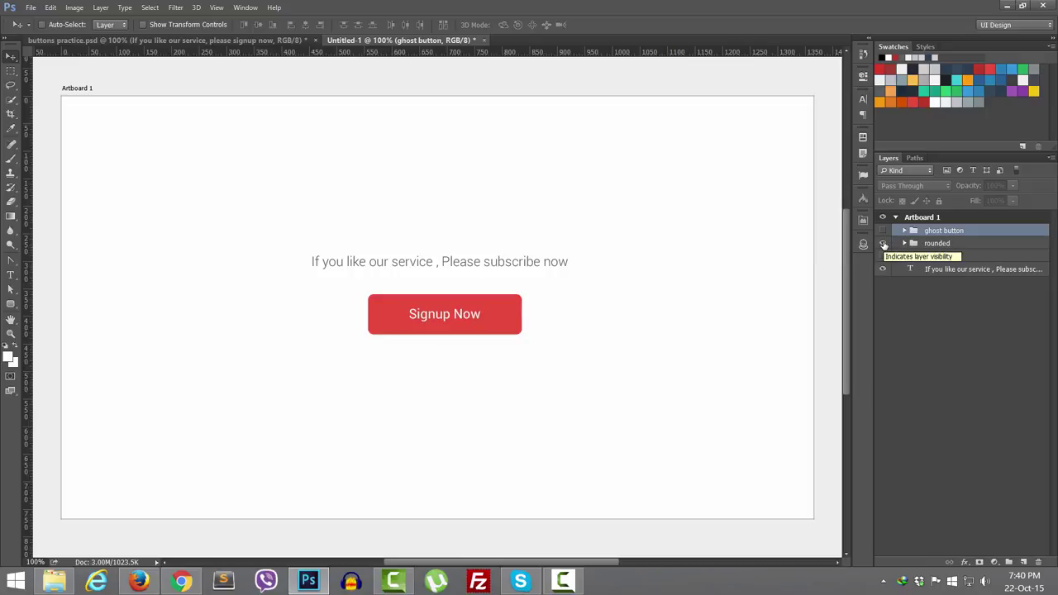
left_click(883, 244)
left_click(881, 256)
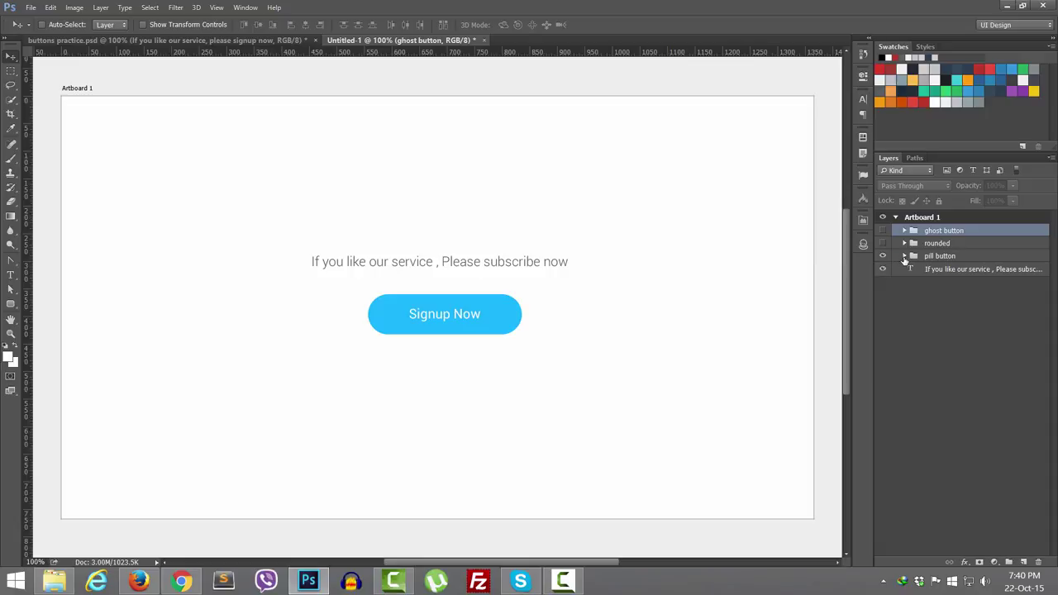
left_click(904, 256)
left_click(883, 243)
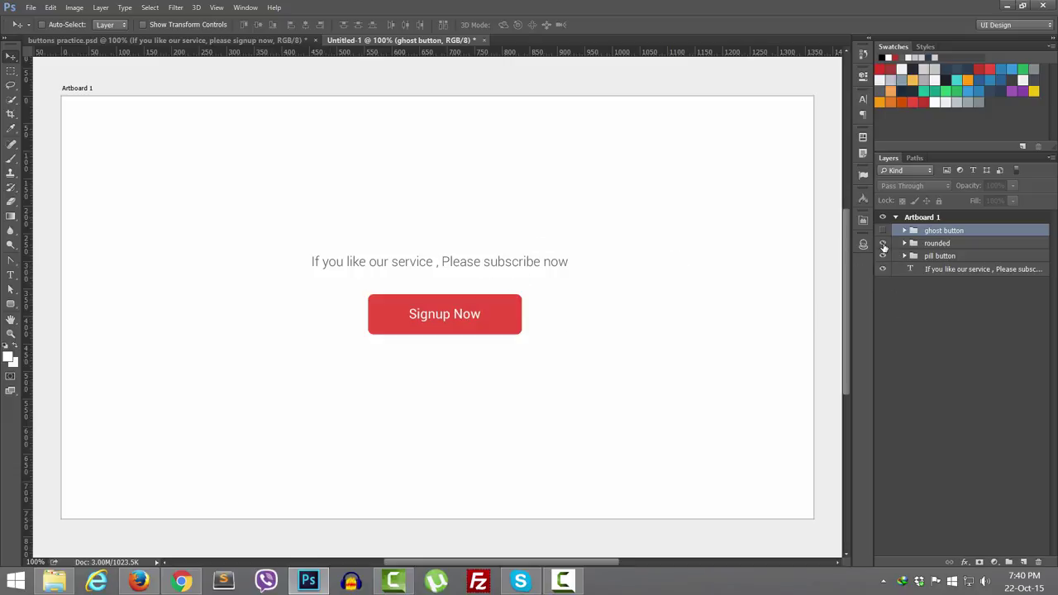
left_click(882, 243)
left_click(883, 243)
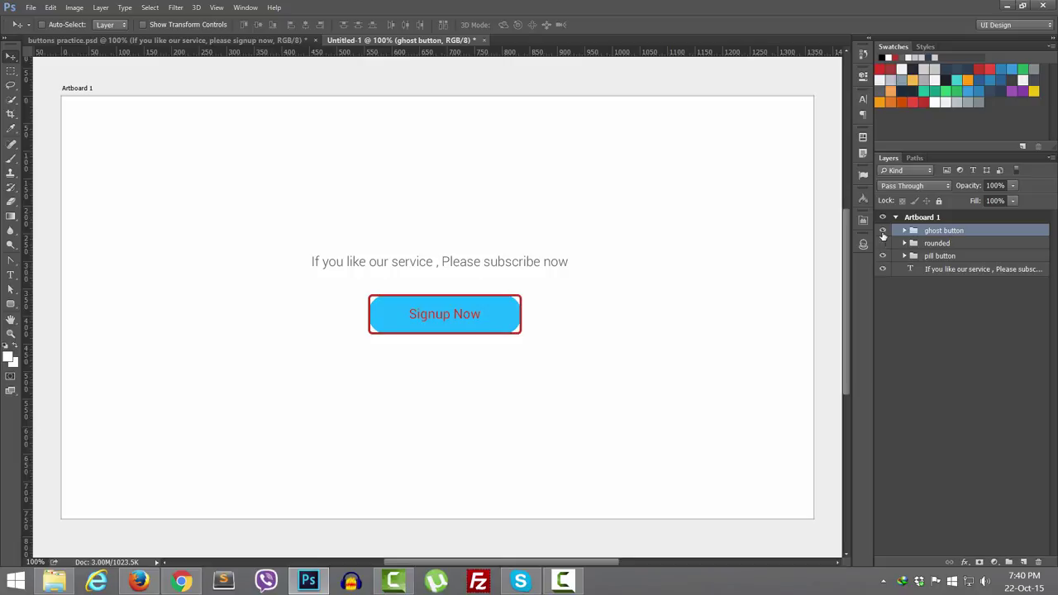
left_click(883, 257)
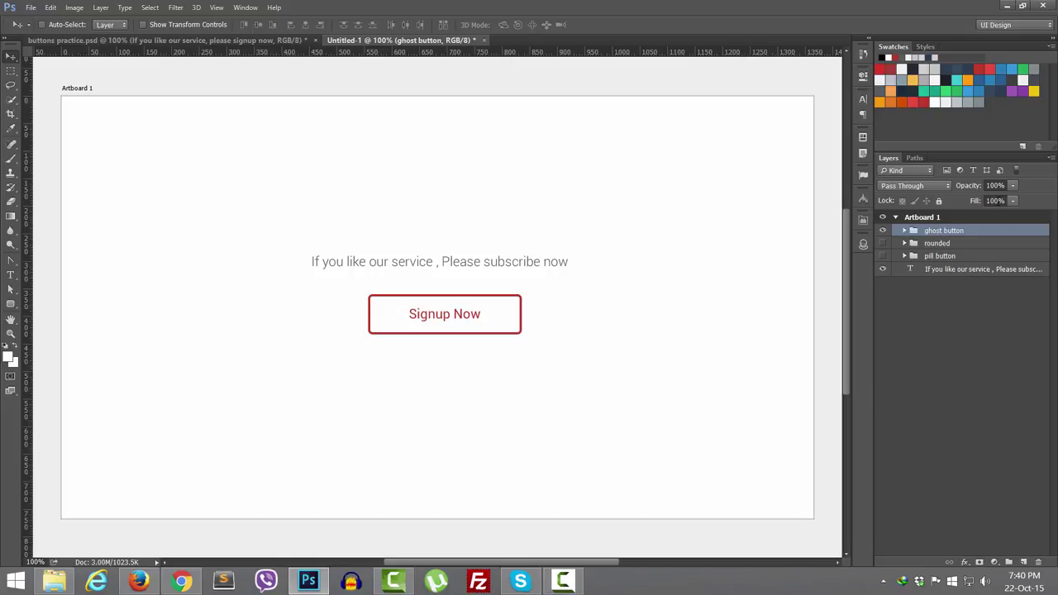
left_click(904, 230)
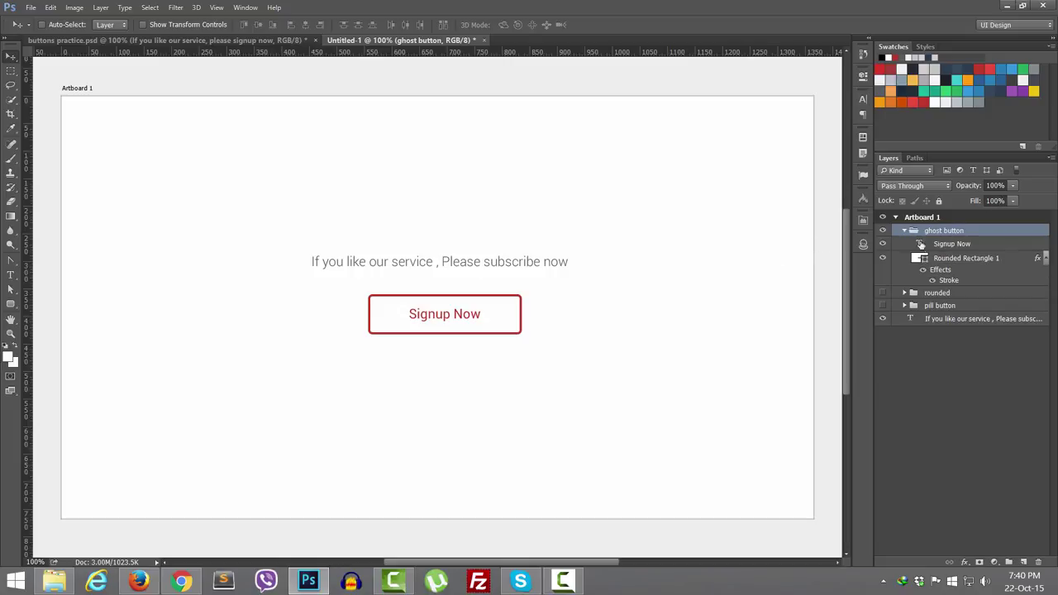
left_click(946, 261)
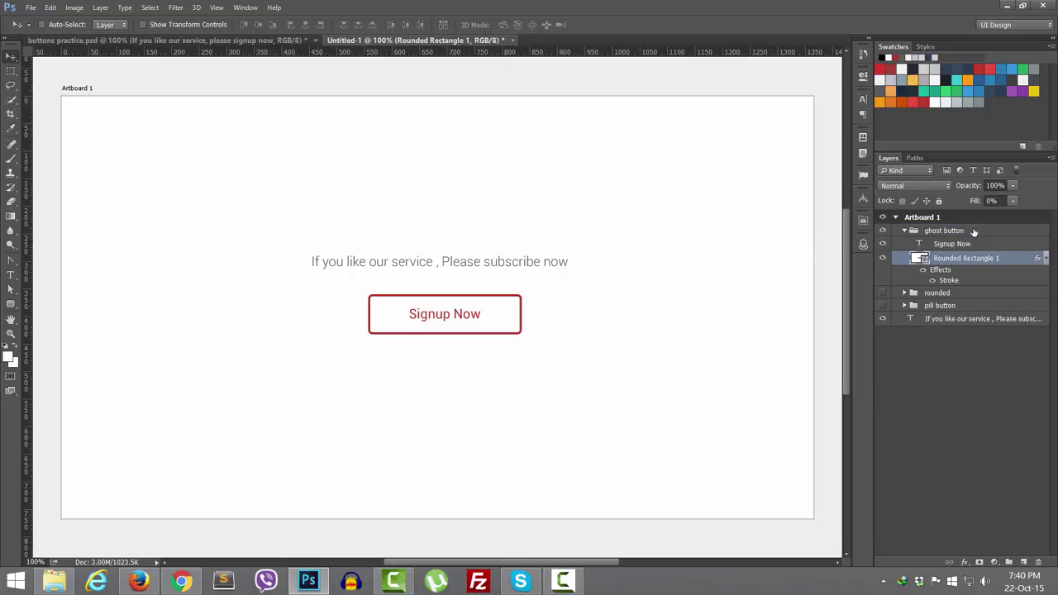
left_click(992, 186)
type("0")
key("Return")
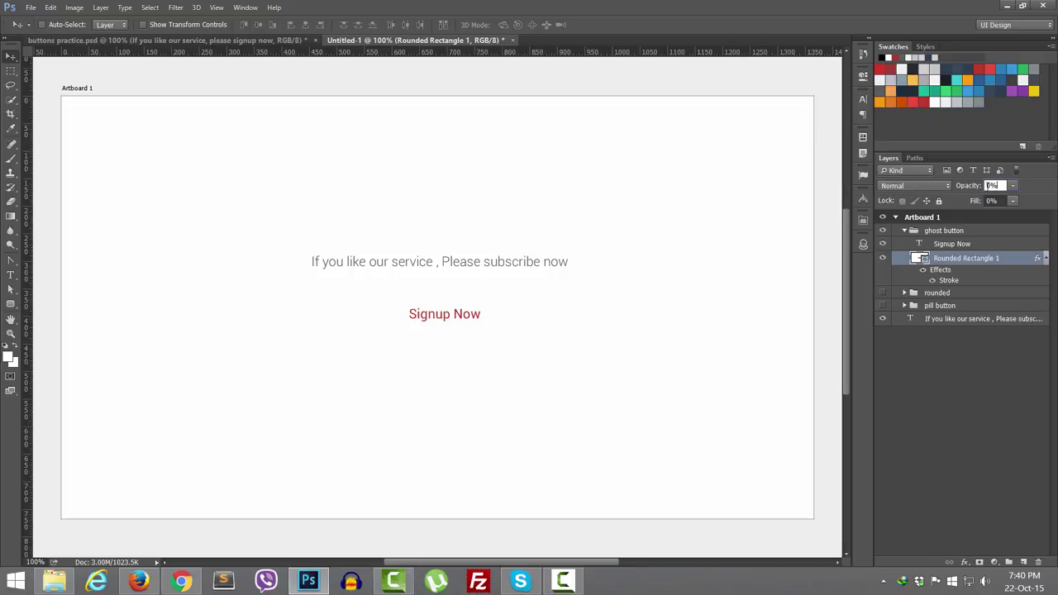
type("50")
key("Return")
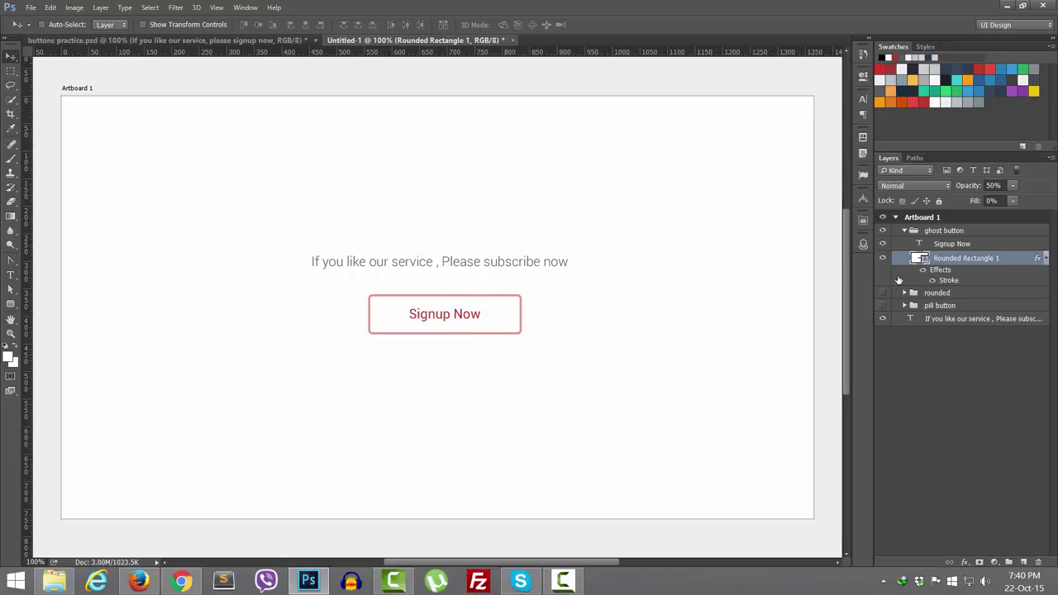
left_click(991, 201)
left_click(992, 185)
type("100")
key("Return")
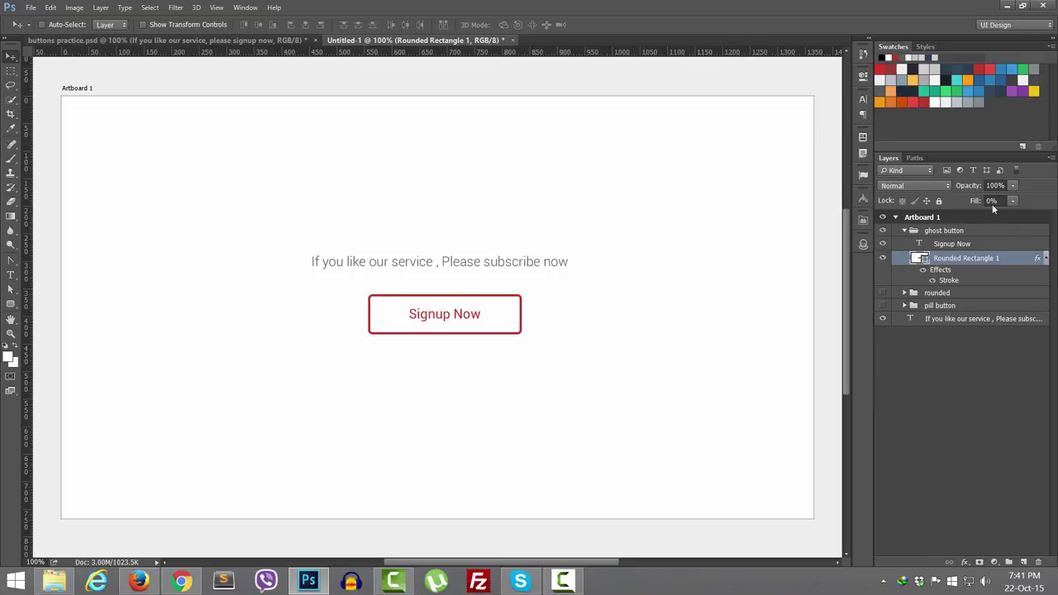
mouse_move(1012, 201)
left_mouse_down()
mouse_move(1030, 221)
mouse_move(1017, 215)
left_mouse_up()
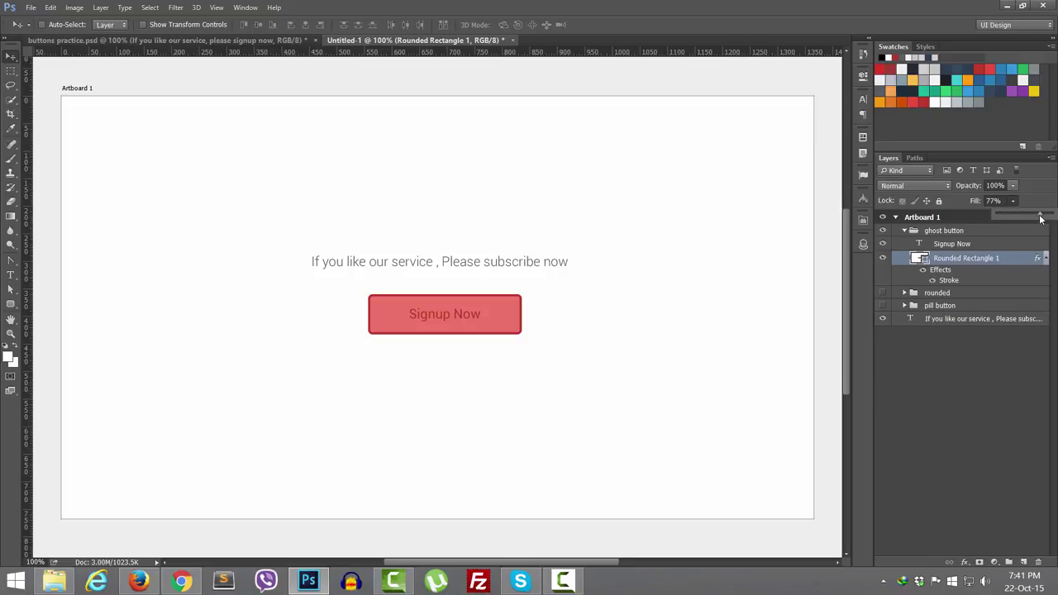
left_click_drag(1016, 213, 991, 213)
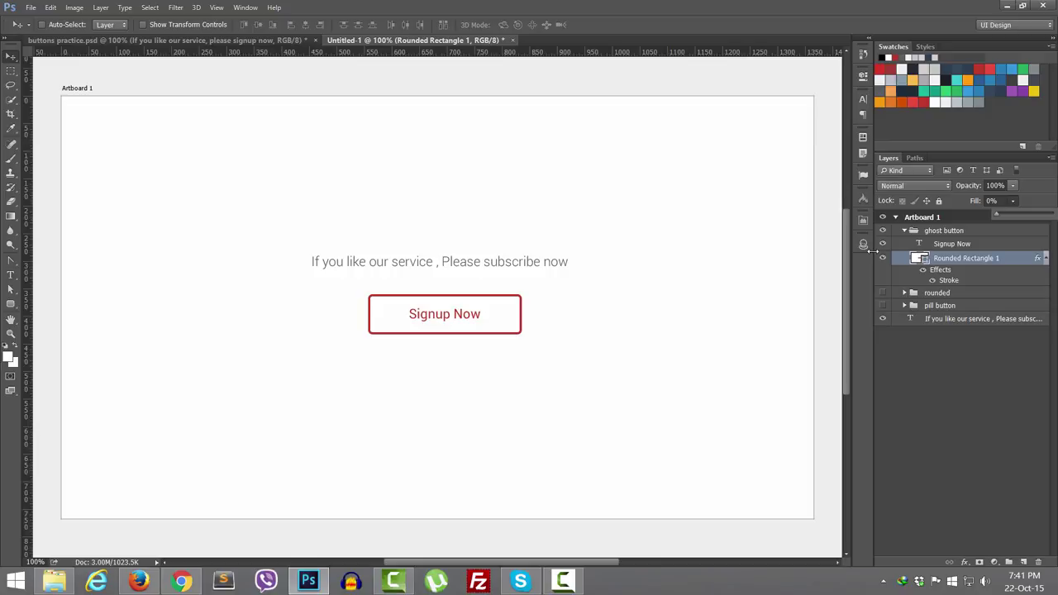
Horizontally centre the prompt line and all three button groups on the artboard.
left_click(905, 232)
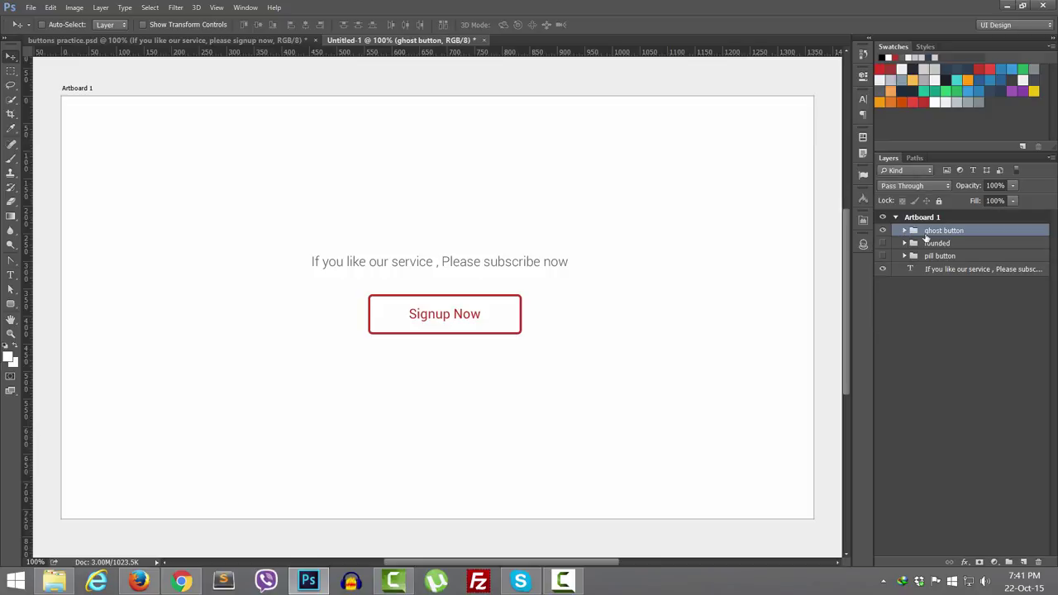
left_click(935, 244, "shift")
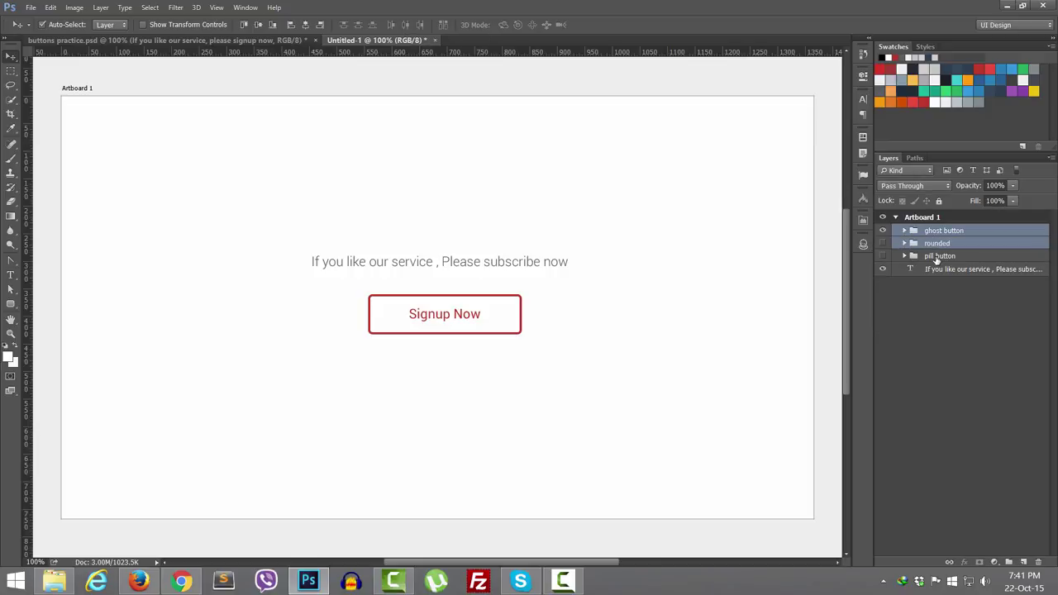
left_click(940, 272, "shift")
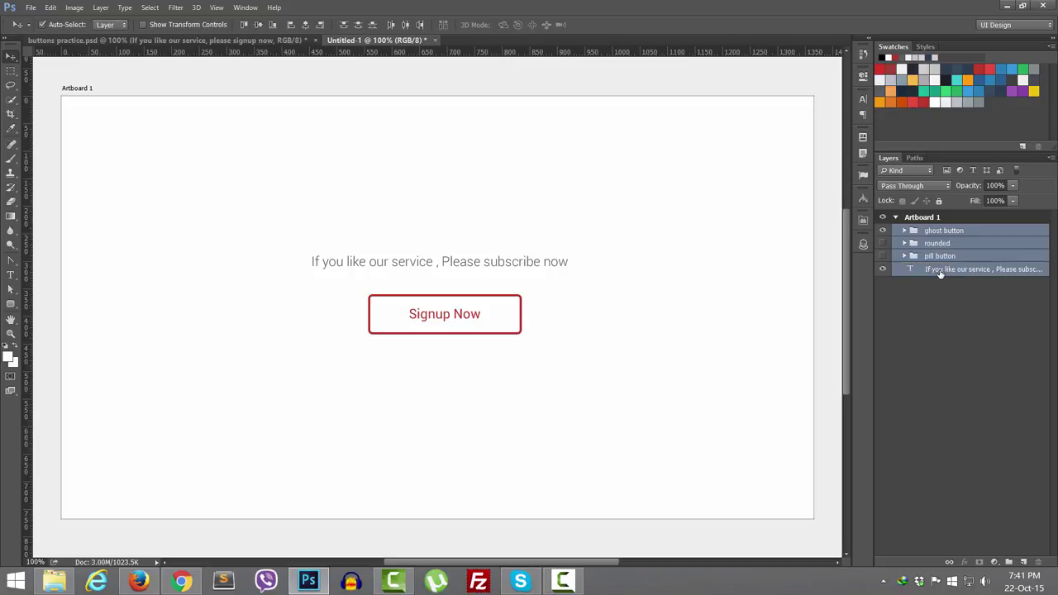
key("ctrl+a")
left_click(306, 24)
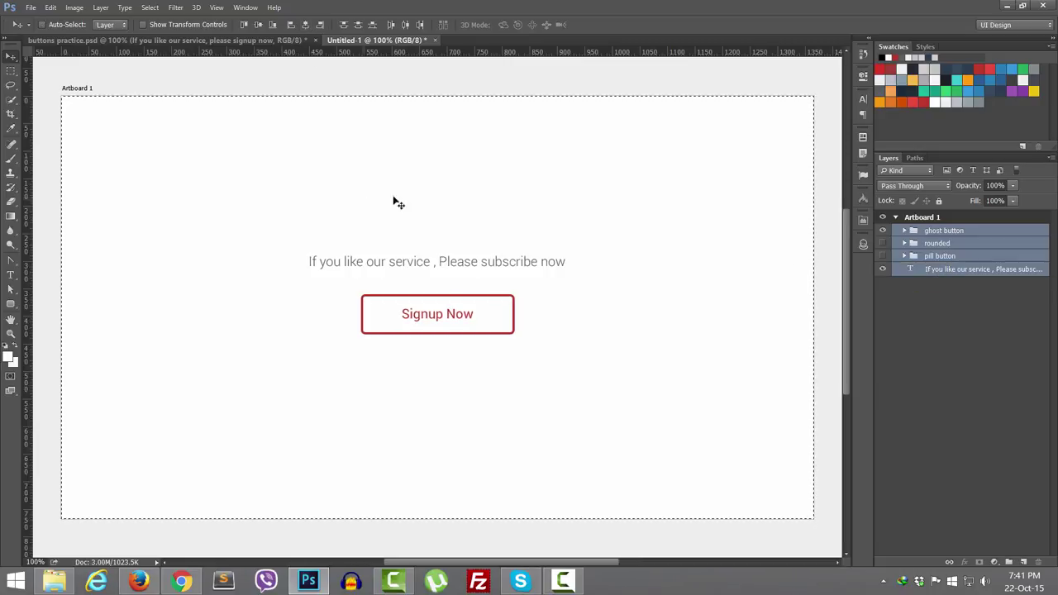
key("m")
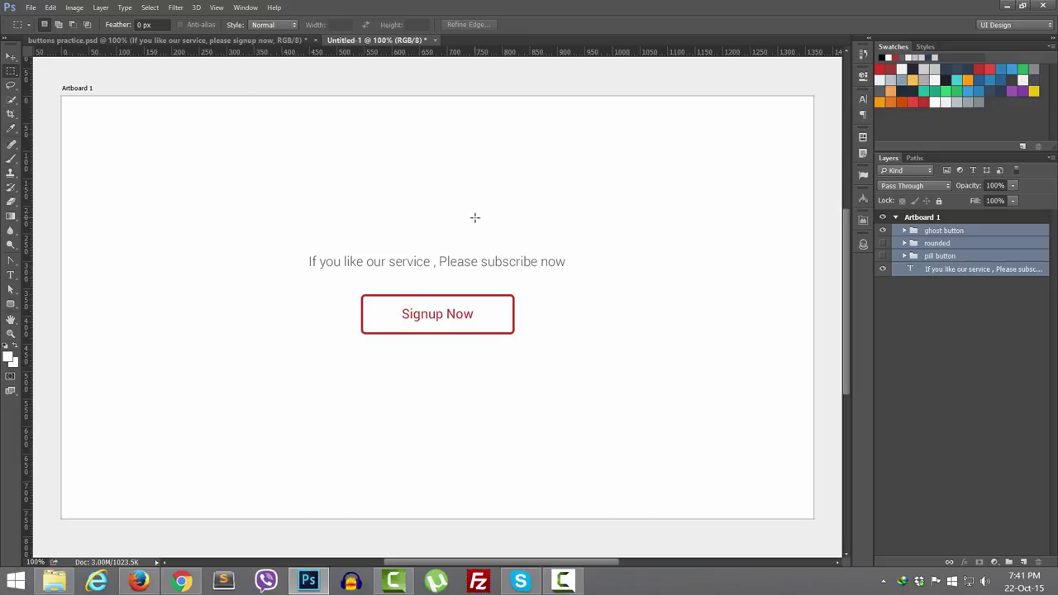